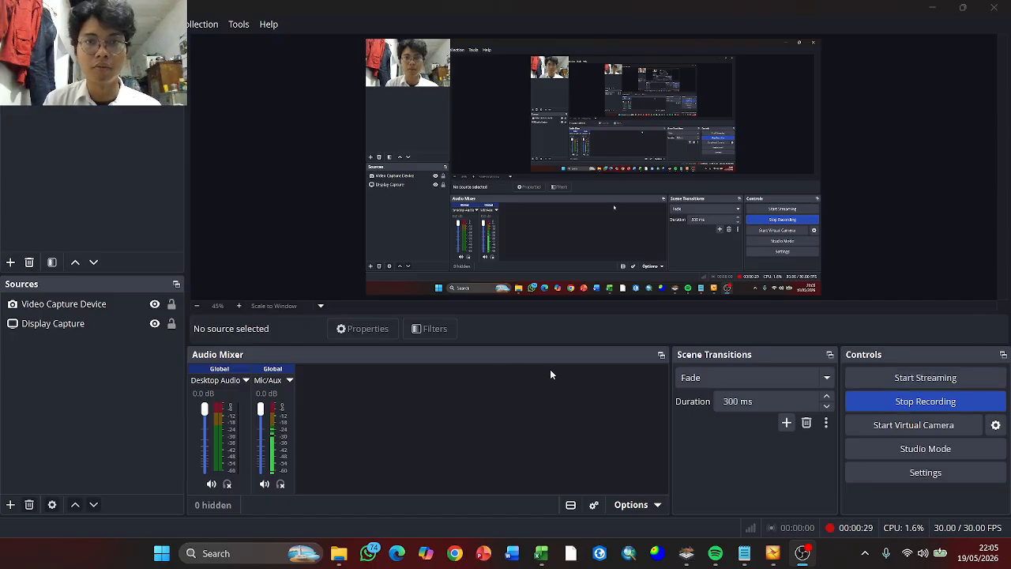
Switch to Petrel, close the open well section window, and start a new project without saving the current one
{"action": "key", "text": "alt+Tab"}
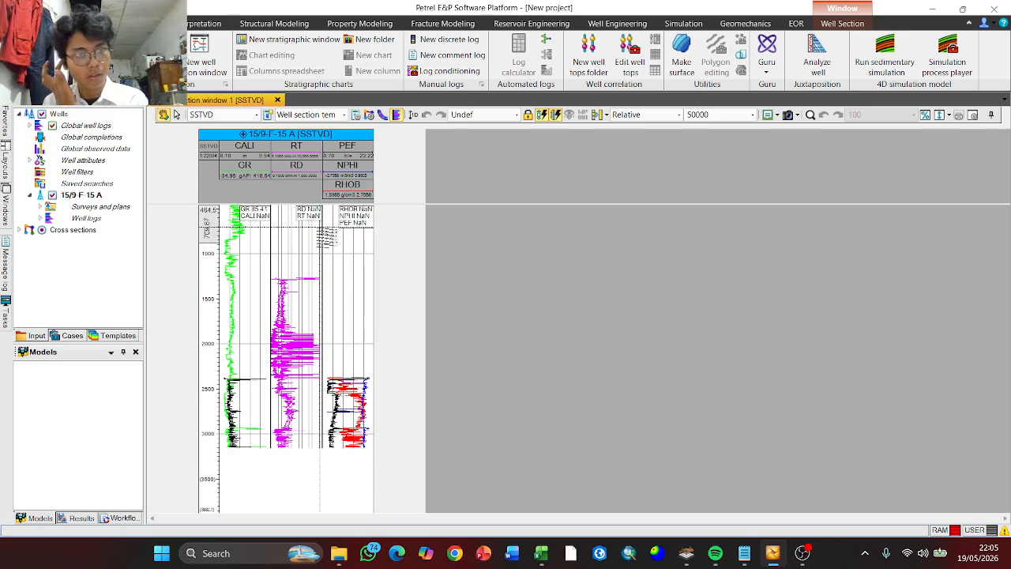
{"action": "left_click", "coordinate": [277, 100]}
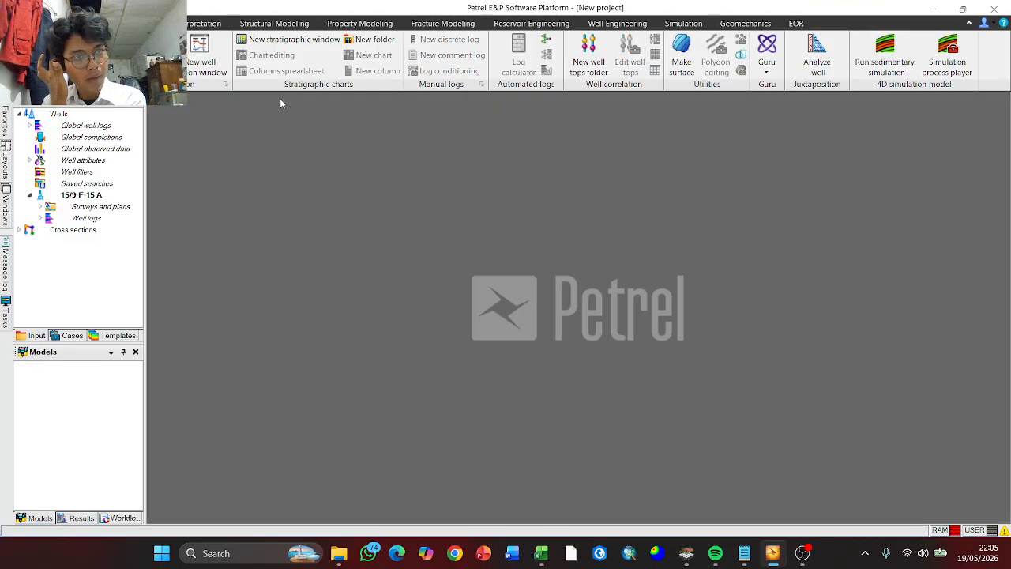
{"action": "left_click", "coordinate": [16, 23]}
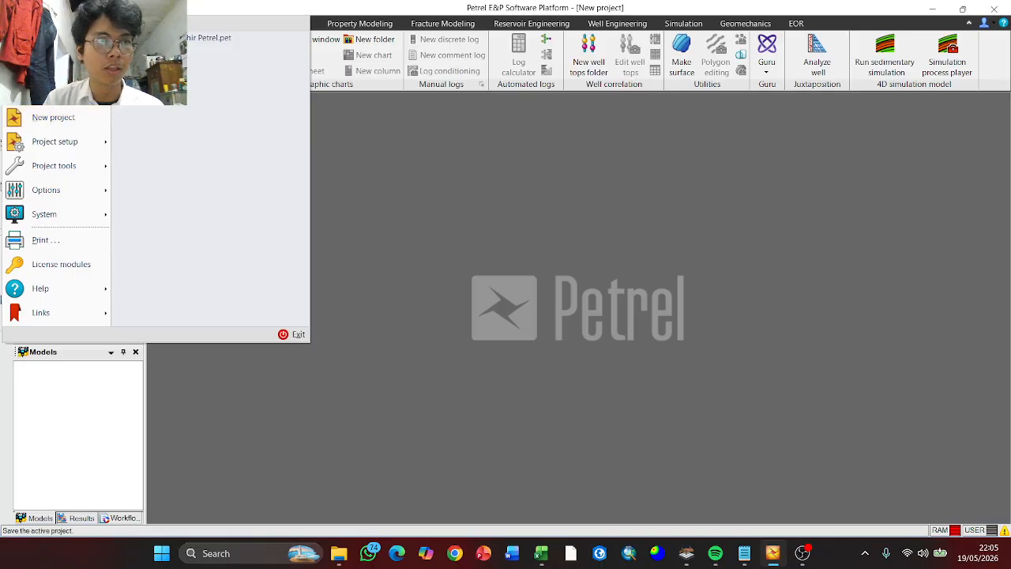
{"action": "left_click", "coordinate": [53, 118]}
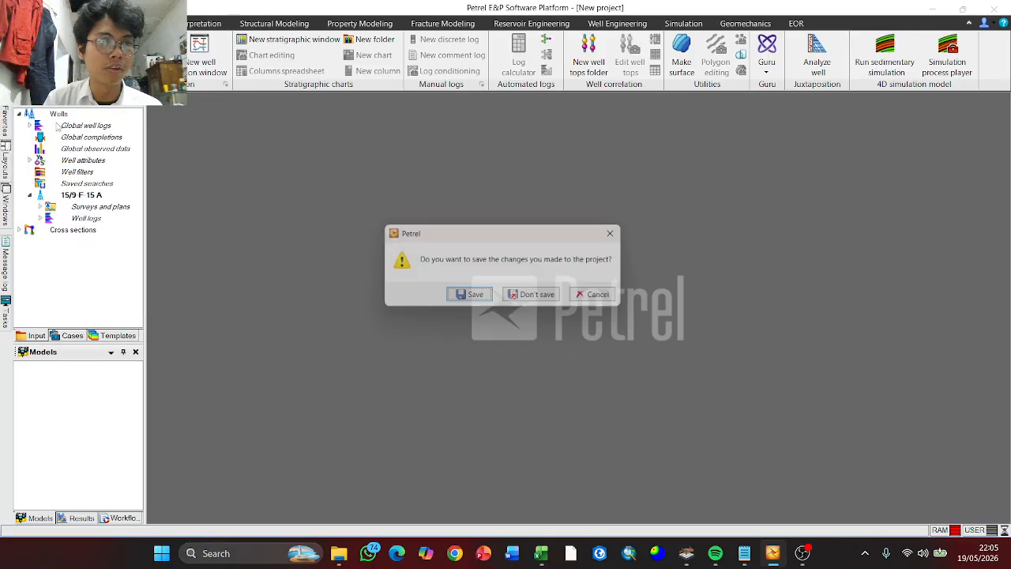
{"action": "left_click", "coordinate": [535, 300]}
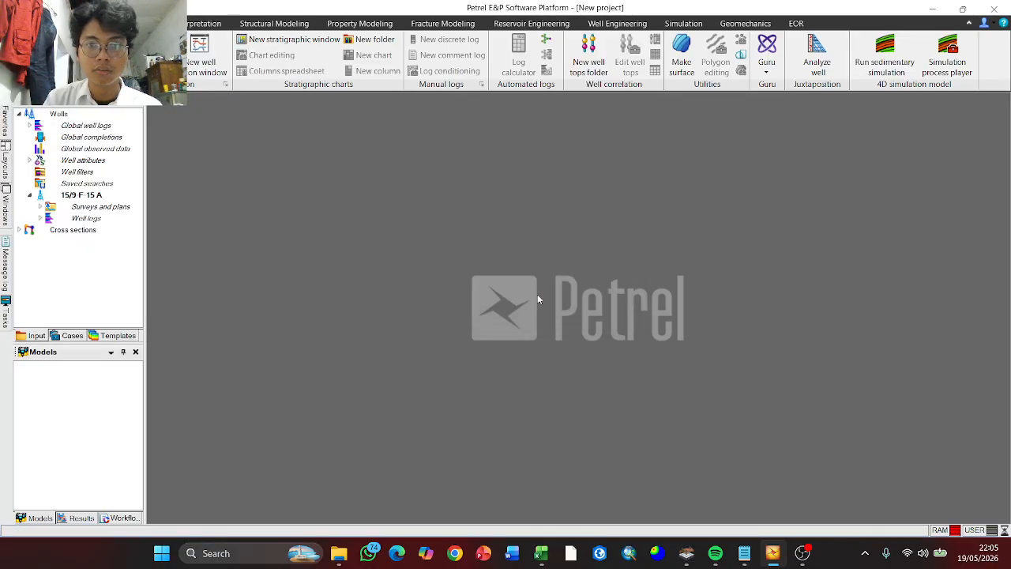
{"action": "left_click", "coordinate": [513, 324]}
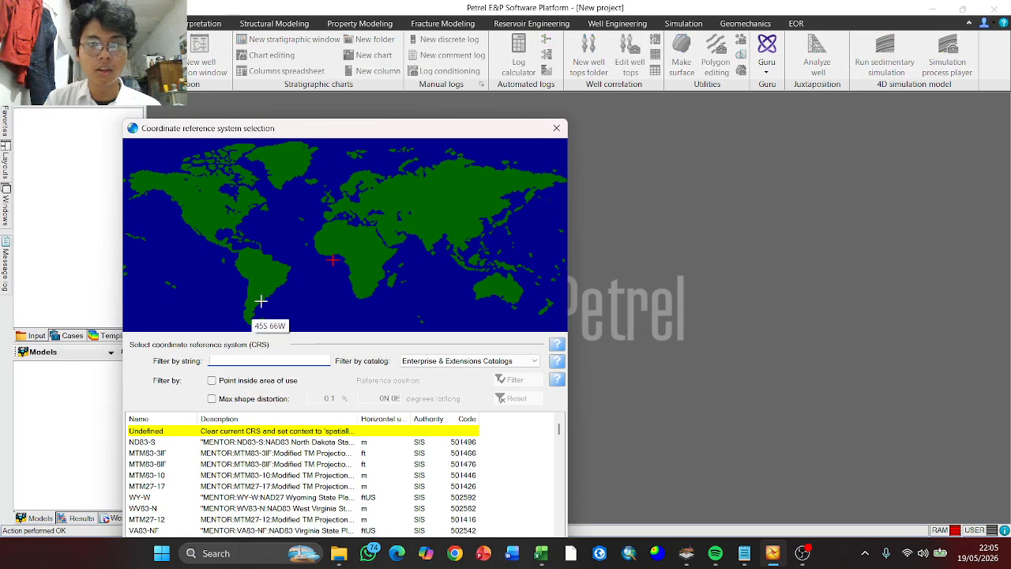
Filter the coordinate reference systems by "31N" and assign ED50-UTM31 to the new project
{"action": "left_click_drag", "start_coordinate": [345, 136], "coordinate": [445, 19]}
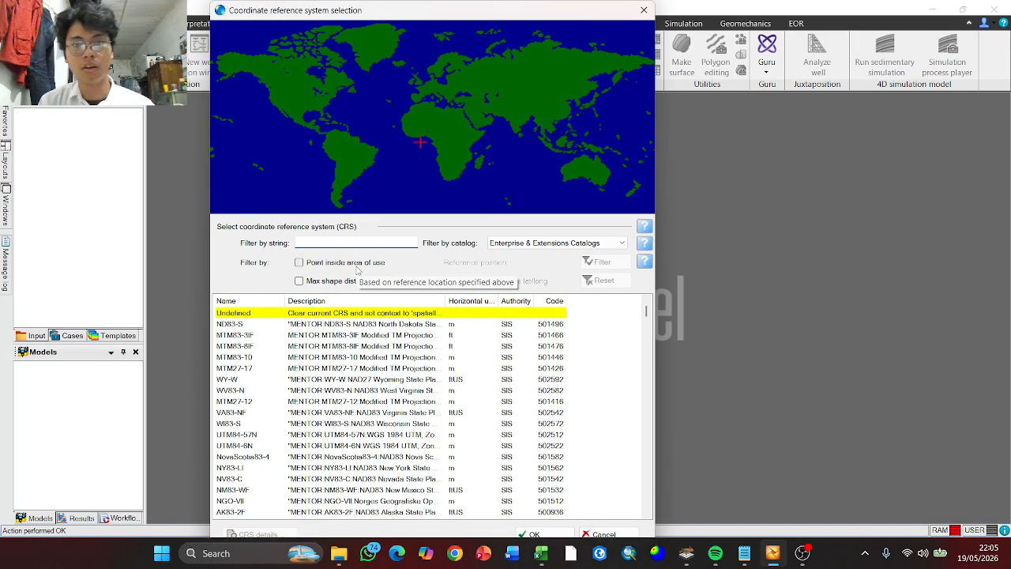
{"action": "type", "text": "31N"}
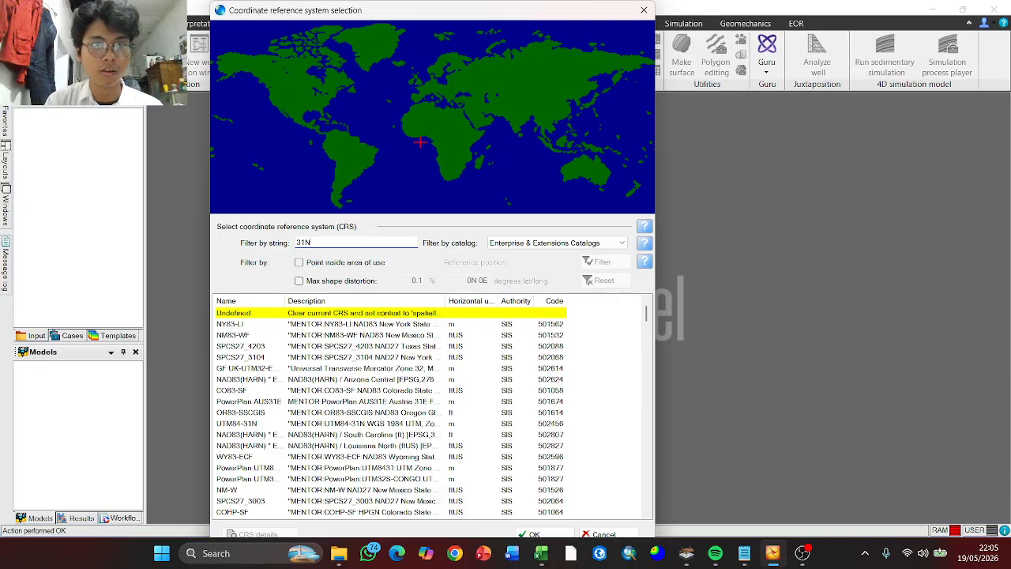
{"action": "key", "text": "Return"}
{"action": "left_click", "coordinate": [230, 348]}
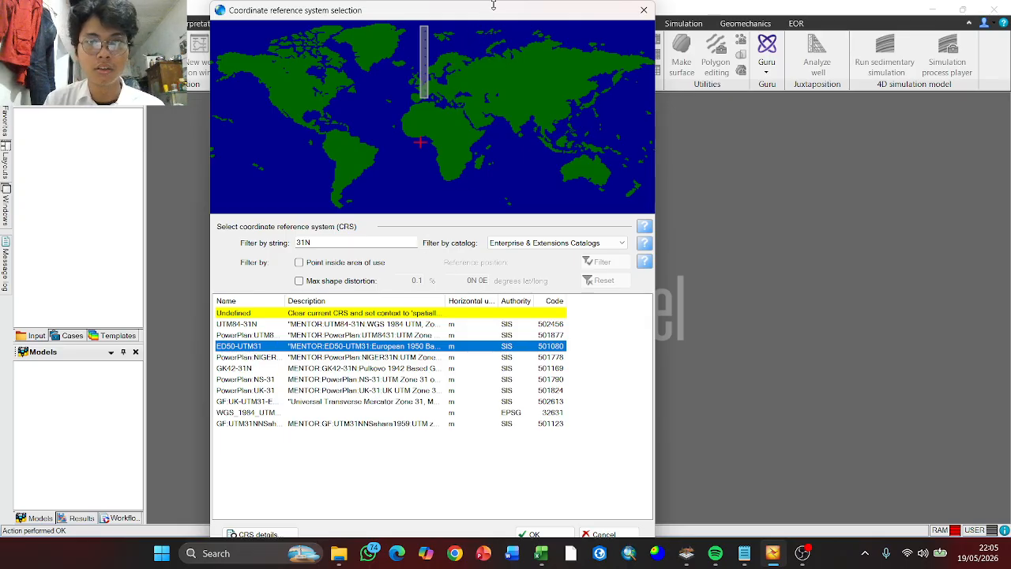
{"action": "left_click_drag", "start_coordinate": [490, 30], "coordinate": [496, 5]}
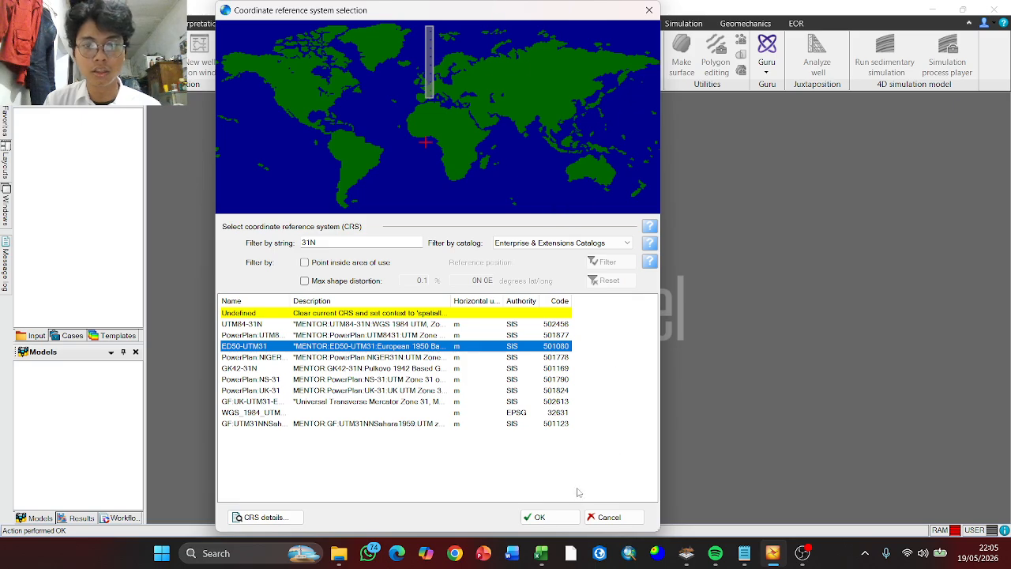
{"action": "left_click", "coordinate": [541, 517]}
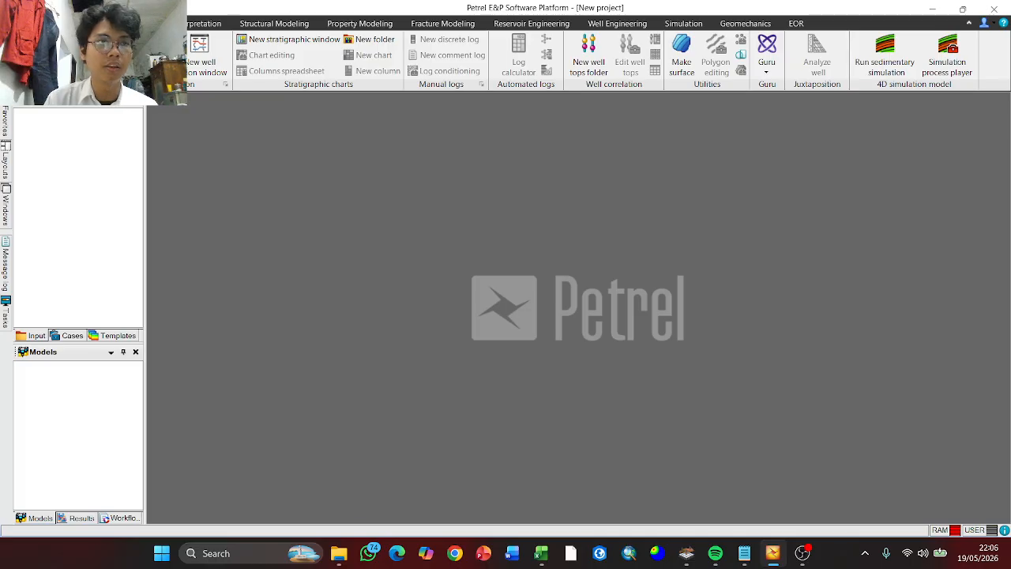
Start a new well and name it F-15A, copying the survey name from the Volve F-15A survey file in Notepad
{"action": "left_click", "coordinate": [197, 55]}
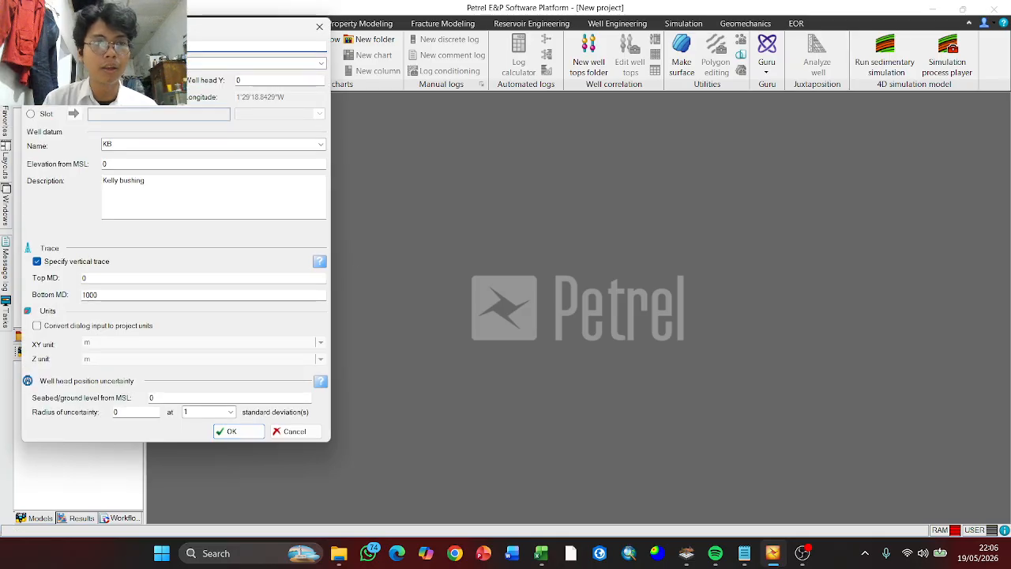
{"action": "key", "text": "alt+Tab"}
{"action": "key", "text": "alt+Tab"}
{"action": "key", "text": "alt+Tab"}
{"action": "key", "text": "alt+Tab"}
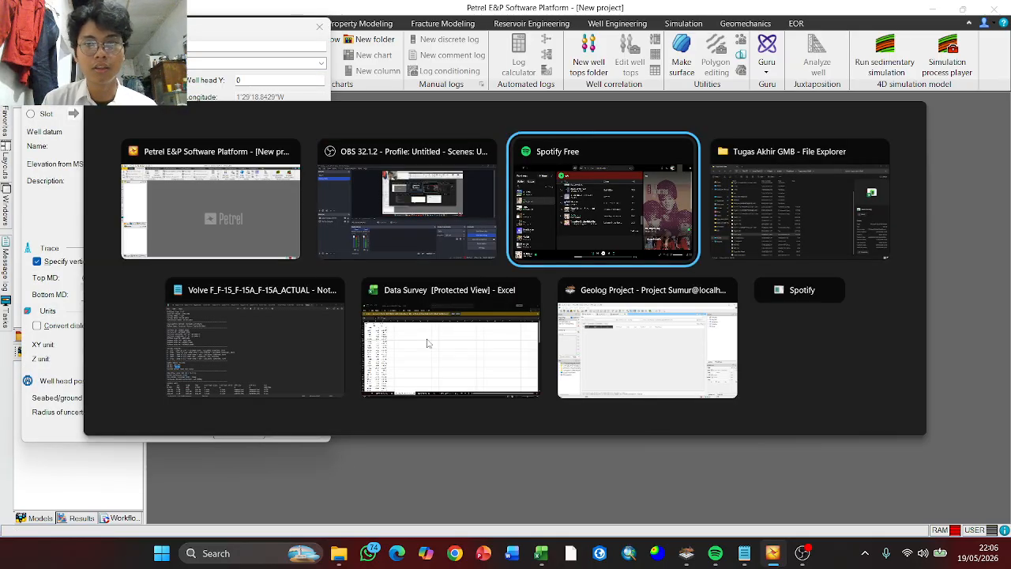
{"action": "scroll", "coordinate": [91, 158], "scroll_direction": "up", "scroll_amount": 3}
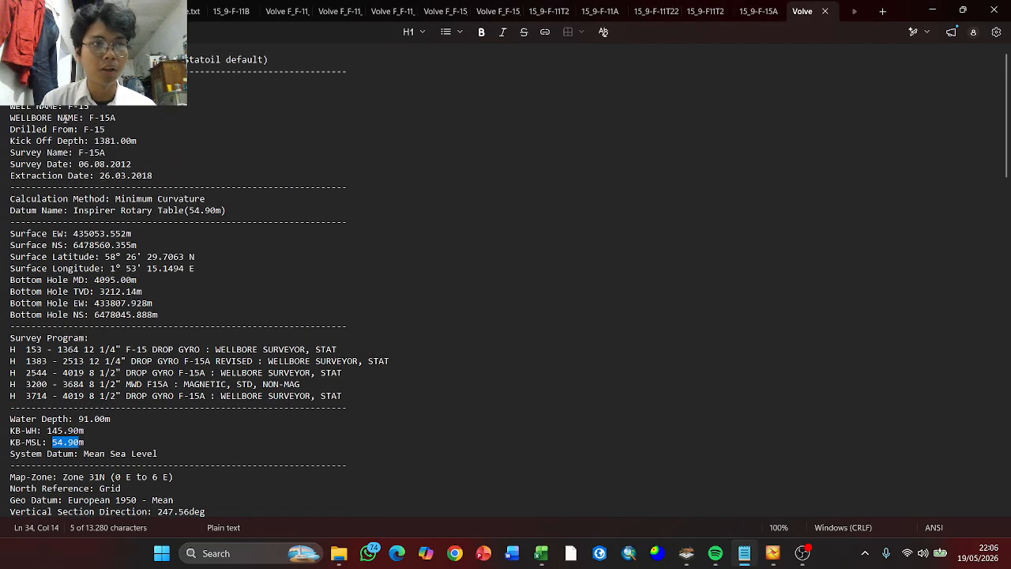
{"action": "left_click_drag", "start_coordinate": [78, 152], "coordinate": [105, 152]}
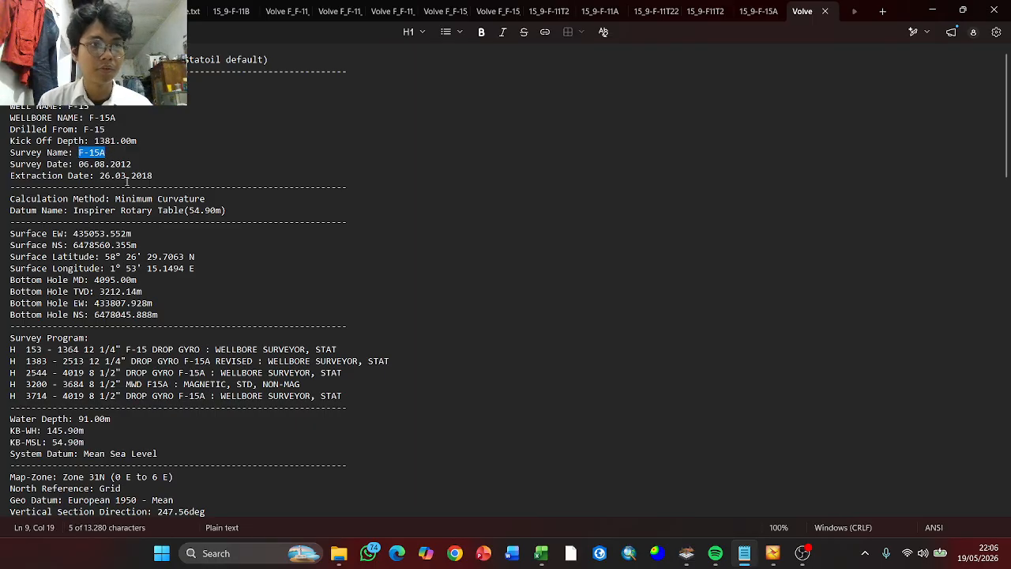
{"action": "key", "text": "alt+Tab"}
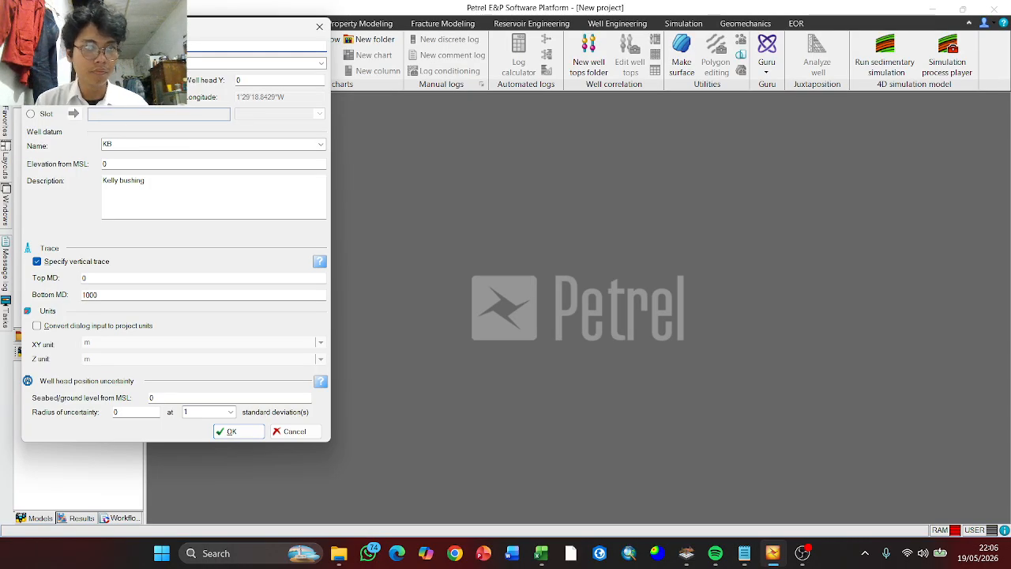
Set the well head X to the Surface EW value 435053.552 from the survey file in Notepad
{"action": "key", "text": "alt+Tab"}
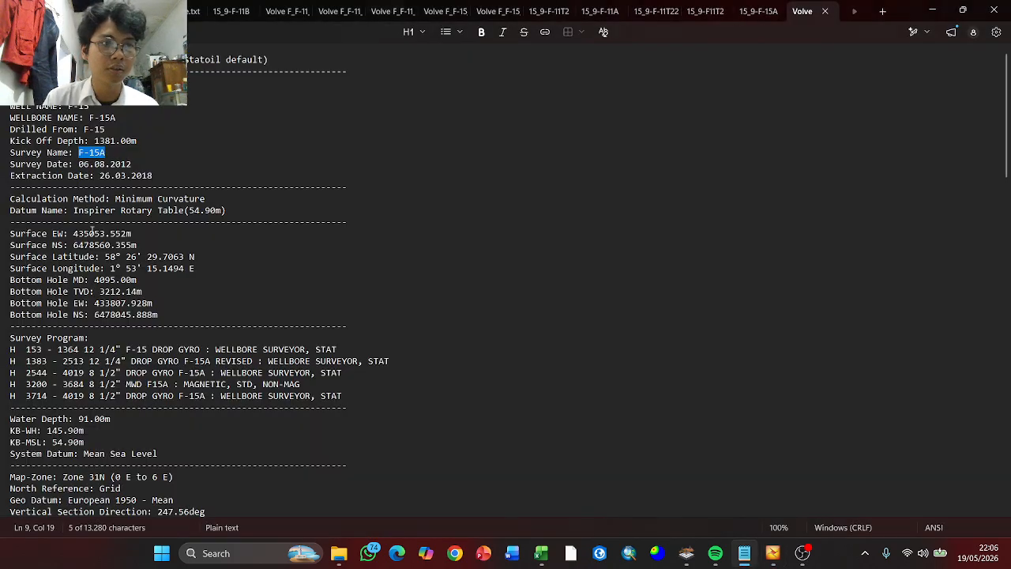
{"action": "key", "text": "alt+Tab"}
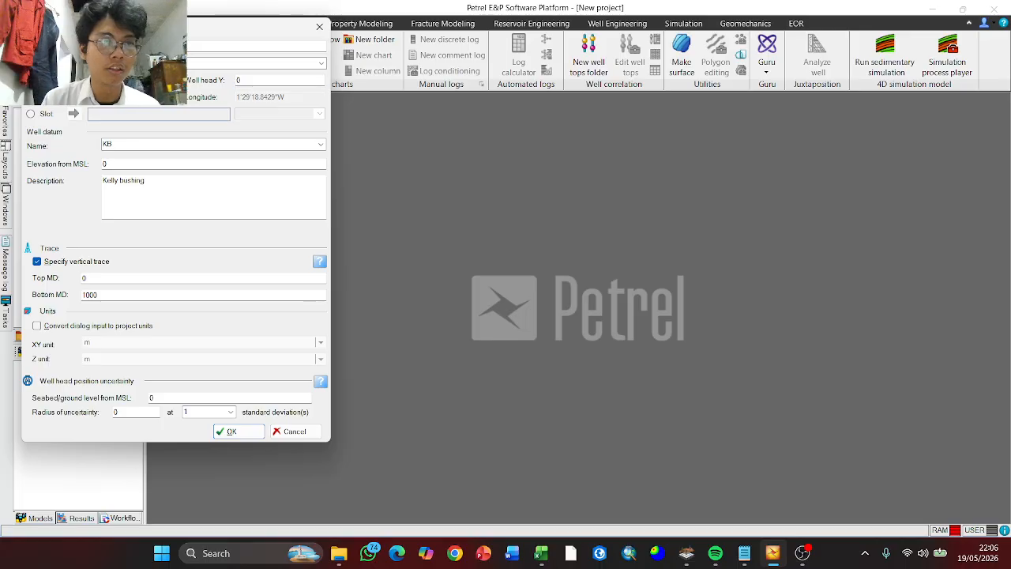
{"action": "key", "text": "alt+Tab"}
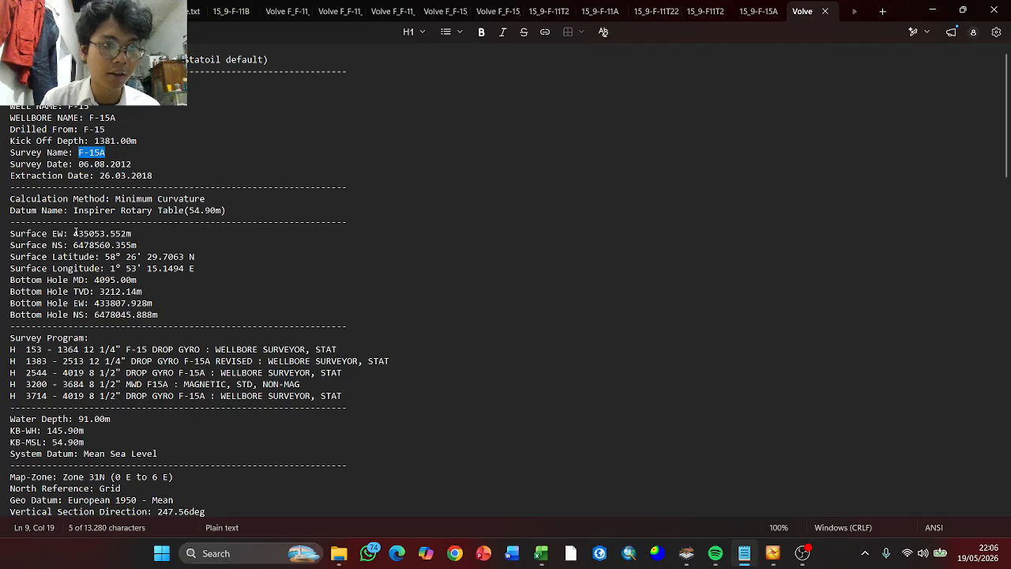
{"action": "left_click_drag", "start_coordinate": [74, 233], "coordinate": [131, 237]}
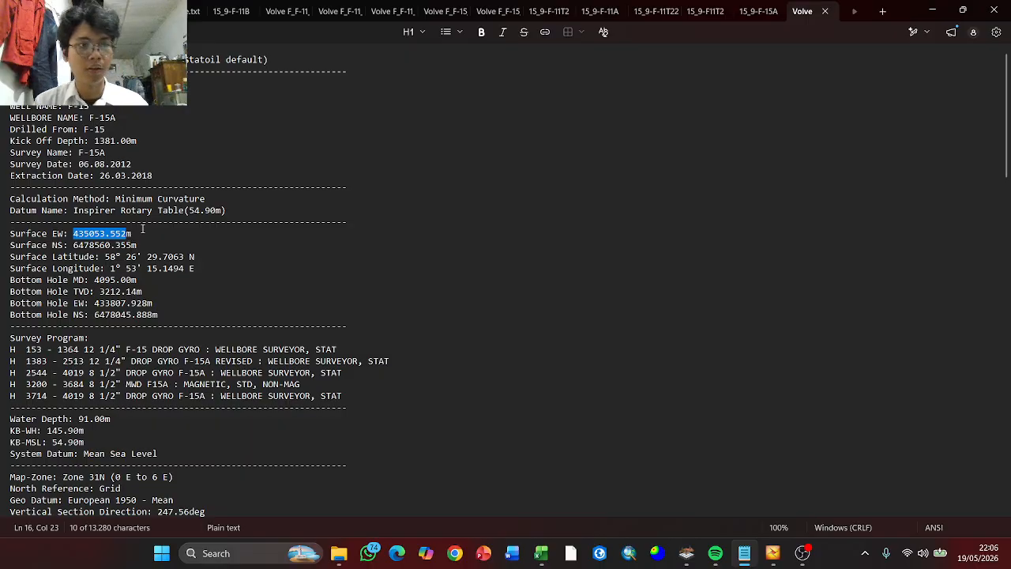
{"action": "key", "text": "alt+Tab"}
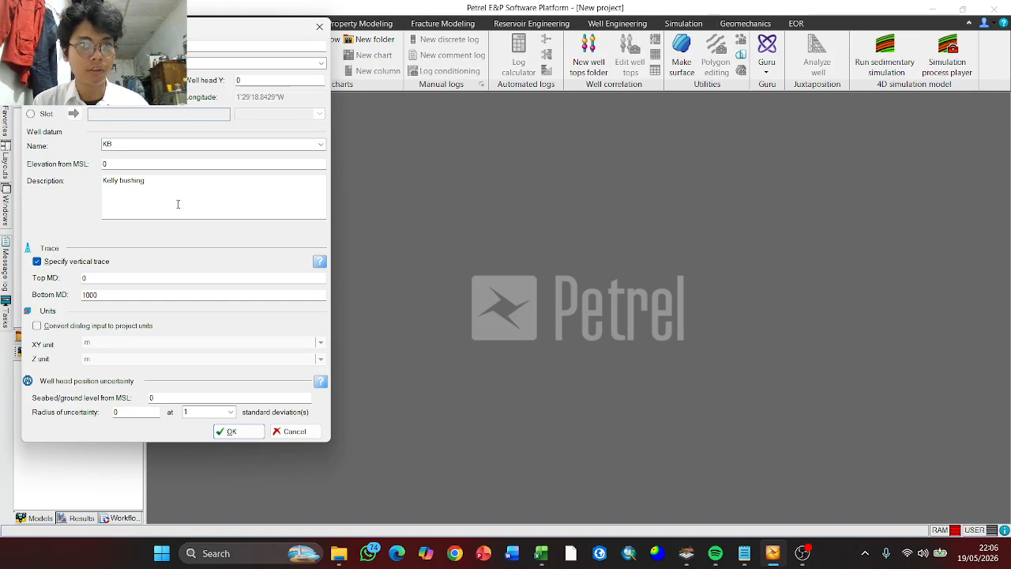
Set the well head Y to the Surface NS value 6478560.355 from the survey file in Notepad
{"action": "key", "text": "alt+Tab"}
{"action": "left_click_drag", "start_coordinate": [73, 244], "coordinate": [134, 250]}
{"action": "key", "text": "ctrl+c"}
{"action": "key", "text": "alt+Tab"}
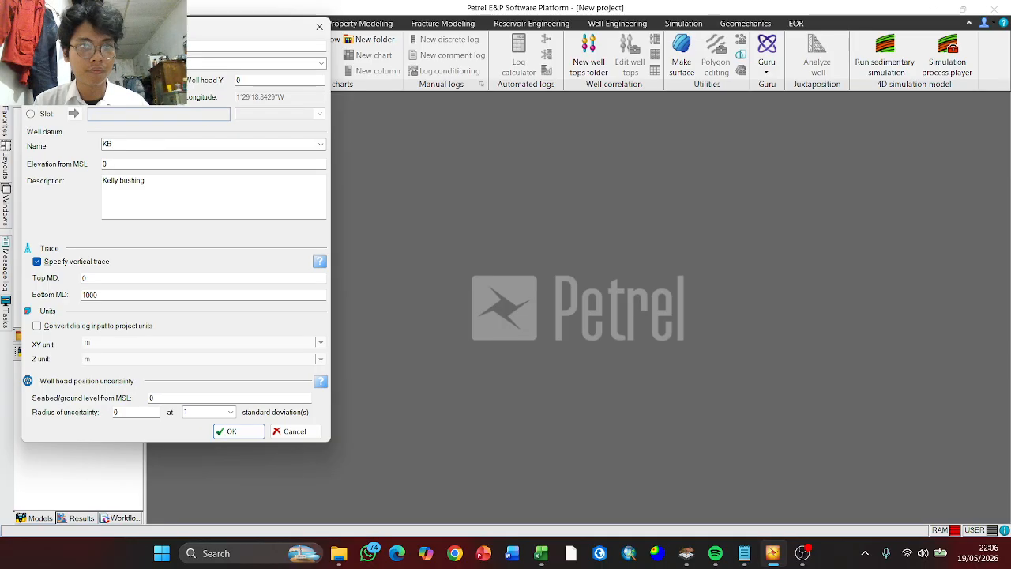
{"action": "double_click", "coordinate": [241, 80]}
{"action": "key", "text": "ctrl+v"}
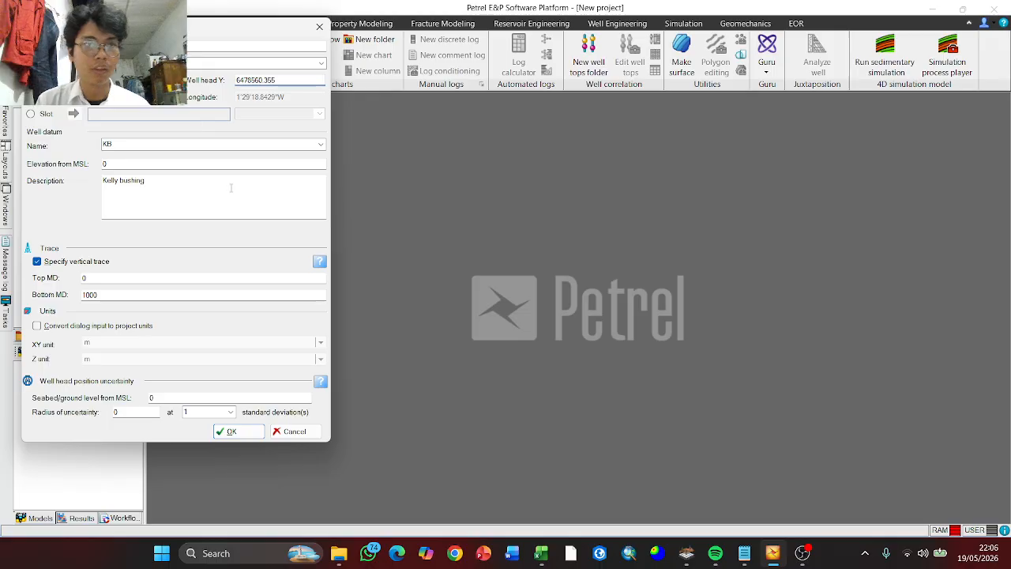
Set the KB datum's elevation from MSL to 54.90, copied from the KB-MSL entry in the Notepad survey file
{"action": "key", "text": "alt+Tab"}
{"action": "scroll", "coordinate": [75, 364], "scroll_direction": "down", "scroll_amount": 3}
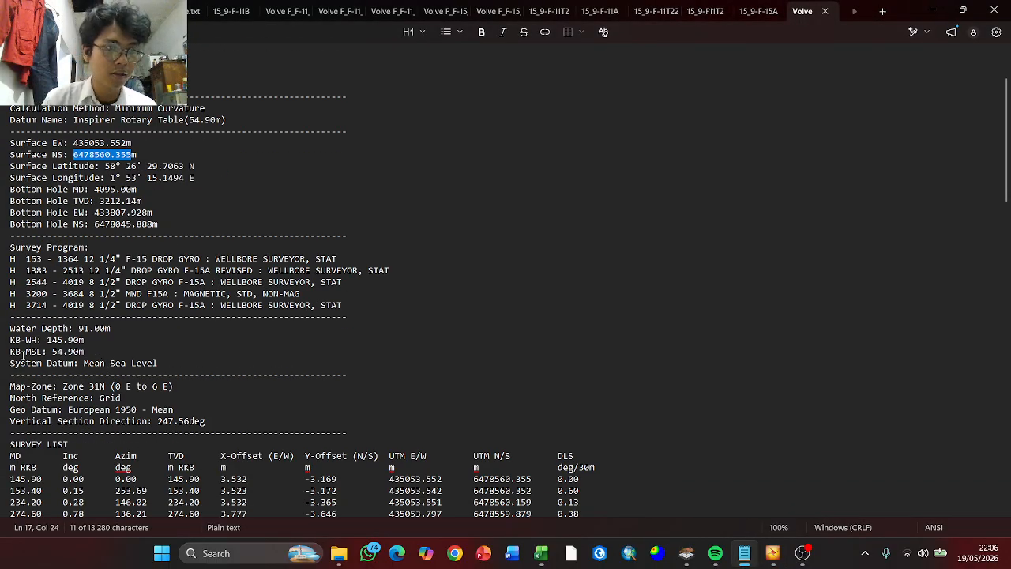
{"action": "left_click_drag", "start_coordinate": [53, 352], "coordinate": [84, 352]}
{"action": "key", "text": "ctrl+c"}
{"action": "key", "text": "alt+Tab"}
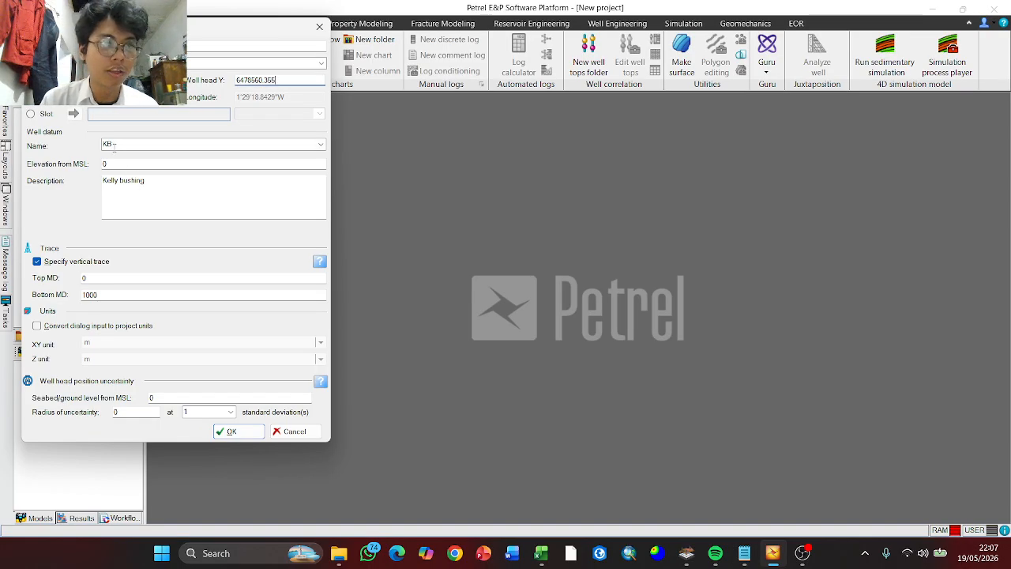
{"action": "left_click", "coordinate": [119, 164]}
{"action": "key", "text": "ctrl+v"}
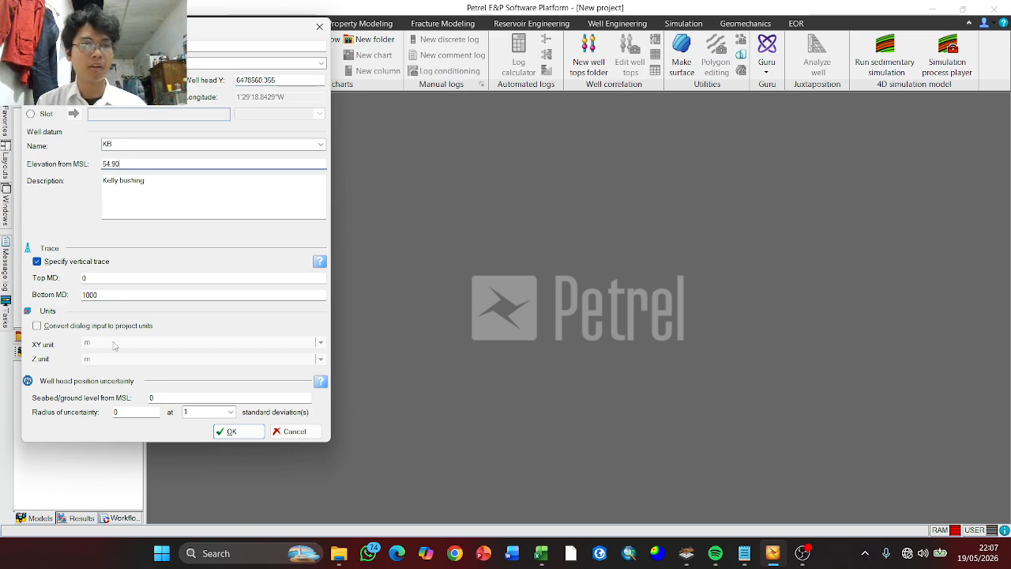
Create the well without a specified vertical trace and expand the Wells folder and well F-15A
{"action": "left_click", "coordinate": [40, 263]}
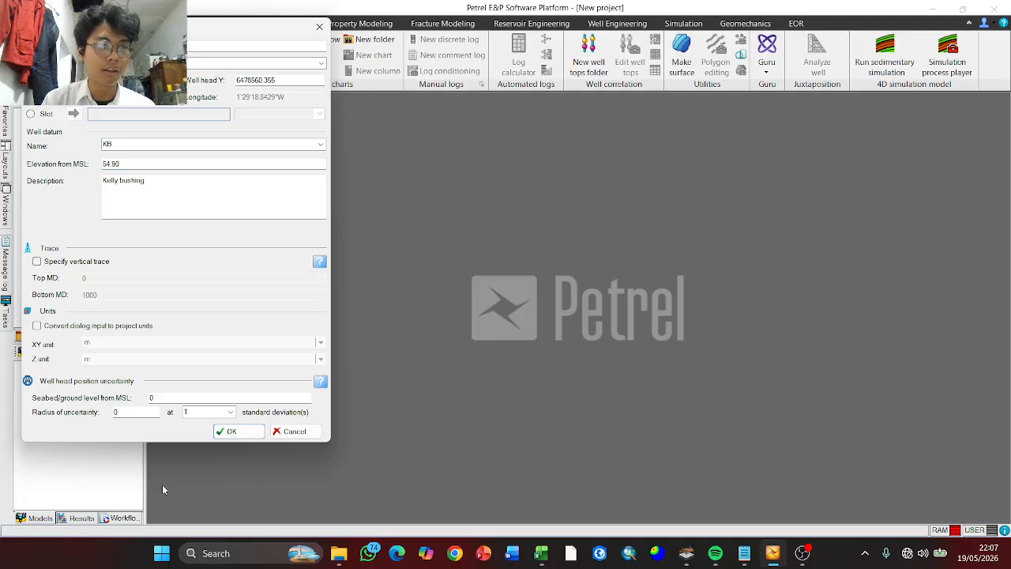
{"action": "left_click", "coordinate": [229, 431]}
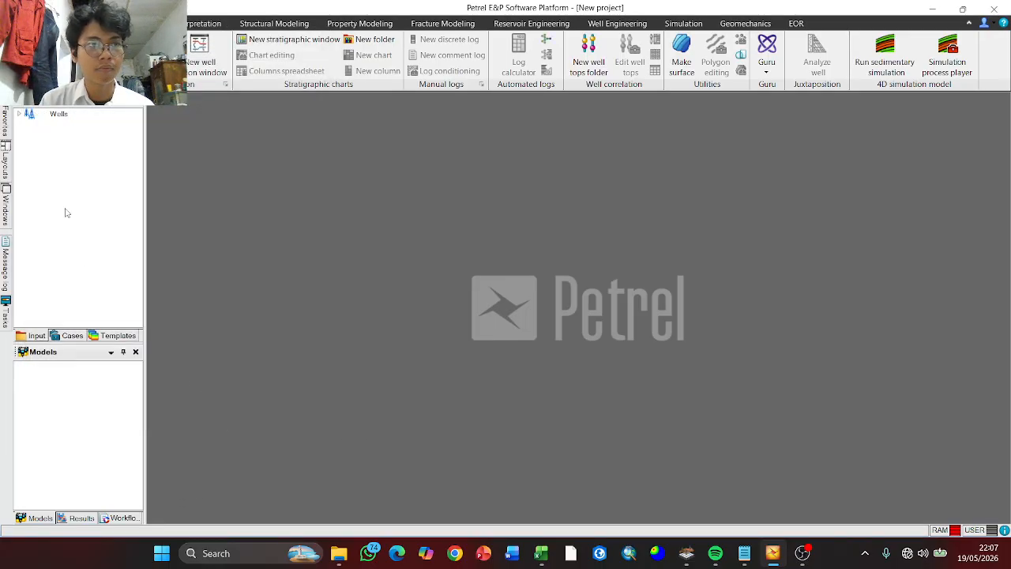
{"action": "left_click", "coordinate": [18, 114]}
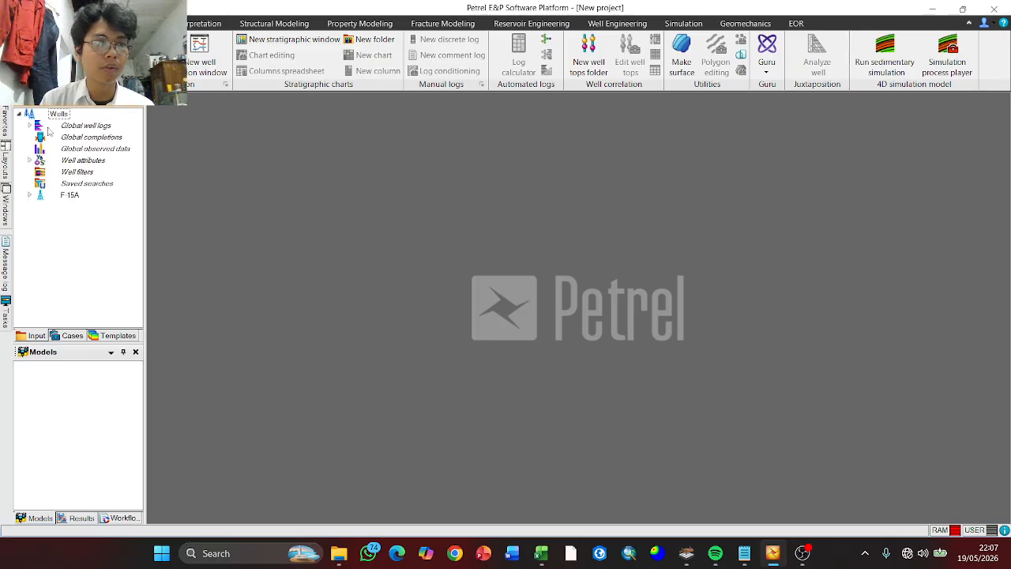
{"action": "left_click", "coordinate": [30, 195]}
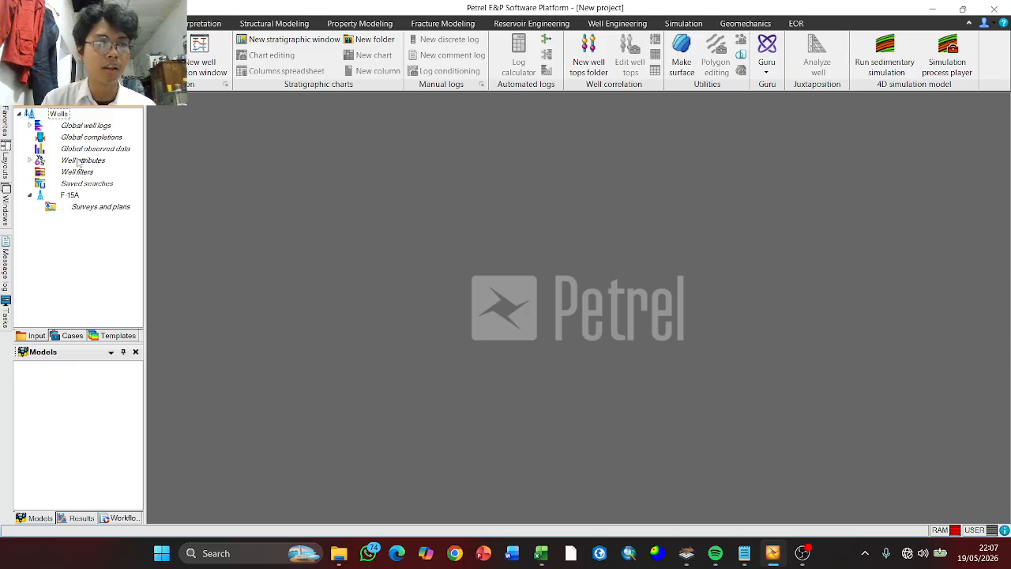
Open the file 15_9-F-15A from the LAS folder as Well logs (ASCII) for import into the Wells folder
{"action": "right_click", "coordinate": [66, 116]}
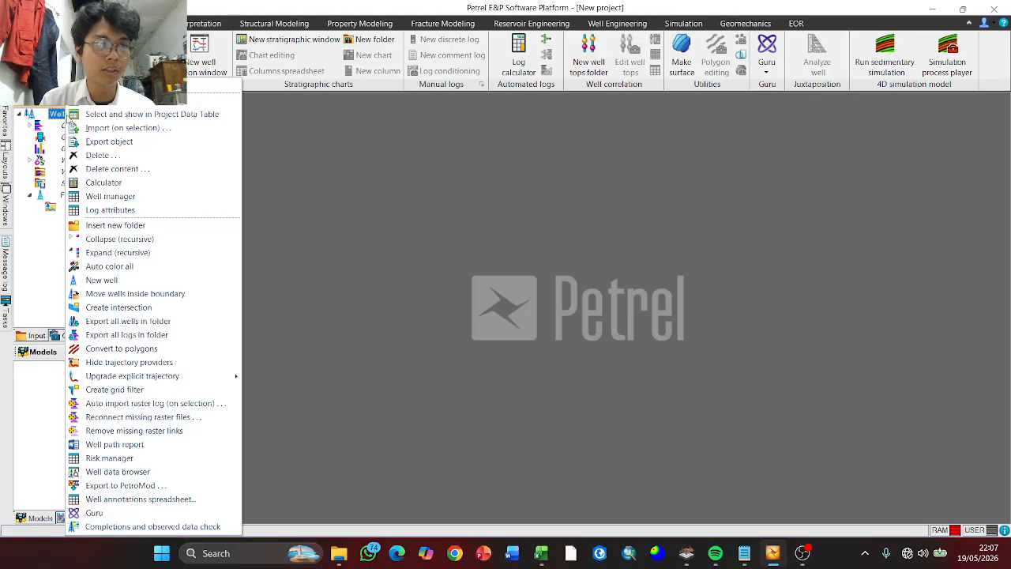
{"action": "left_click", "coordinate": [174, 127]}
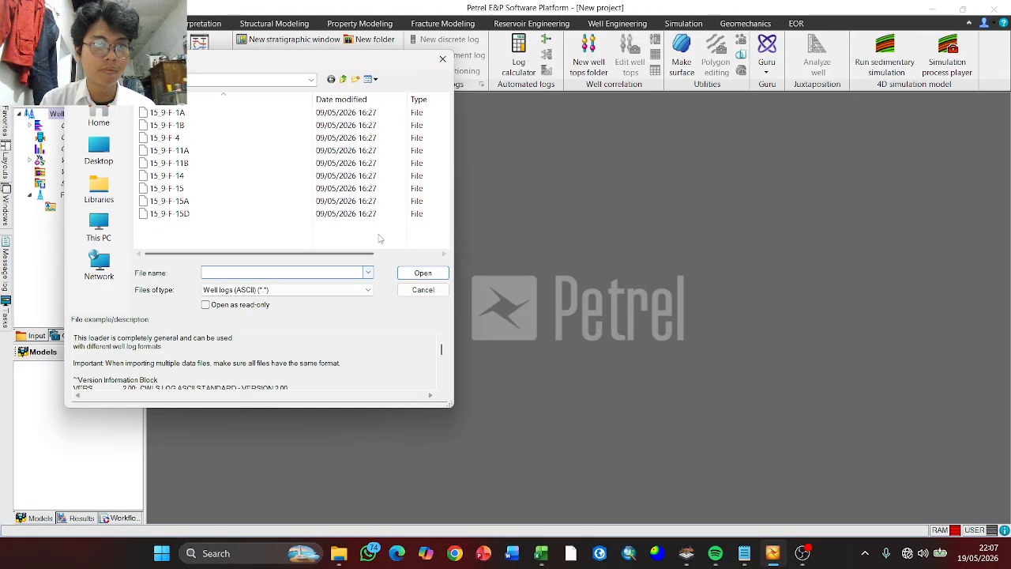
{"action": "left_click_drag", "start_coordinate": [292, 68], "coordinate": [558, 57]}
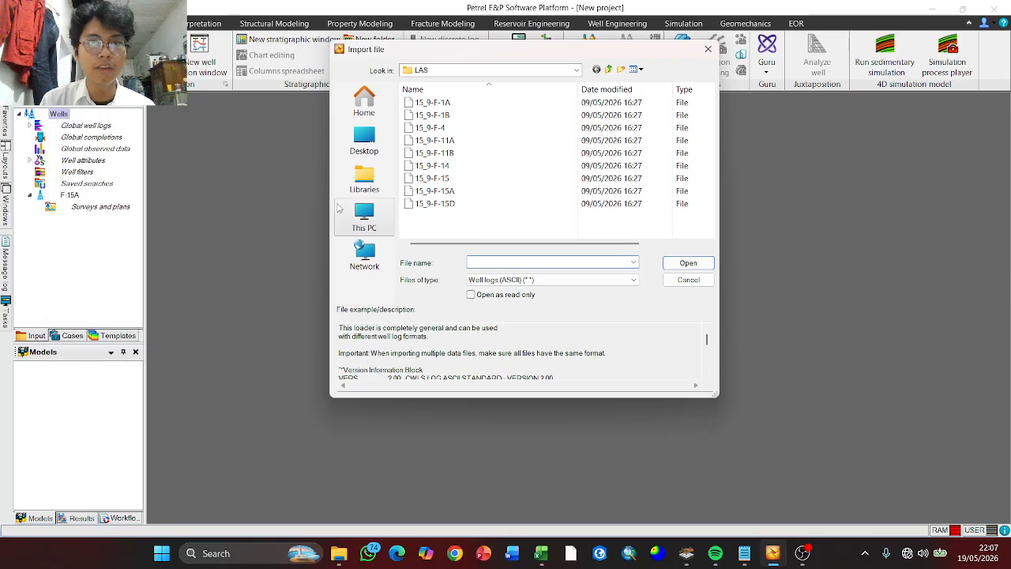
{"action": "left_click", "coordinate": [476, 191]}
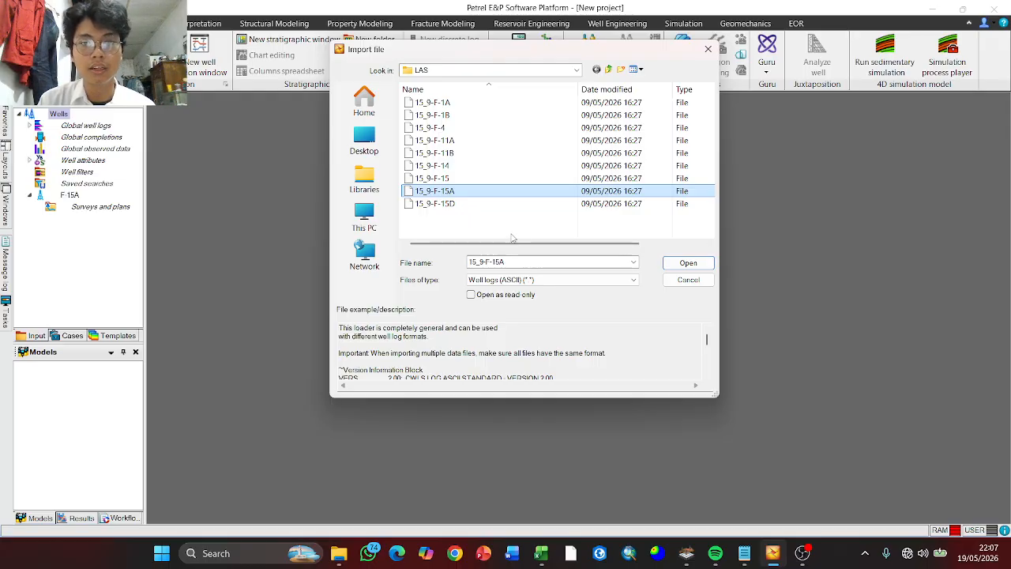
{"action": "left_click", "coordinate": [508, 286]}
{"action": "left_click", "coordinate": [508, 286]}
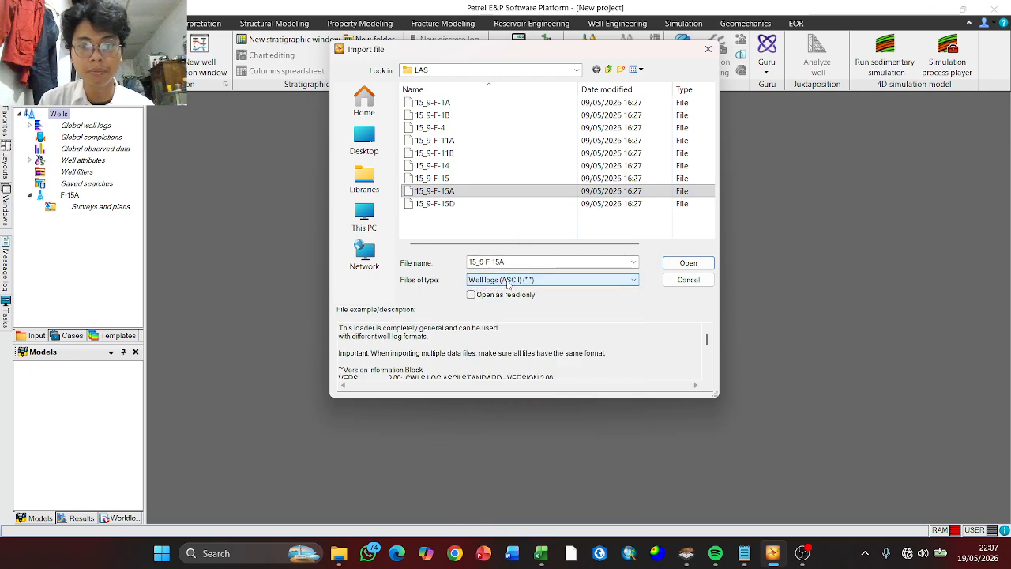
{"action": "left_click", "coordinate": [505, 280]}
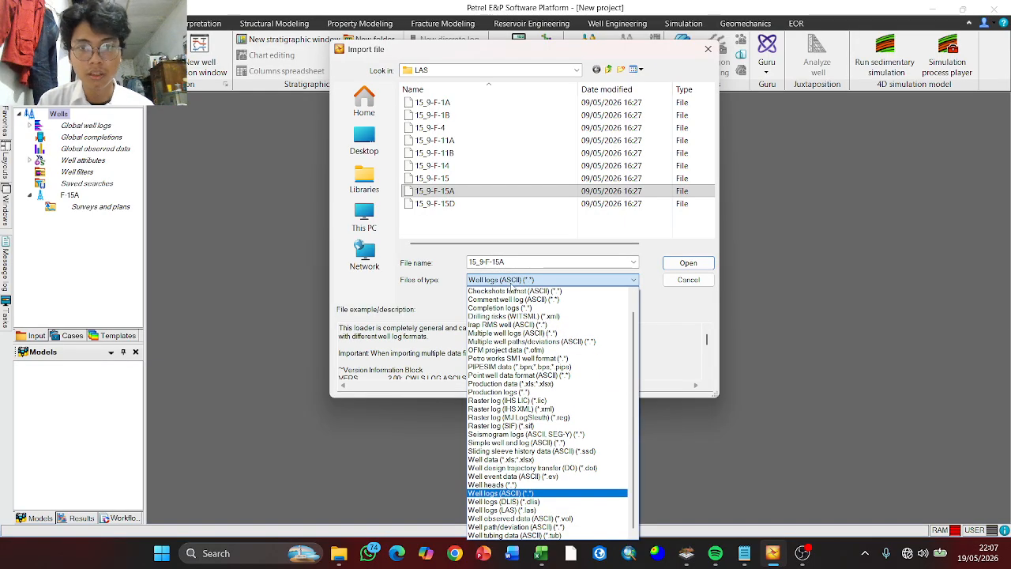
{"action": "left_click", "coordinate": [515, 283]}
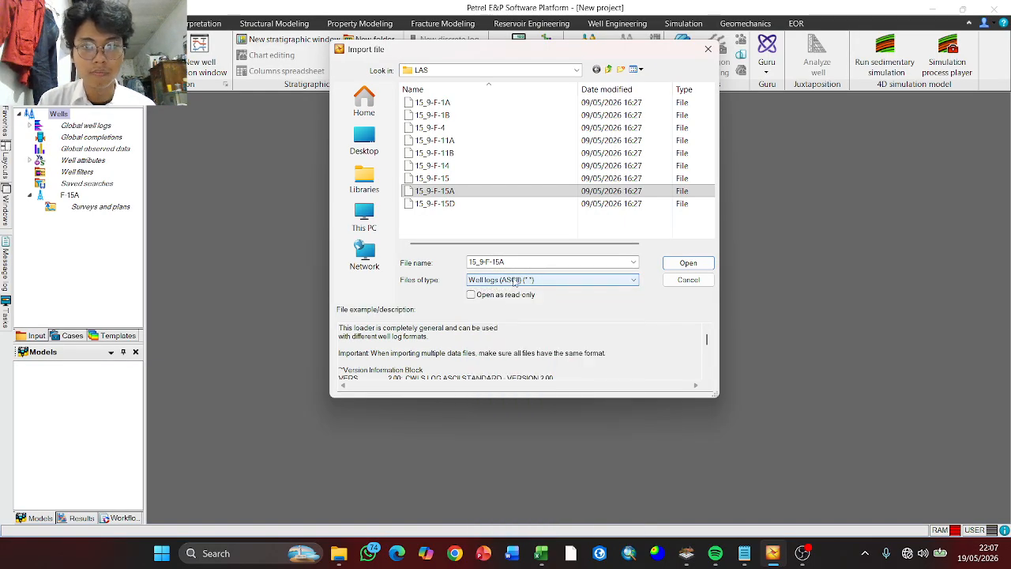
{"action": "left_click", "coordinate": [687, 265]}
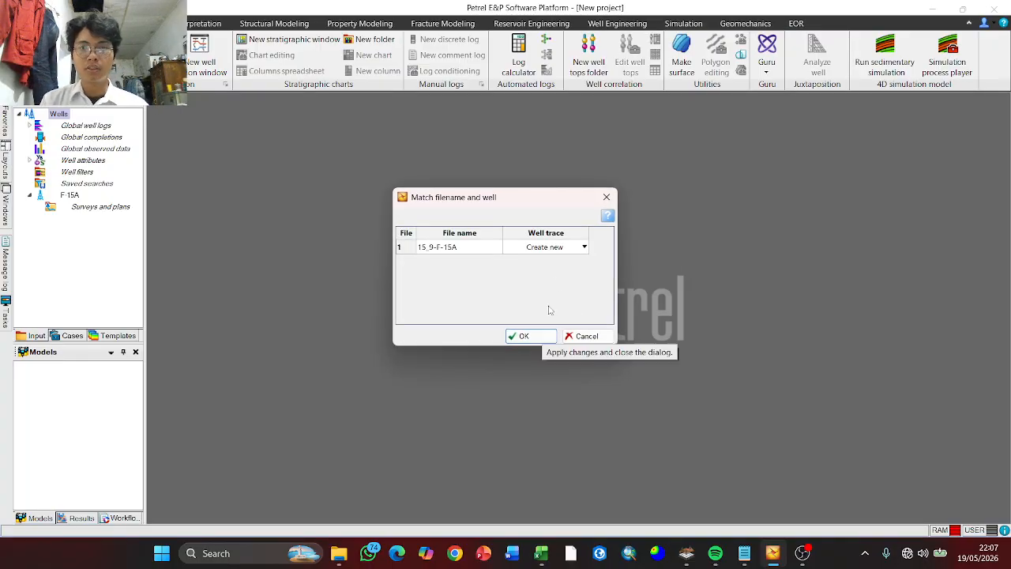
Import the 15_9-F-15A log file into a newly created well trace with MD data and autodetected logs
{"action": "left_click", "coordinate": [563, 251]}
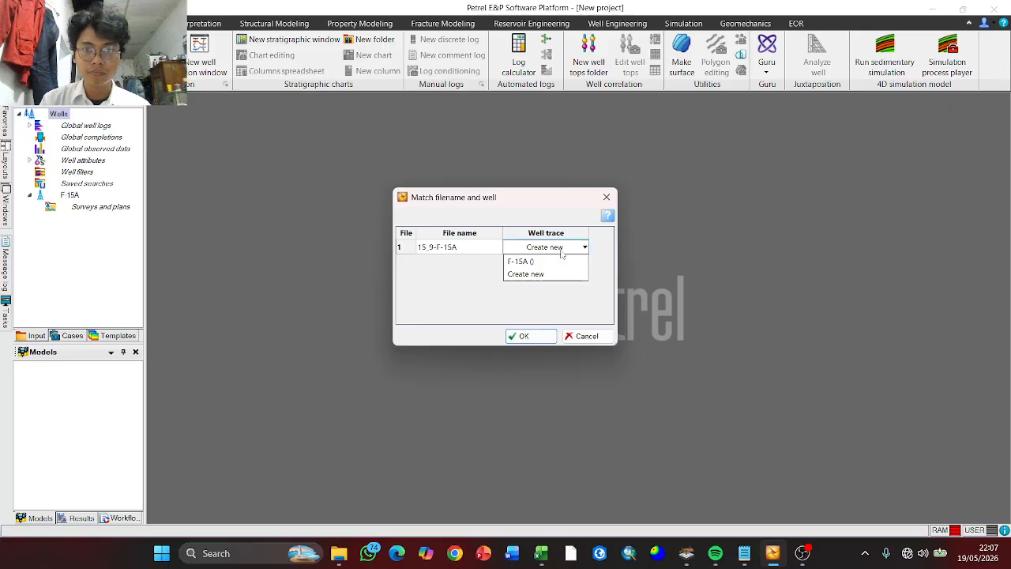
{"action": "left_click", "coordinate": [539, 337]}
{"action": "left_click", "coordinate": [539, 336]}
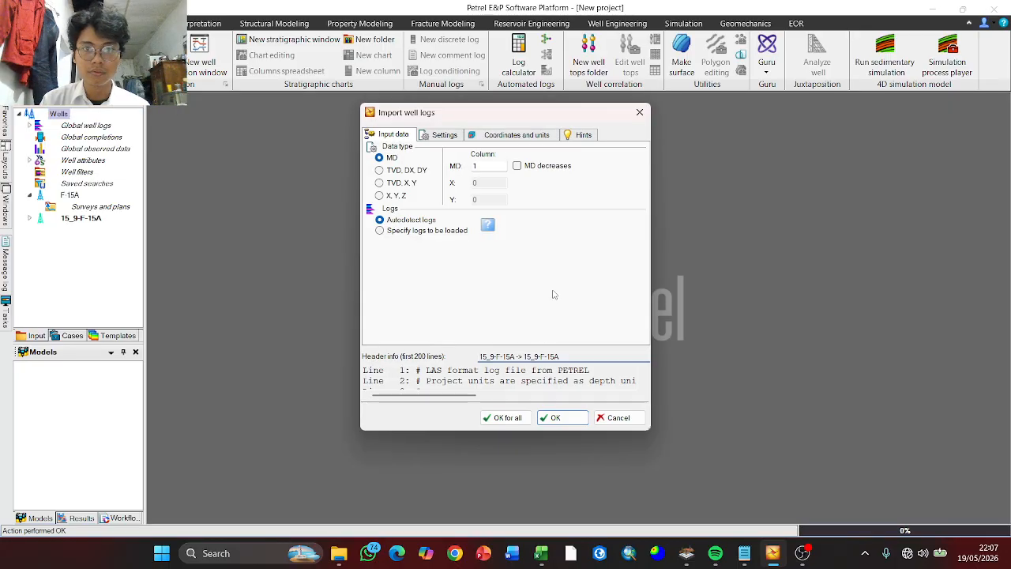
{"action": "left_click", "coordinate": [507, 417]}
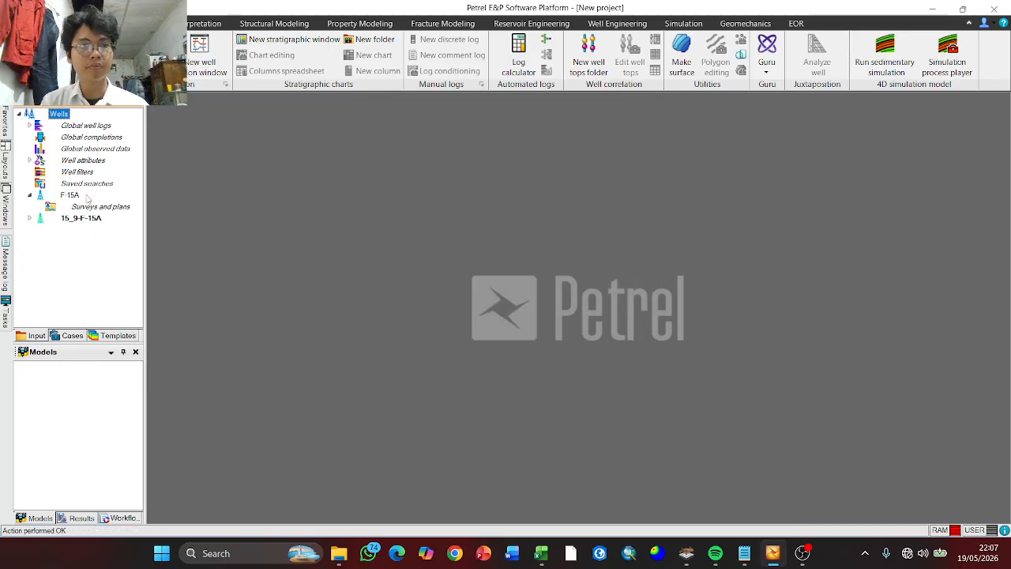
Expand the imported well 15_9-F-15A to check its surveys and logs, and delete that well
{"action": "left_click", "coordinate": [29, 218]}
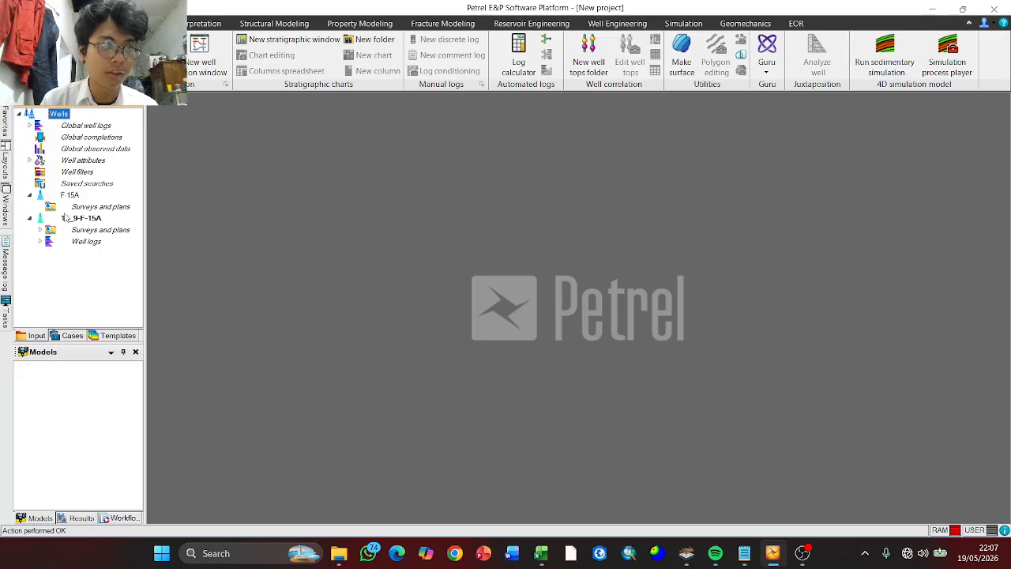
{"action": "left_click", "coordinate": [40, 230]}
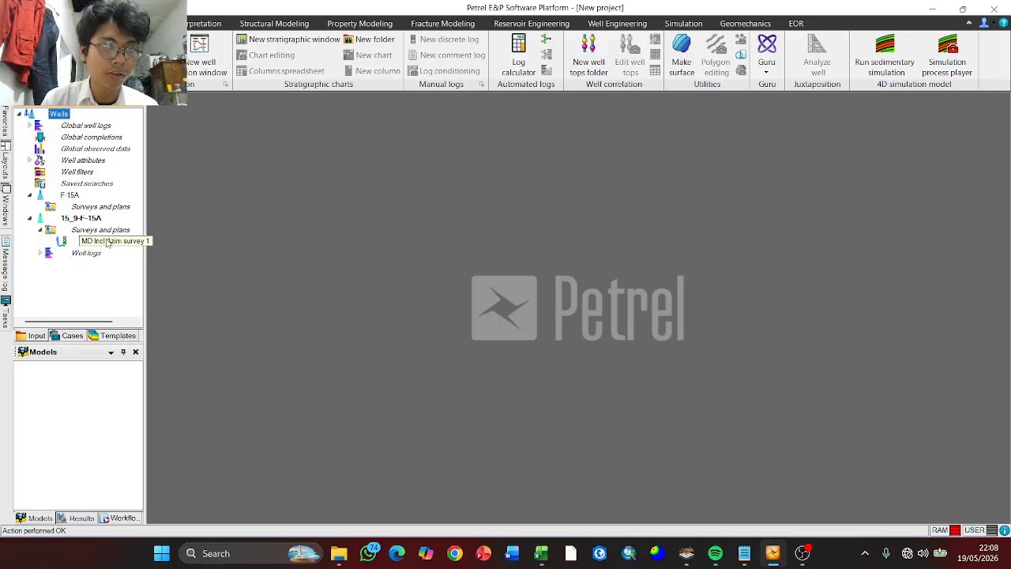
{"action": "left_click", "coordinate": [41, 253]}
{"action": "scroll", "coordinate": [75, 261], "scroll_direction": "down", "scroll_amount": 2}
{"action": "scroll", "coordinate": [76, 261], "scroll_direction": "up", "scroll_amount": 2}
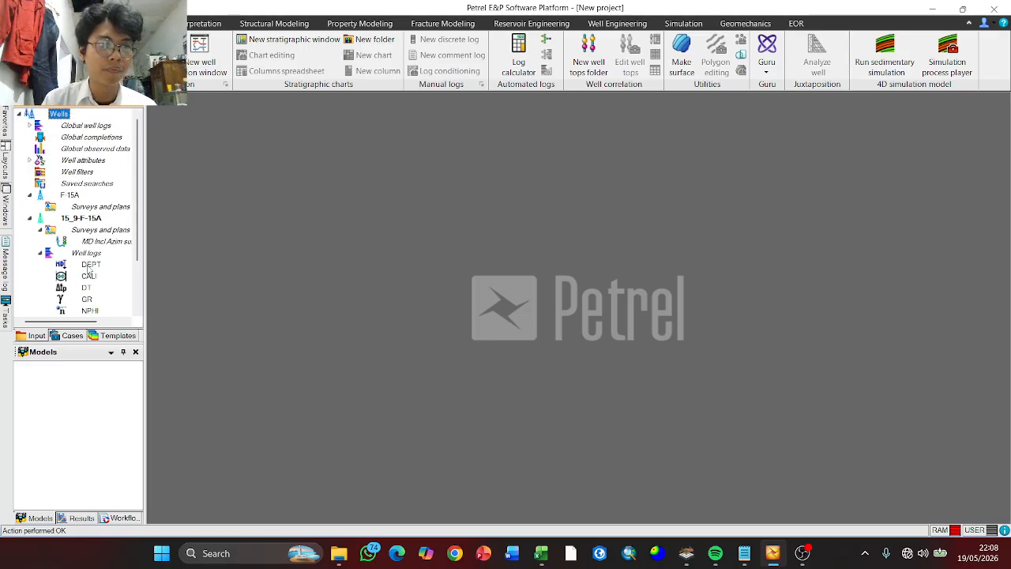
{"action": "right_click", "coordinate": [93, 222]}
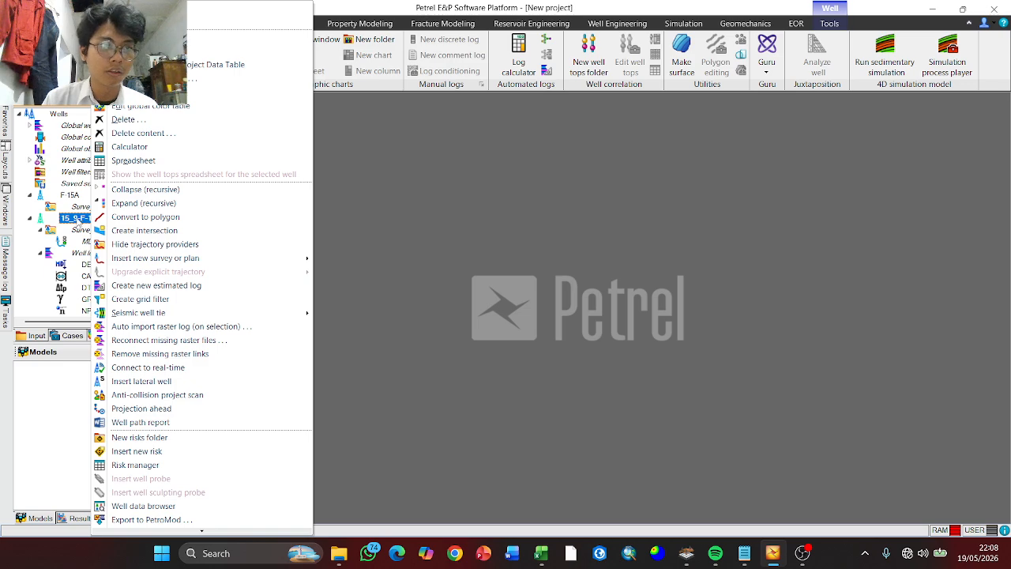
{"action": "left_click", "coordinate": [148, 119]}
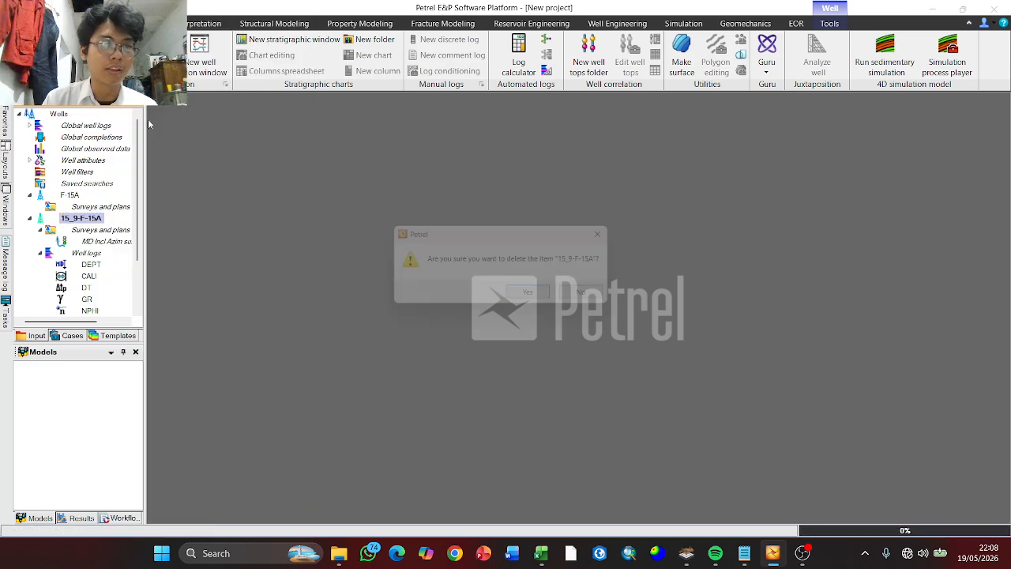
{"action": "left_click", "coordinate": [537, 298]}
{"action": "key", "text": "alt+Tab"}
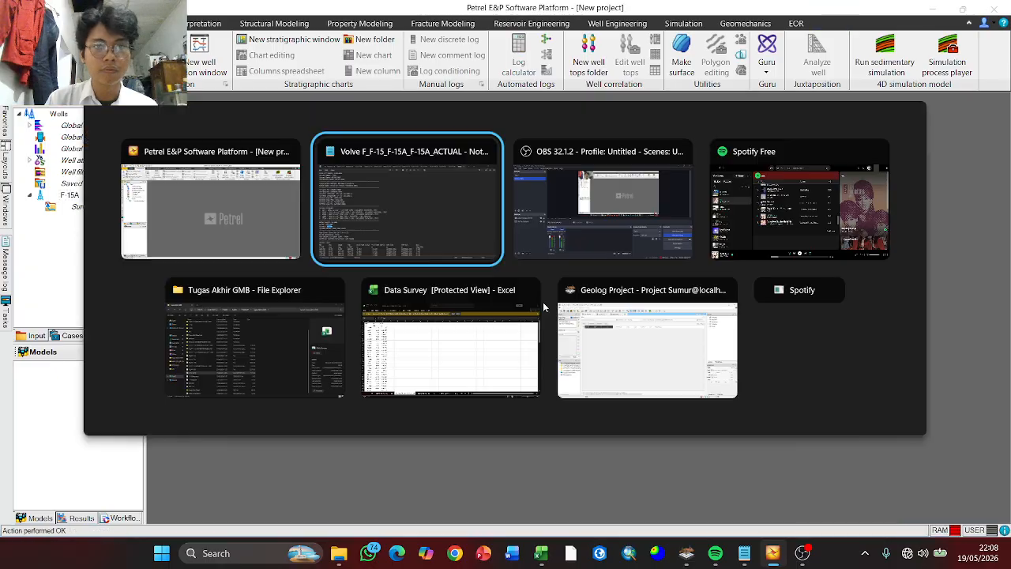
{"action": "key", "text": "alt+Tab"}
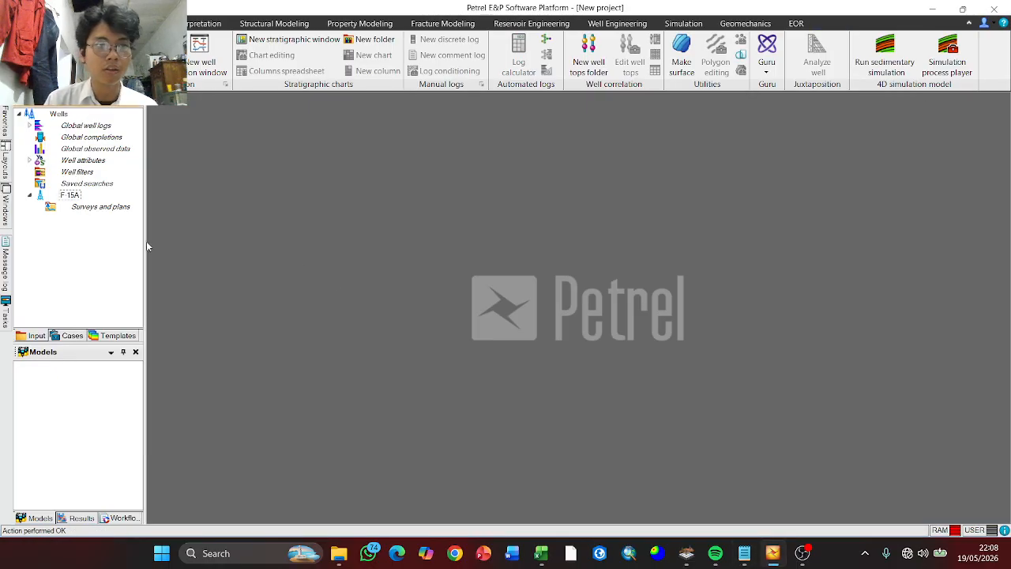
Start another import into the Wells folder and open the log file 15_9-F-15A
{"action": "right_click", "coordinate": [69, 194]}
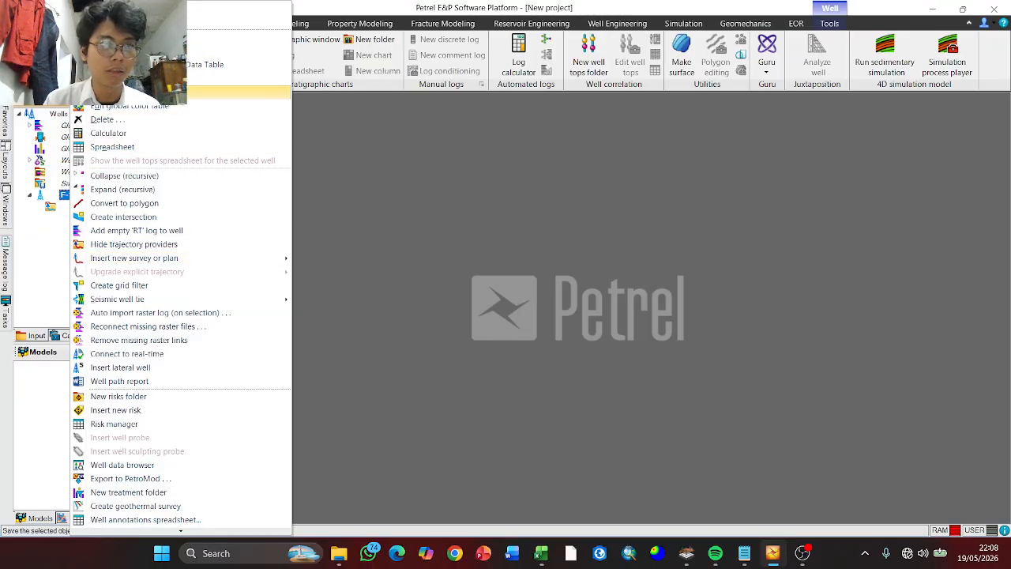
{"action": "left_click", "coordinate": [58, 114]}
{"action": "right_click", "coordinate": [59, 114]}
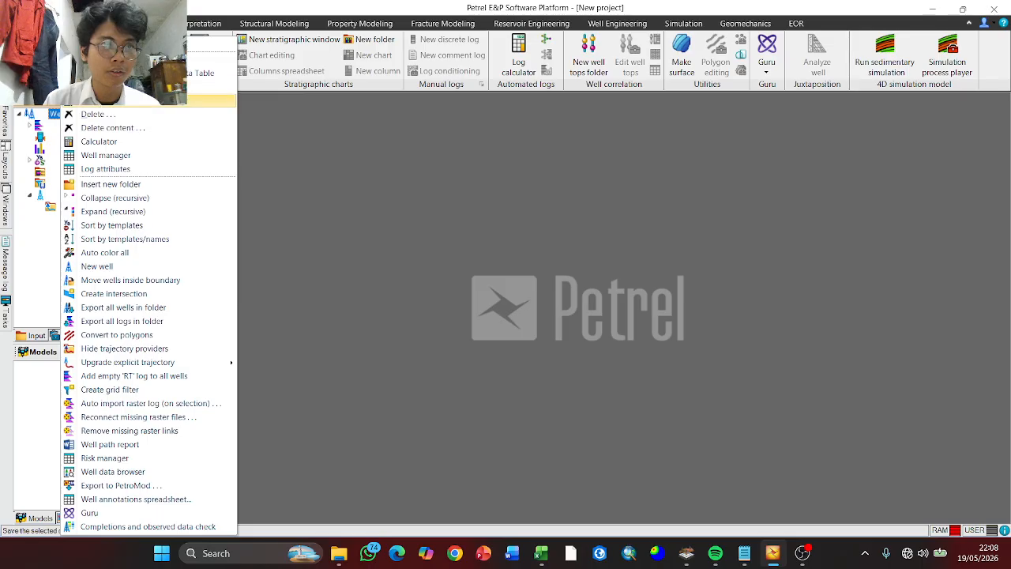
{"action": "left_click", "coordinate": [197, 85]}
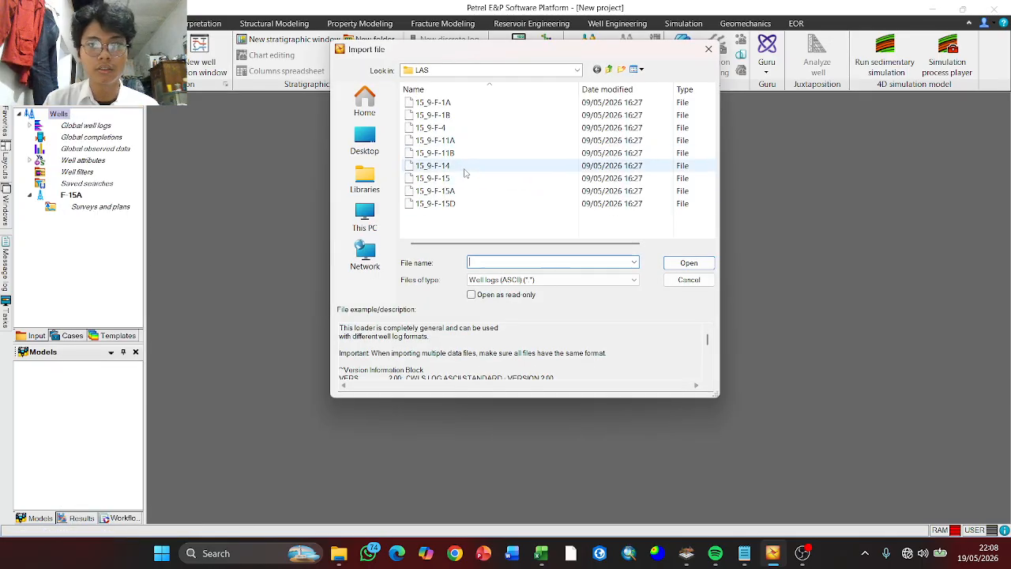
{"action": "left_click", "coordinate": [434, 190]}
{"action": "left_click", "coordinate": [687, 263]}
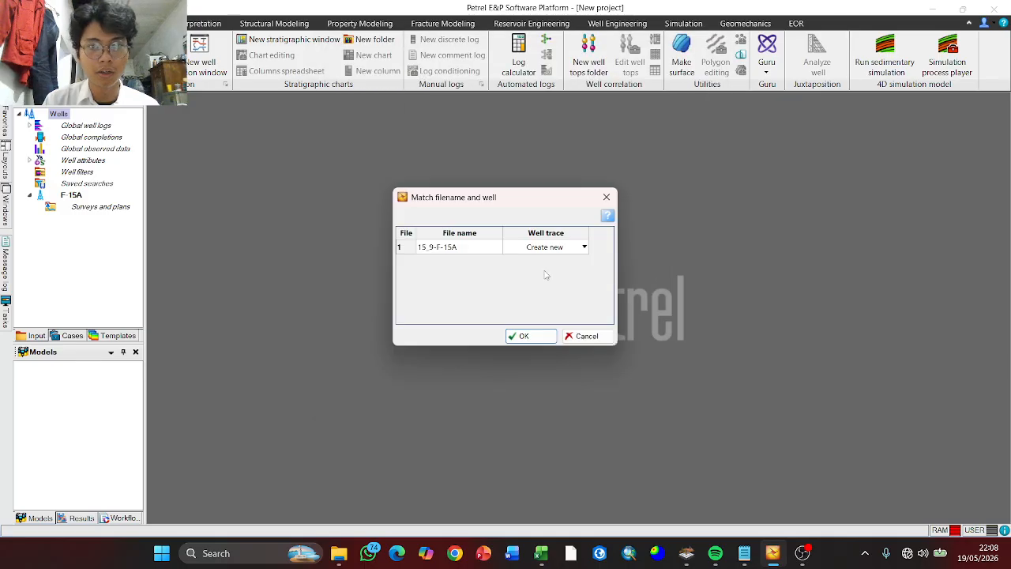
Match the log file to the existing well F-15A, import its logs, and expand the well's logs folder
{"action": "left_click", "coordinate": [557, 249]}
{"action": "left_click", "coordinate": [542, 263]}
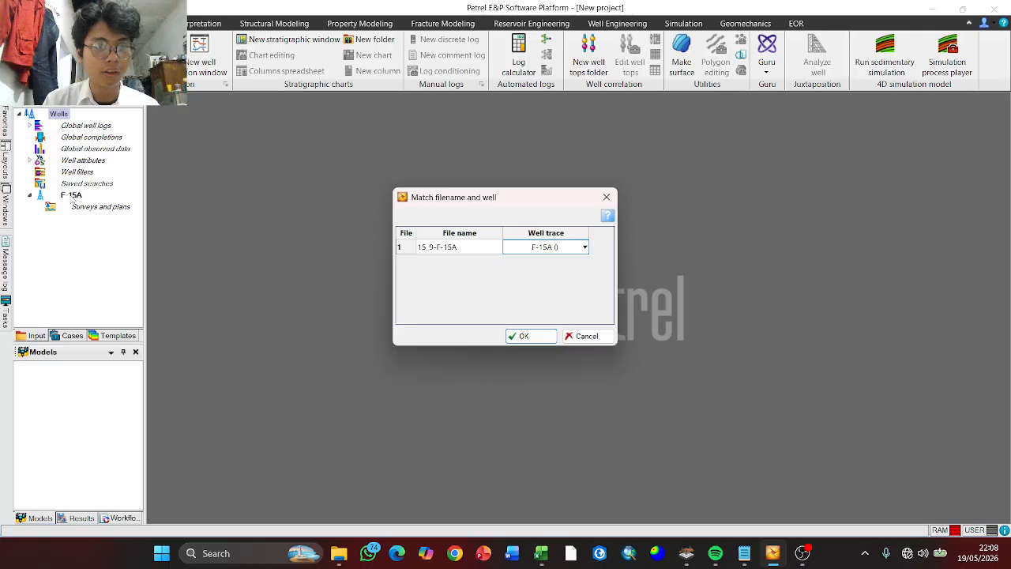
{"action": "left_click", "coordinate": [534, 341]}
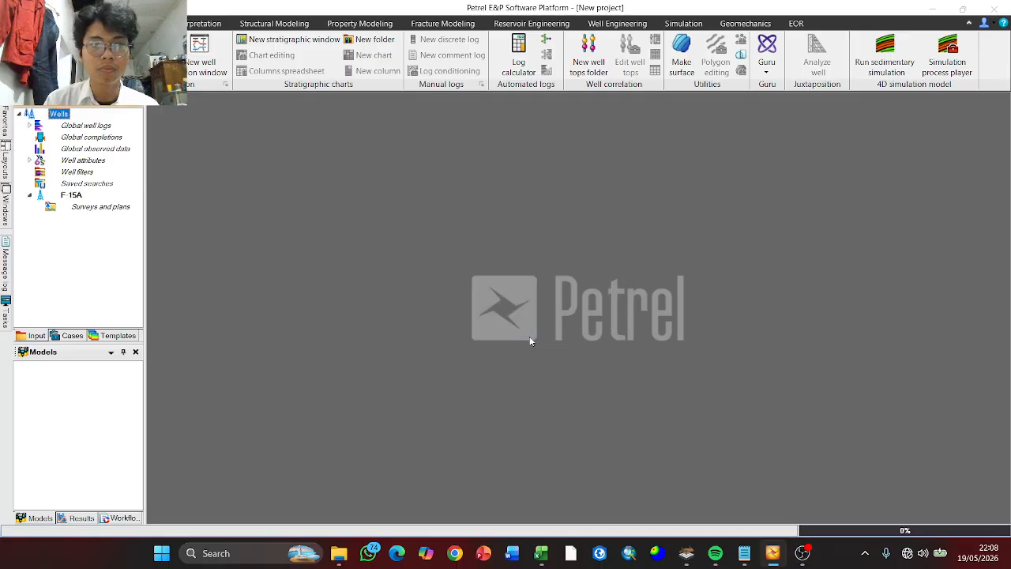
{"action": "left_click", "coordinate": [512, 413]}
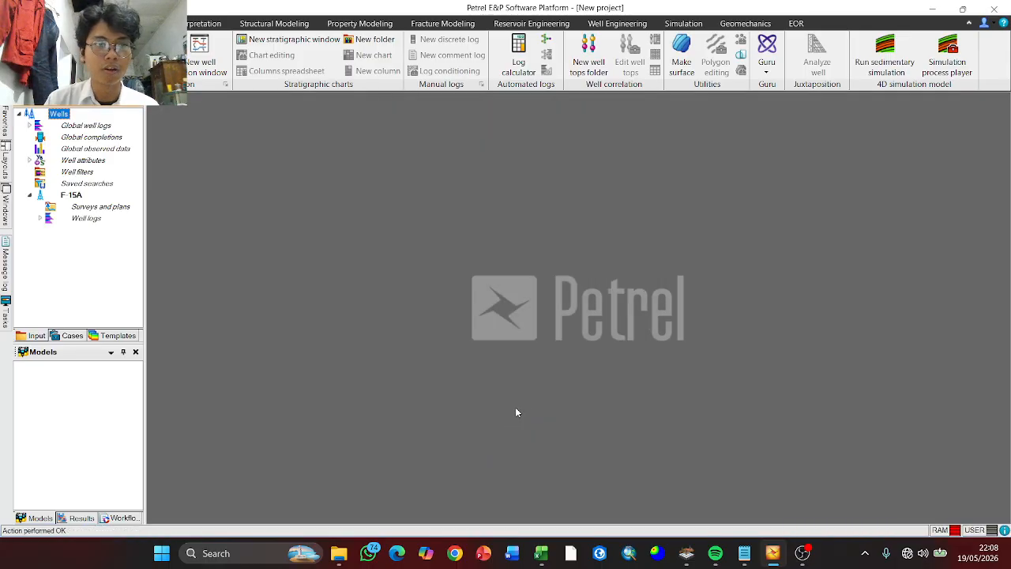
{"action": "left_click", "coordinate": [40, 218]}
Start creating a new survey in the Surveys and plans folder of well F-15A
{"action": "left_click", "coordinate": [101, 209]}
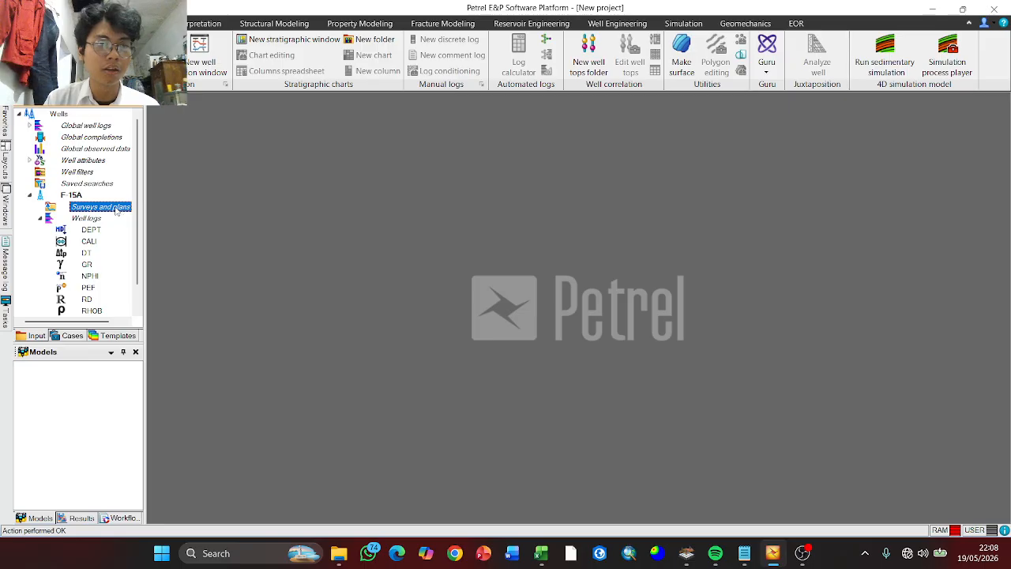
{"action": "right_click", "coordinate": [117, 210]}
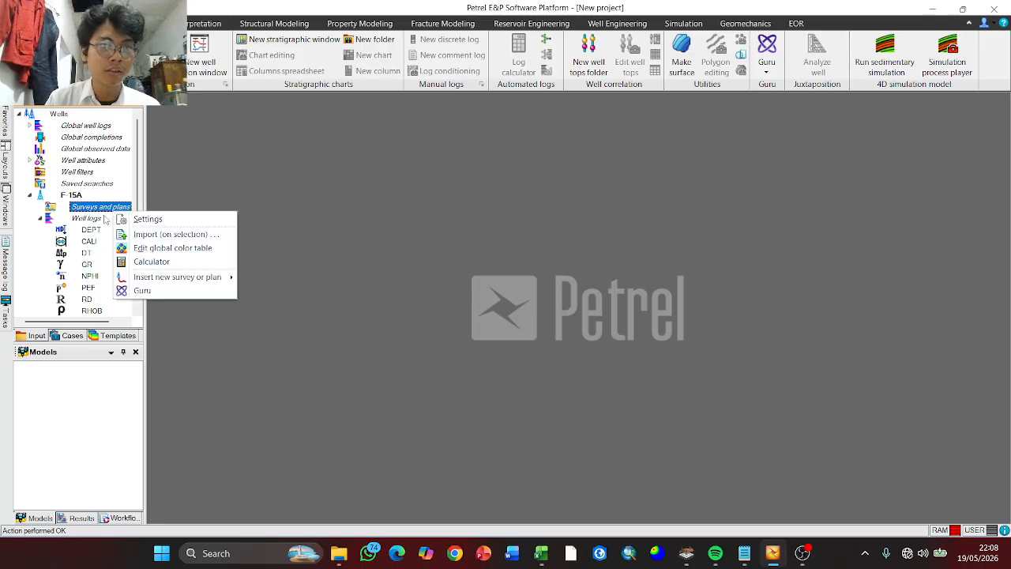
{"action": "mouse_move", "coordinate": [177, 277]}
{"action": "left_click", "coordinate": [300, 283]}
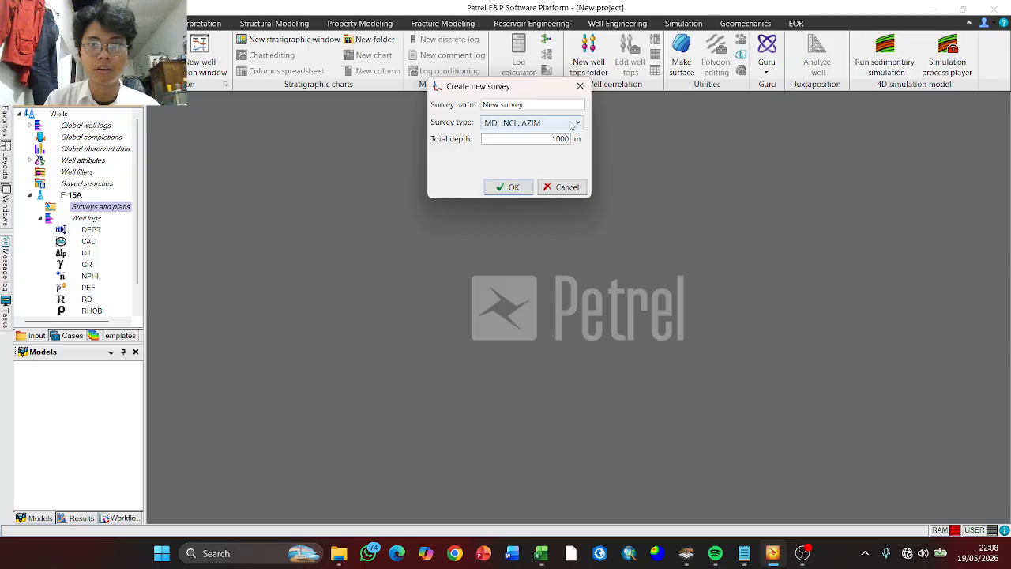
Set the new survey's total depth to 4095 m, copied from the last MD in the 15 9-F-15 A sheet in Excel
{"action": "key", "text": "alt+Tab"}
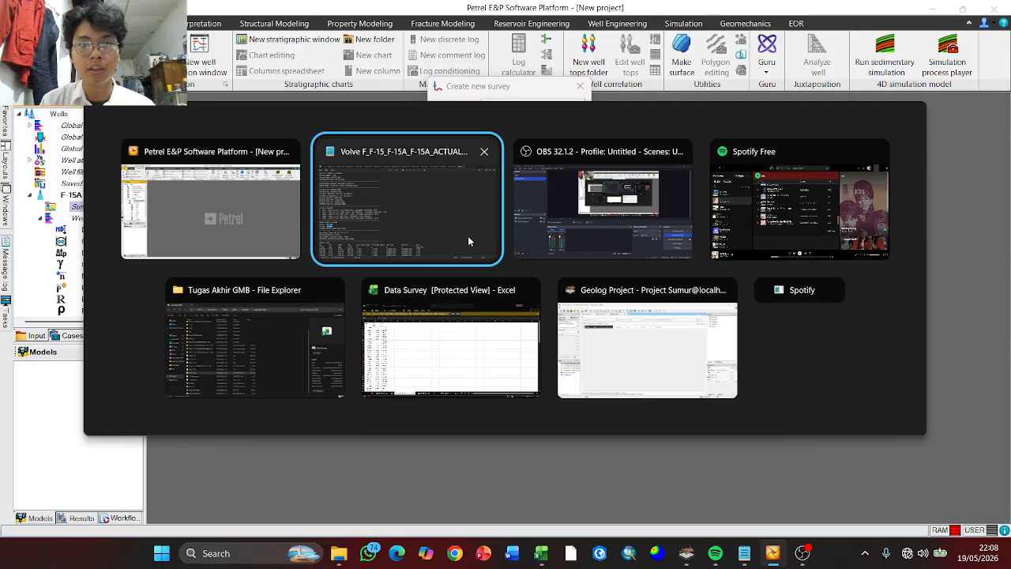
{"action": "left_click", "coordinate": [460, 332]}
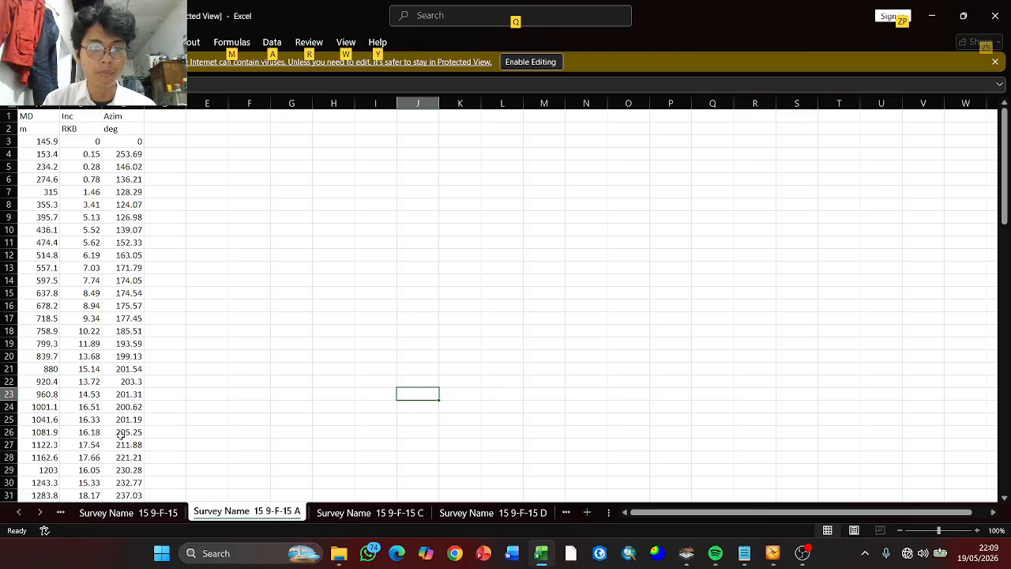
{"action": "scroll", "coordinate": [121, 434], "scroll_direction": "down", "scroll_amount": 8}
{"action": "scroll", "coordinate": [354, 387], "scroll_direction": "down", "scroll_amount": 15}
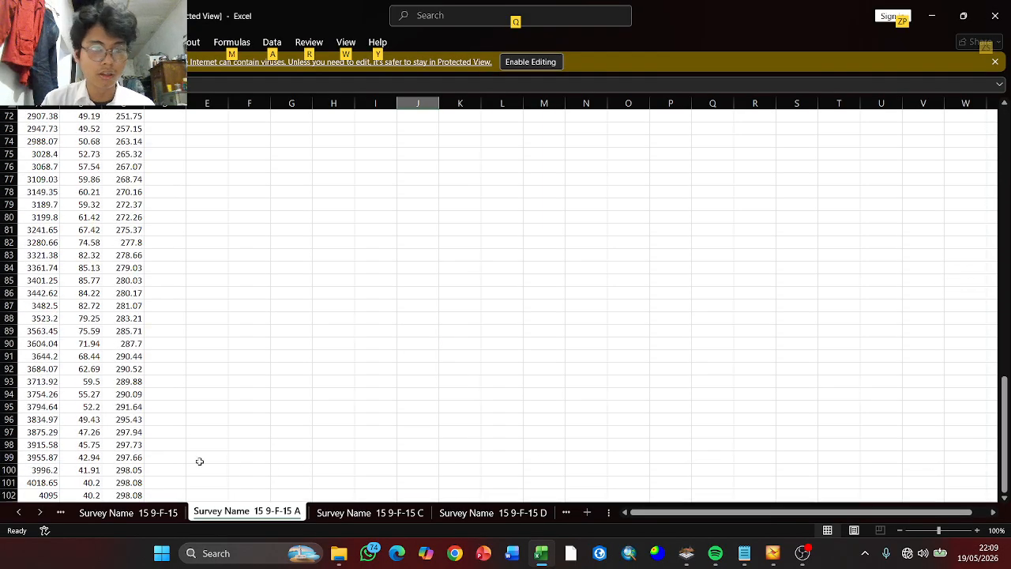
{"action": "scroll", "coordinate": [200, 461], "scroll_direction": "down", "scroll_amount": 7}
{"action": "left_click", "coordinate": [47, 230]}
{"action": "key", "text": "ctrl+c"}
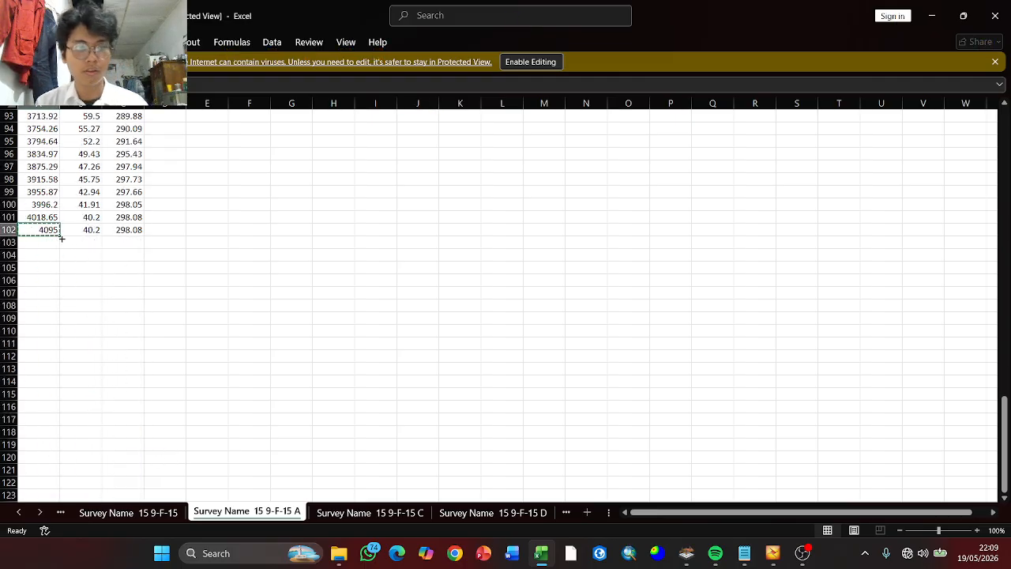
{"action": "key", "text": "alt+Tab"}
{"action": "double_click", "coordinate": [521, 139]}
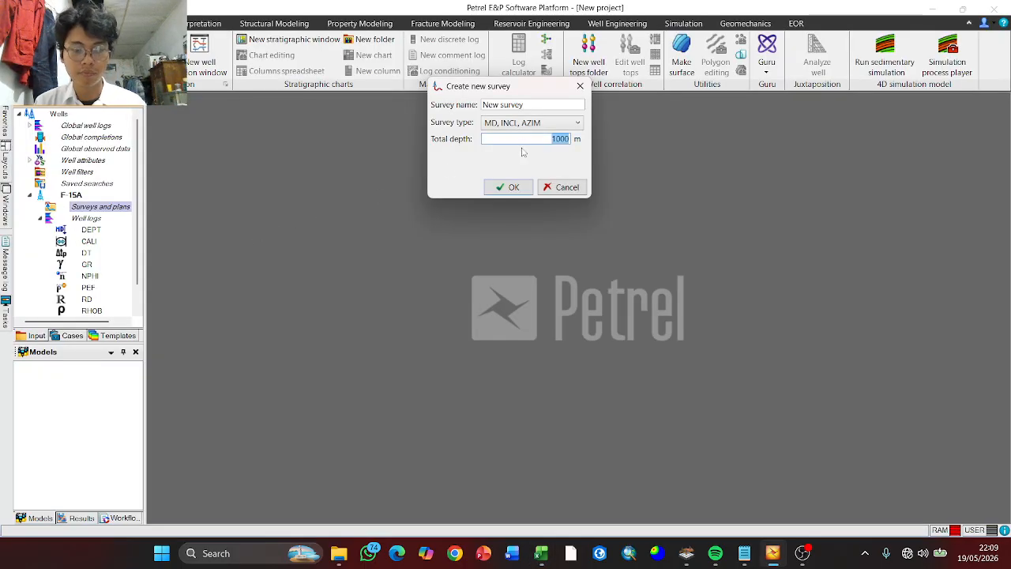
{"action": "key", "text": "ctrl+v"}
Name the new survey Survey F-15A
{"action": "left_click", "coordinate": [526, 106]}
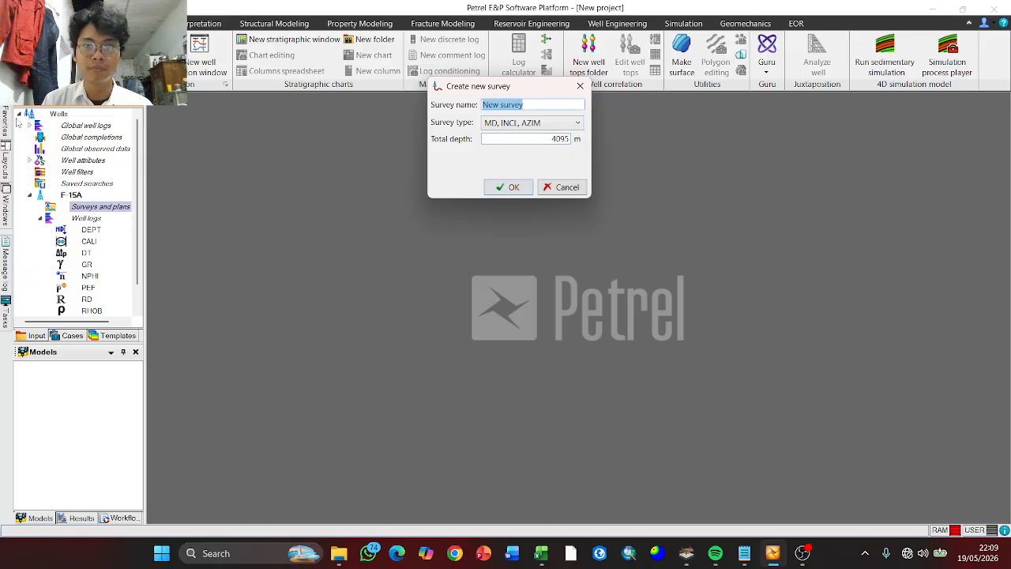
{"action": "type", "text": "Survewy"}
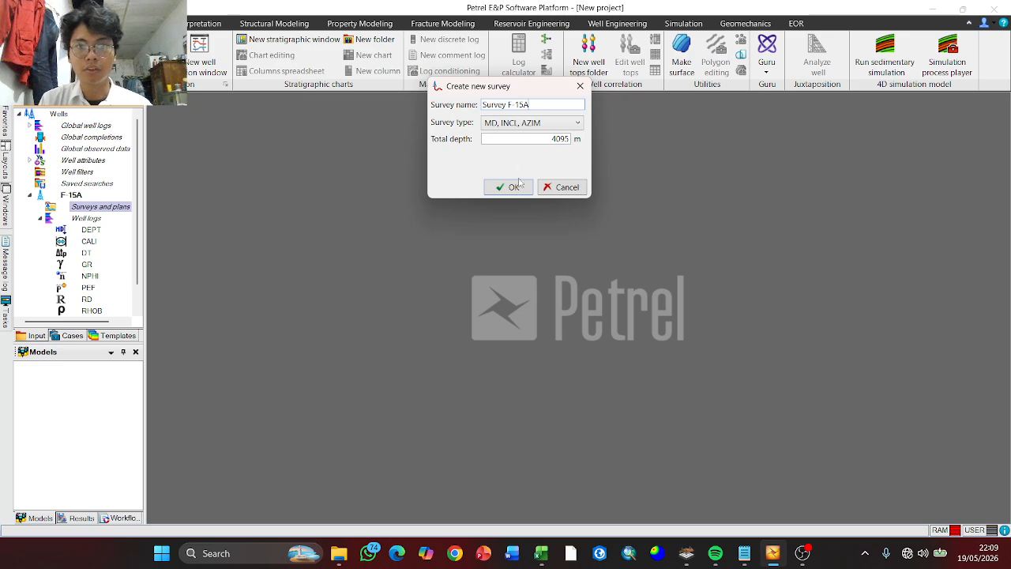
Create the F-15A survey, expand the Surveys and plans folder, and open the survey's trajectory spreadsheet
{"action": "key", "text": "Return"}
{"action": "left_click", "coordinate": [41, 207]}
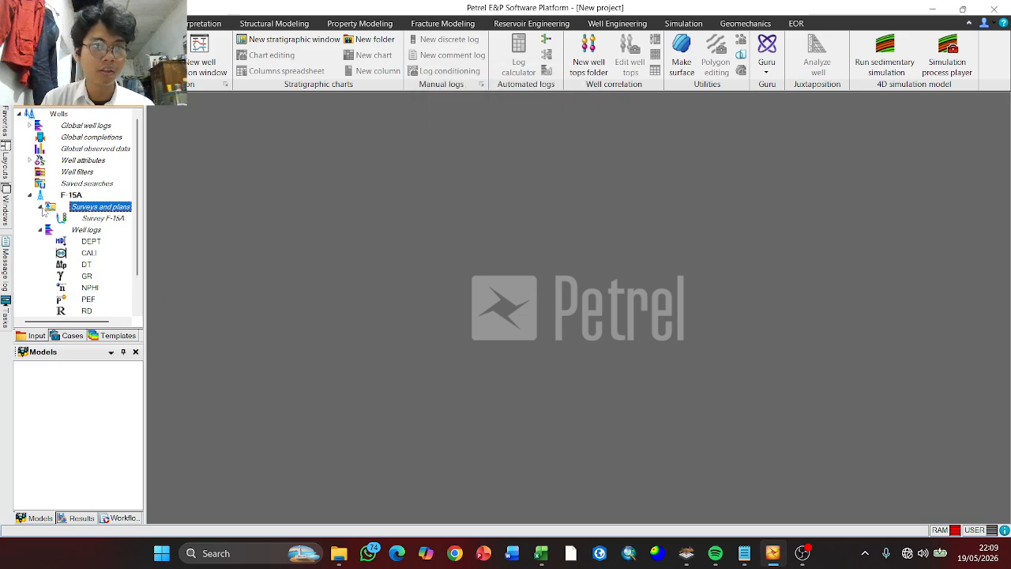
{"action": "left_click", "coordinate": [102, 219]}
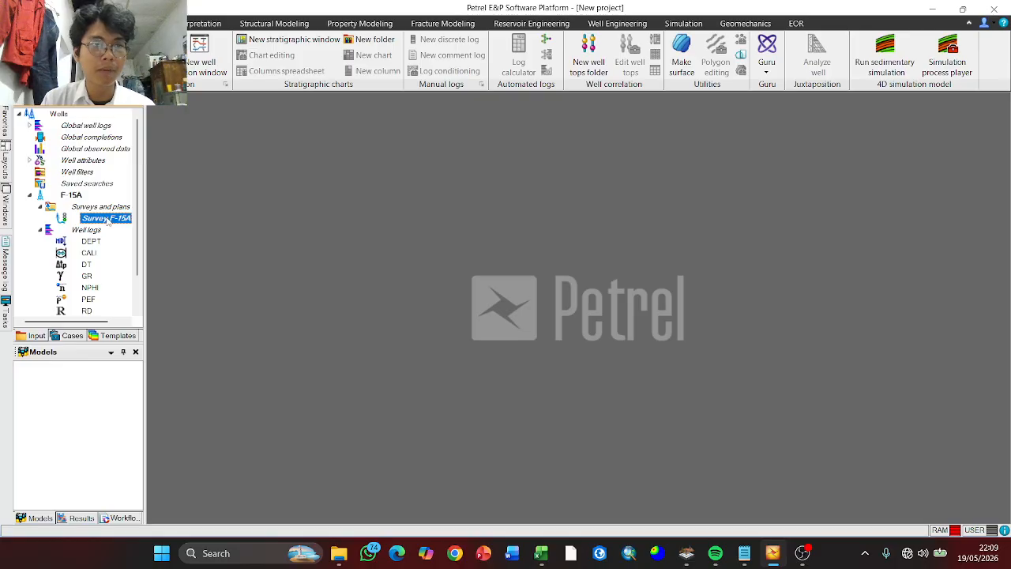
{"action": "right_click", "coordinate": [113, 224]}
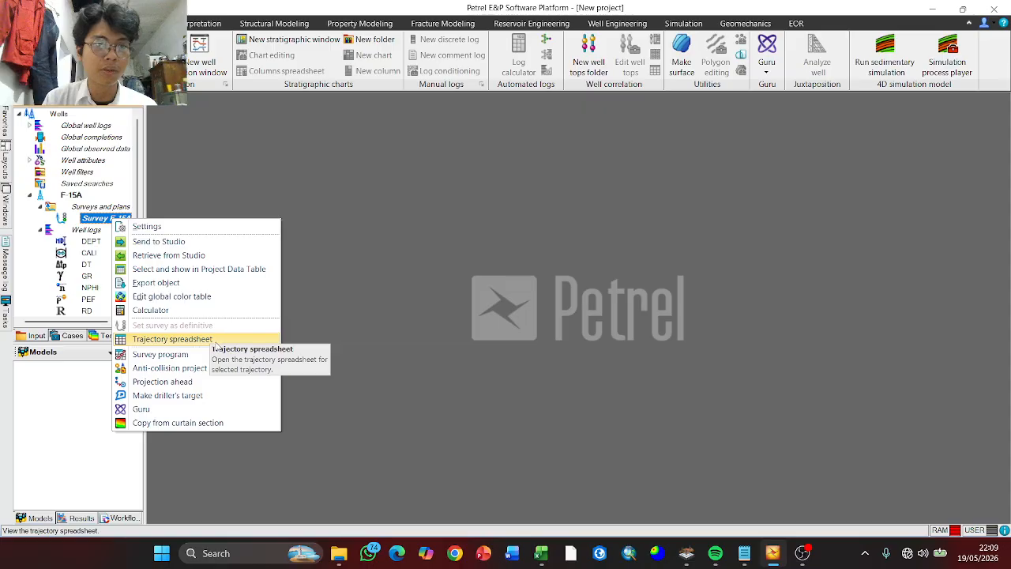
{"action": "left_click", "coordinate": [197, 339]}
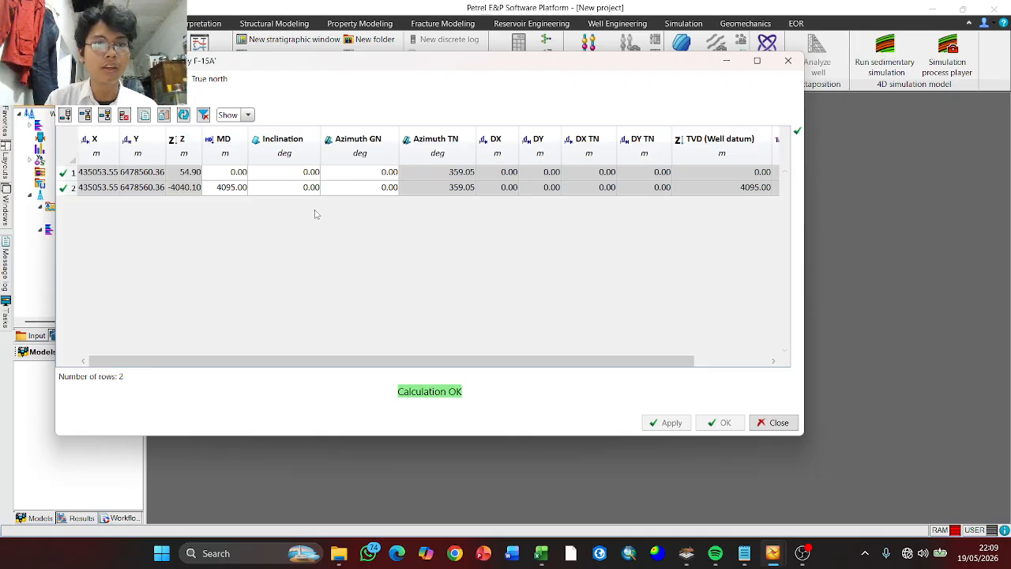
{"action": "left_click", "coordinate": [276, 190]}
{"action": "left_click", "coordinate": [238, 178]}
{"action": "left_click", "coordinate": [280, 173]}
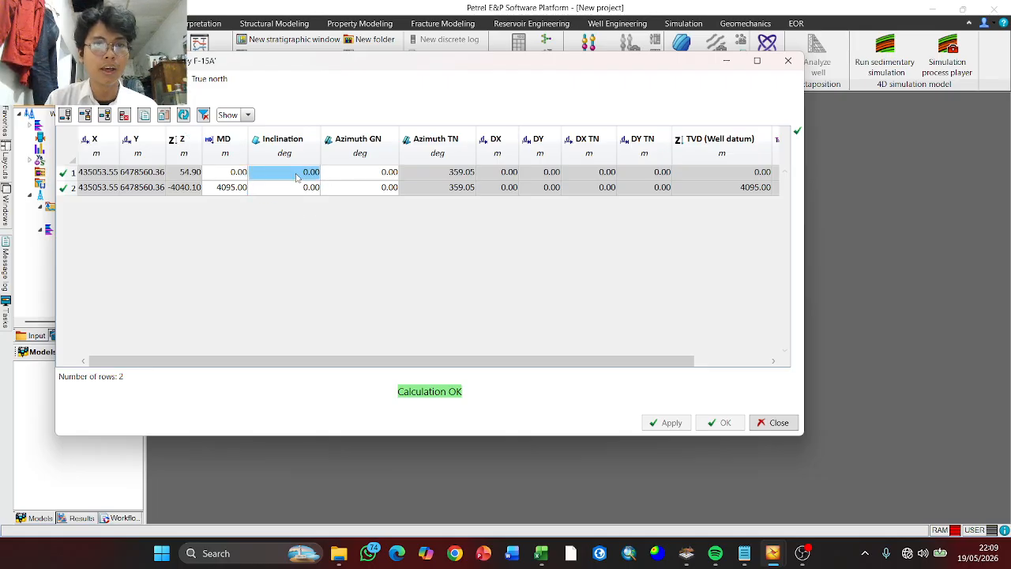
{"action": "left_click", "coordinate": [360, 172]}
{"action": "left_click", "coordinate": [276, 177]}
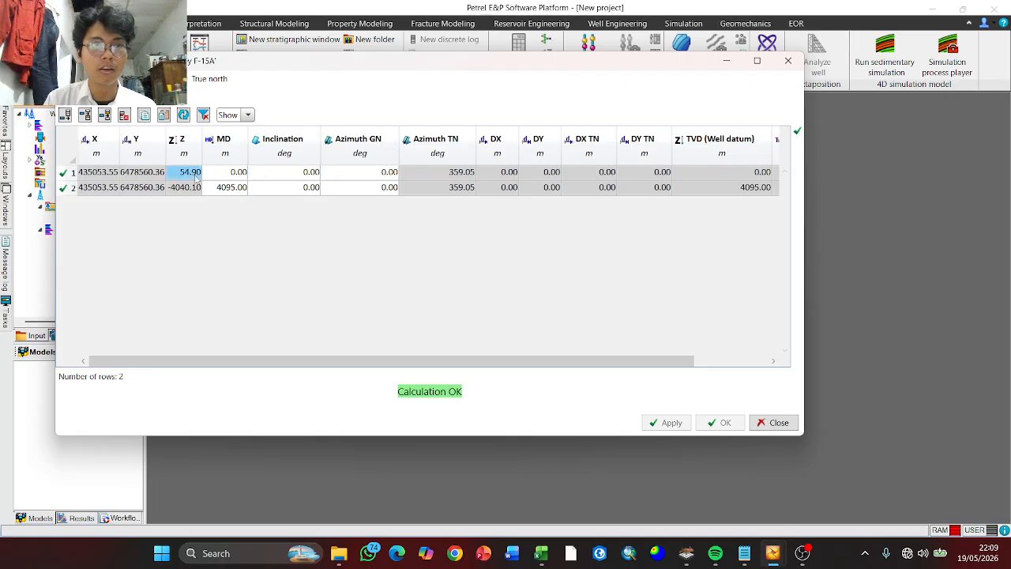
{"action": "left_click", "coordinate": [276, 190]}
Switch to Excel and copy the 100 rows of three-column survey data, ending at row 102, from the 15 9-F-15 A sheet
{"action": "key", "text": "alt+Tab"}
{"action": "scroll", "coordinate": [105, 261], "scroll_direction": "up", "scroll_amount": 20}
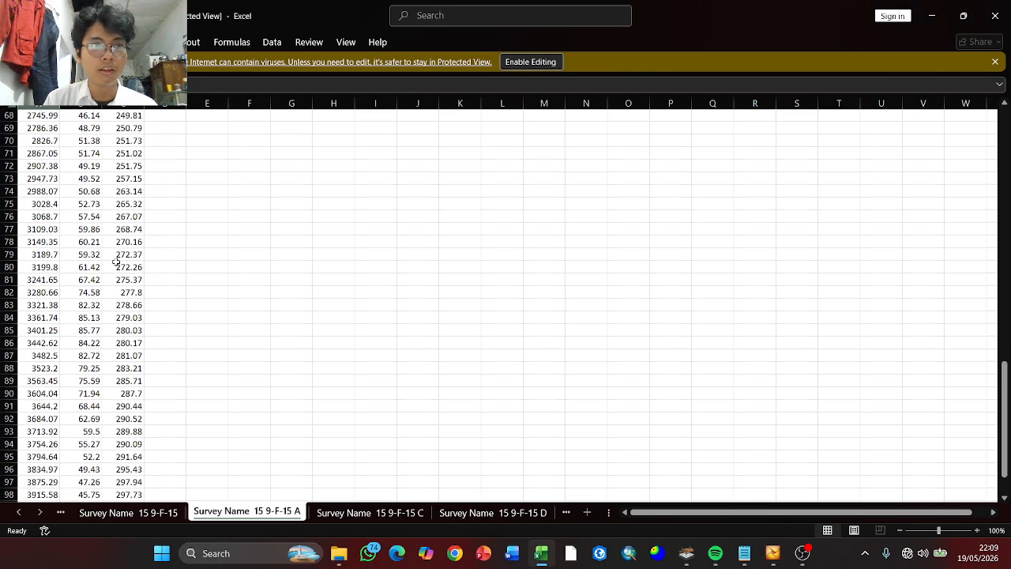
{"action": "left_click_drag", "start_coordinate": [42, 142], "coordinate": [109, 492]}
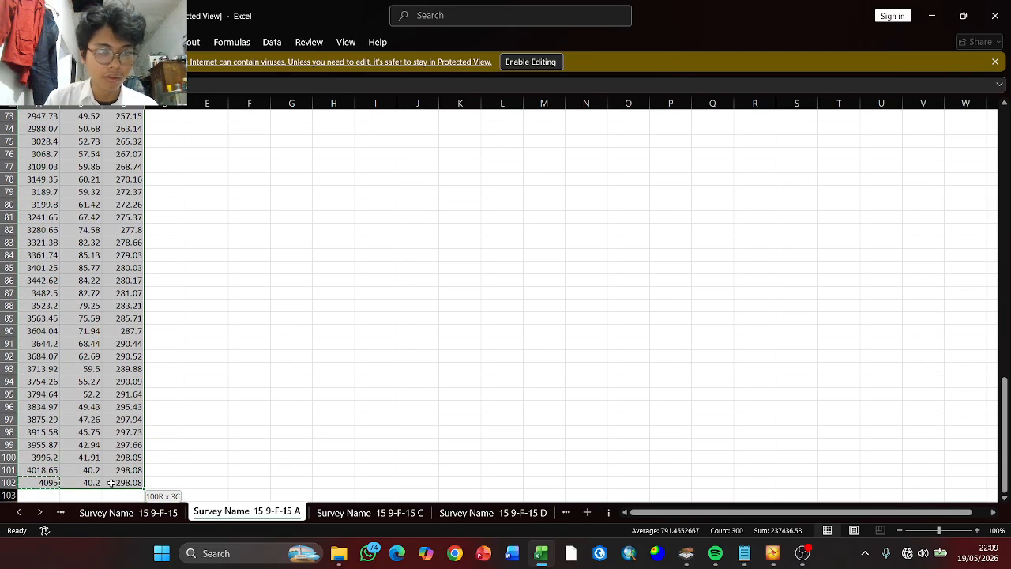
{"action": "key", "text": "ctrl+c"}
Paste the copied survey data into Petrel's trajectory spreadsheet from the first MD cell, apply it, and close the spreadsheet
{"action": "key", "text": "alt+Tab"}
{"action": "left_click", "coordinate": [285, 172]}
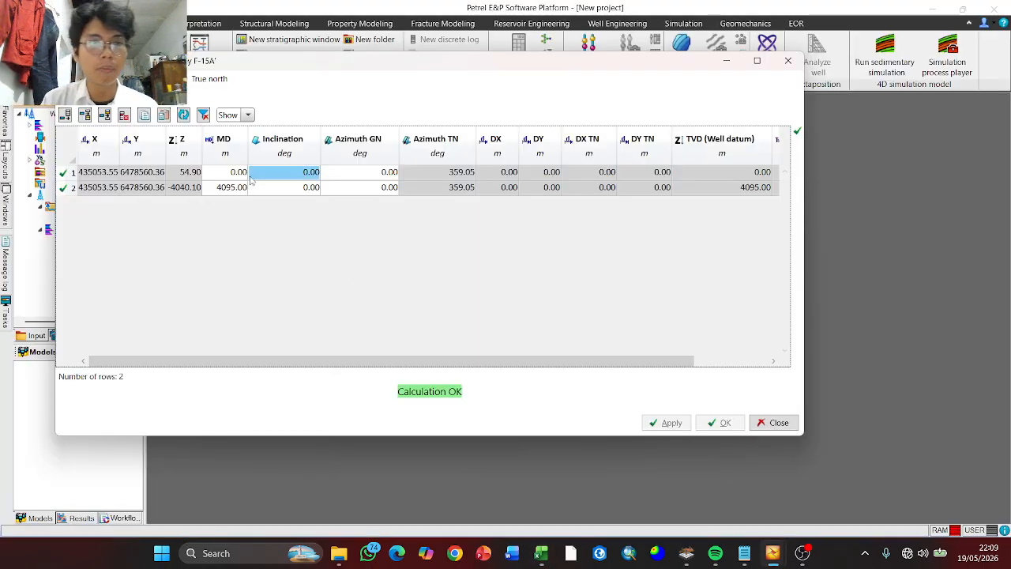
{"action": "left_click", "coordinate": [240, 174]}
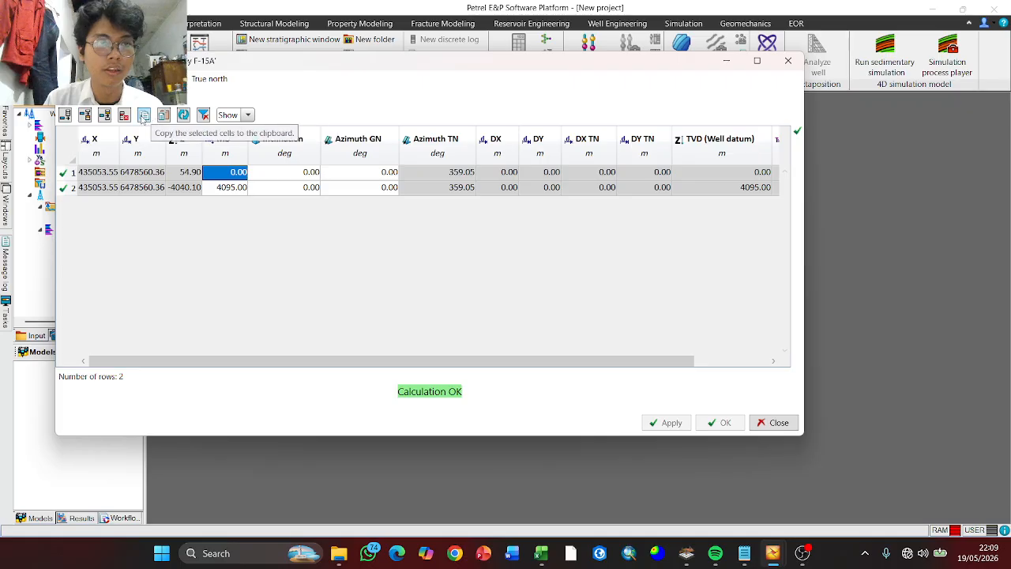
{"action": "left_click", "coordinate": [165, 117]}
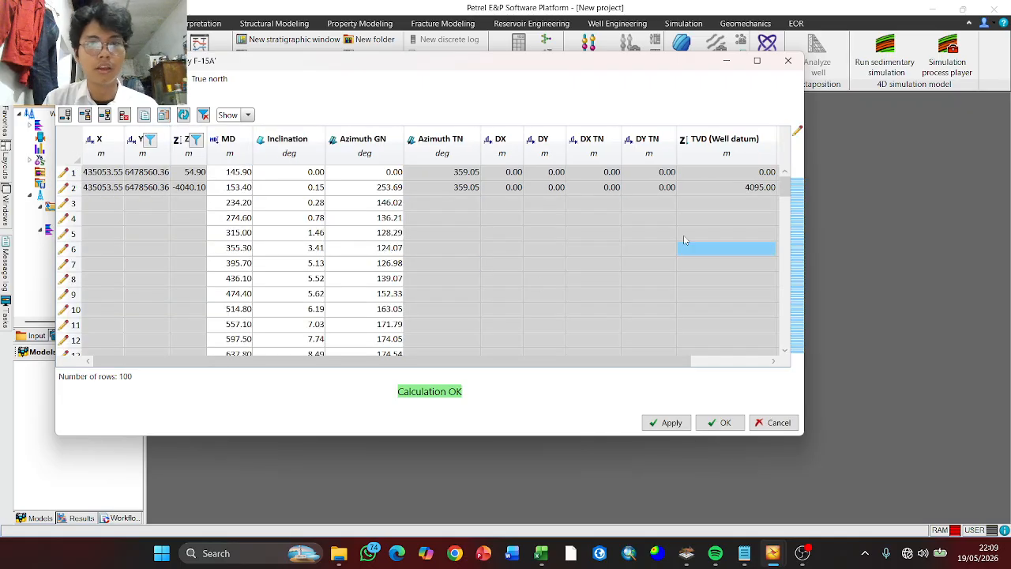
{"action": "scroll", "coordinate": [487, 302], "scroll_direction": "down", "scroll_amount": 4}
{"action": "scroll", "coordinate": [488, 301], "scroll_direction": "up", "scroll_amount": 4}
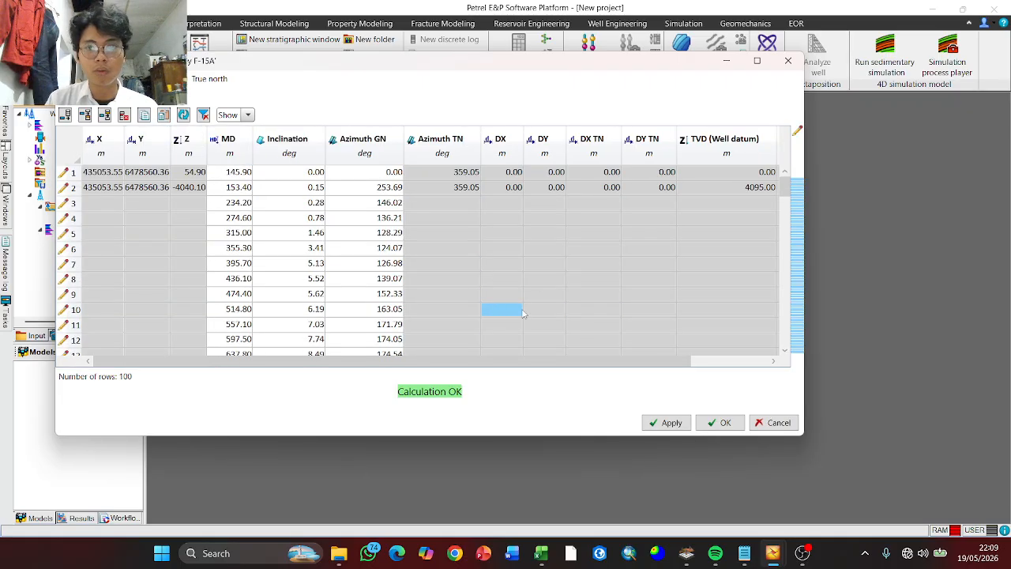
{"action": "left_click", "coordinate": [666, 425]}
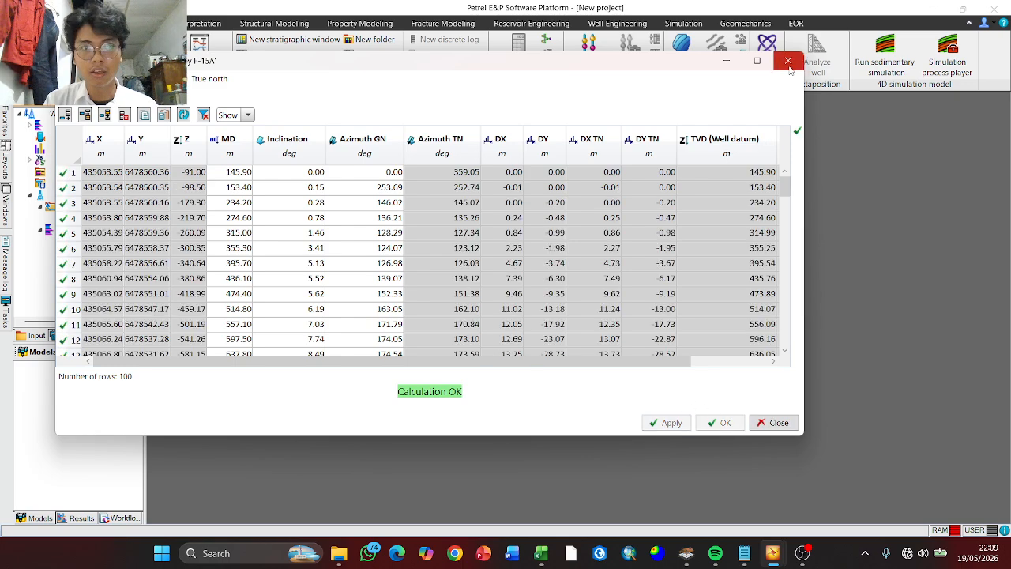
{"action": "key", "text": "alt+Tab"}
{"action": "key", "text": "alt+Tab"}
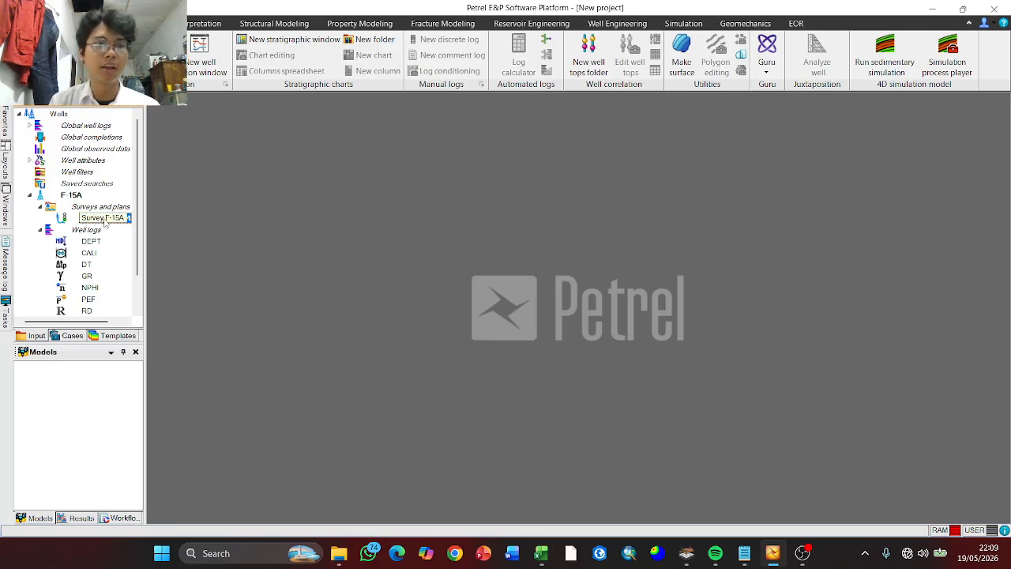
Create a new well section window with new x-section X-section 1 and new template Well section template 2
{"action": "scroll", "coordinate": [80, 244], "scroll_direction": "down", "scroll_amount": 1}
{"action": "scroll", "coordinate": [80, 244], "scroll_direction": "up", "scroll_amount": 1}
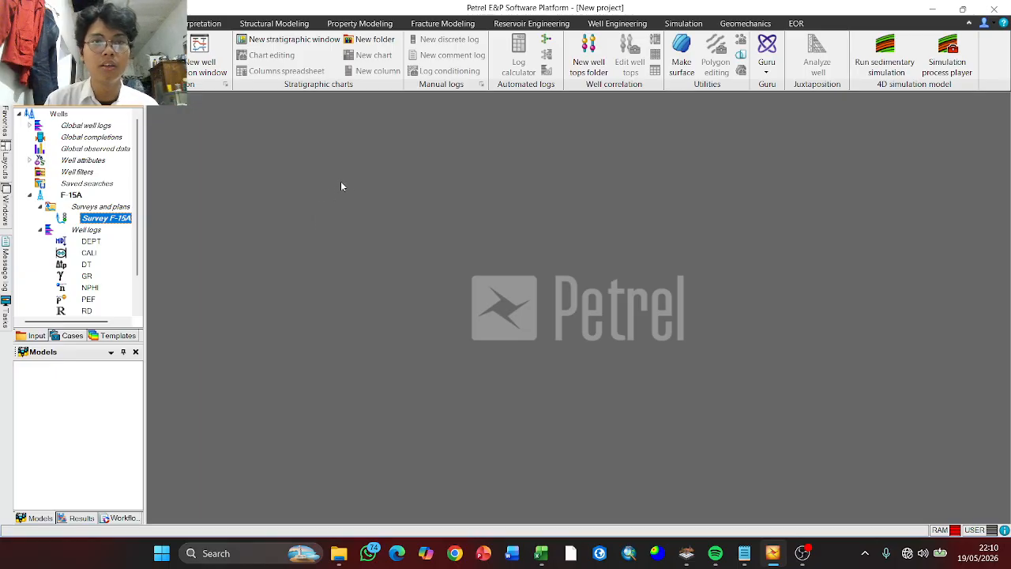
{"action": "left_click", "coordinate": [197, 63]}
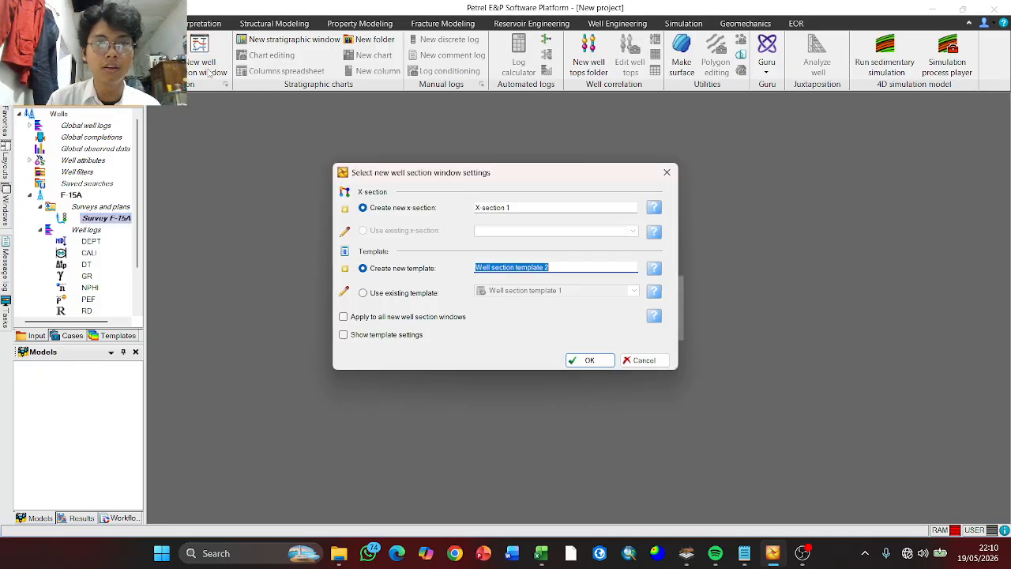
{"action": "left_click", "coordinate": [590, 360]}
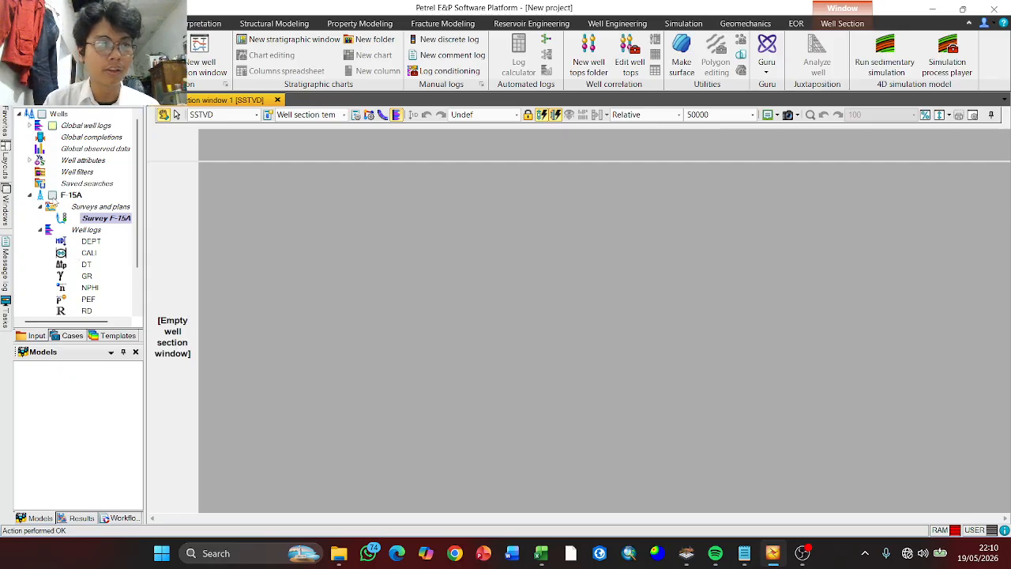
Display well F-15A with all its global well logs in the well section window and look over the curves
{"action": "left_click", "coordinate": [53, 196]}
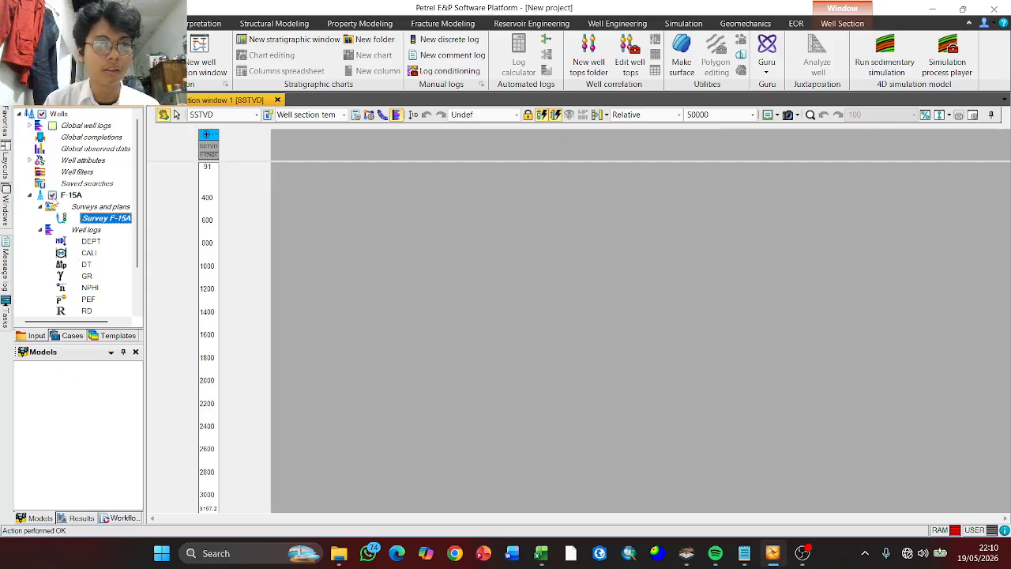
{"action": "left_click", "coordinate": [52, 126]}
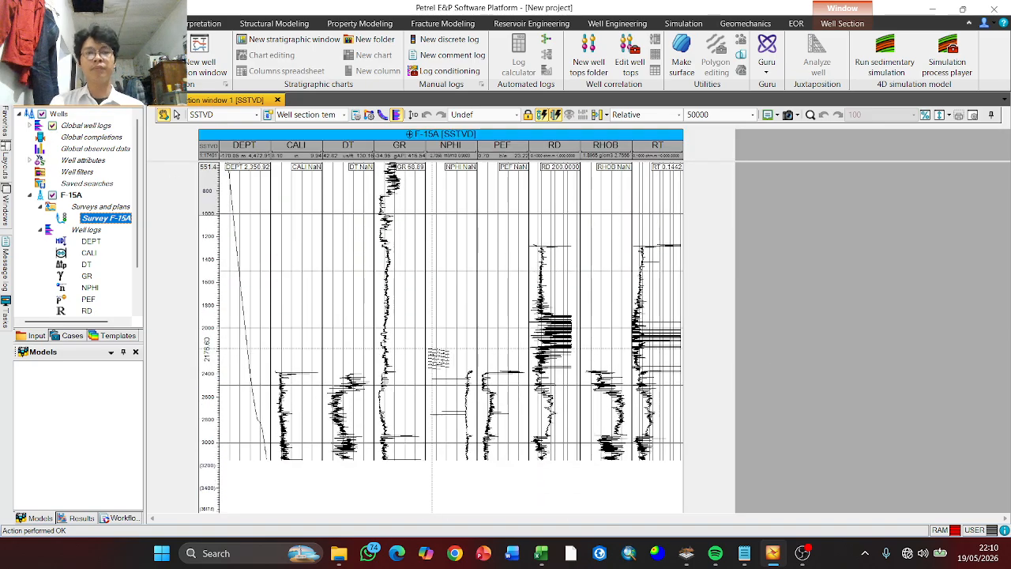
{"action": "scroll", "coordinate": [436, 296], "scroll_direction": "up", "scroll_amount": 5}
{"action": "scroll", "coordinate": [424, 179], "scroll_direction": "up", "scroll_amount": 2}
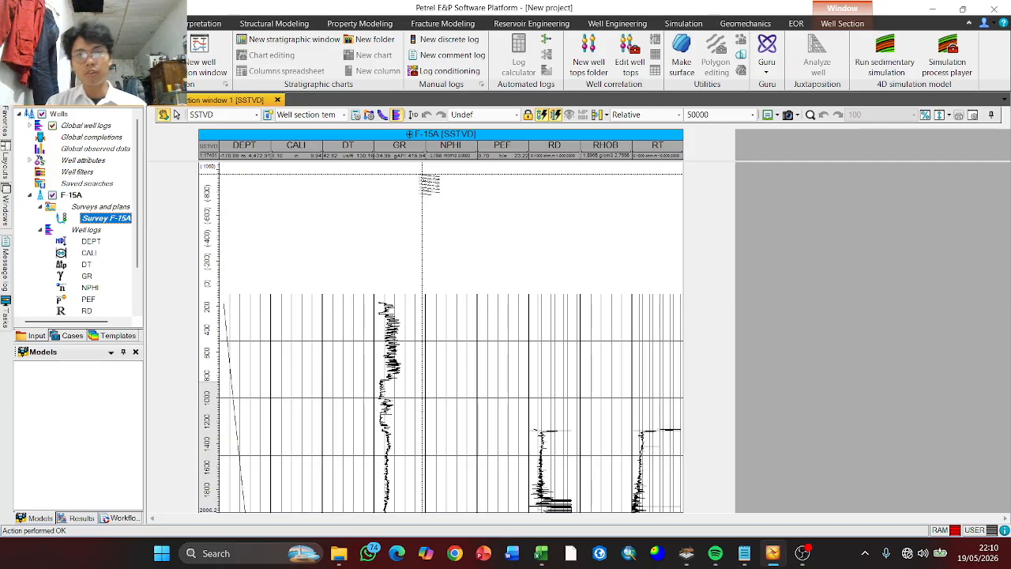
{"action": "scroll", "coordinate": [450, 289], "scroll_direction": "down", "scroll_amount": 5}
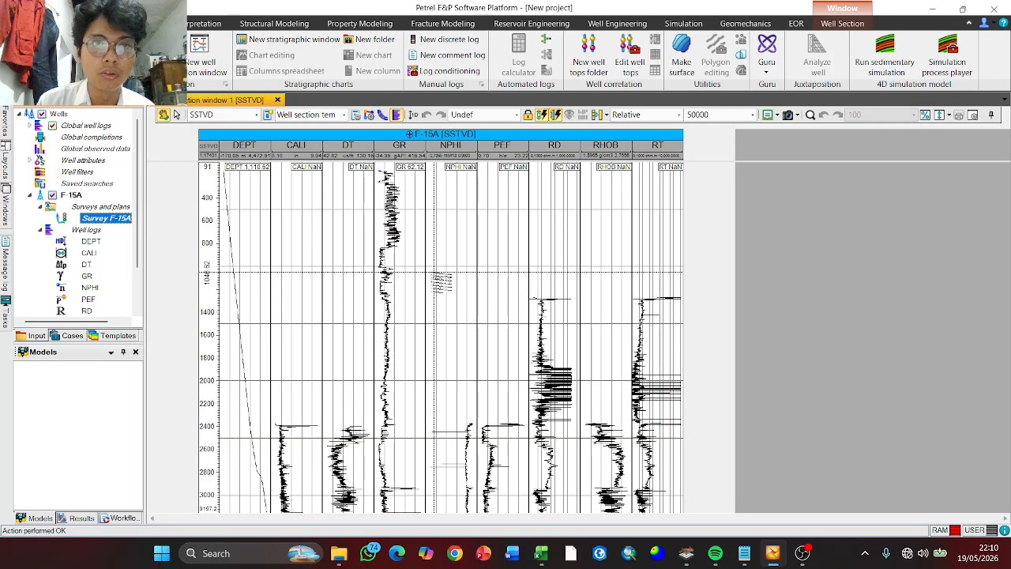
In the well section template settings, hide the DEPT track and move the GR log into the CALI track, applying the changes
{"action": "left_click", "coordinate": [356, 117]}
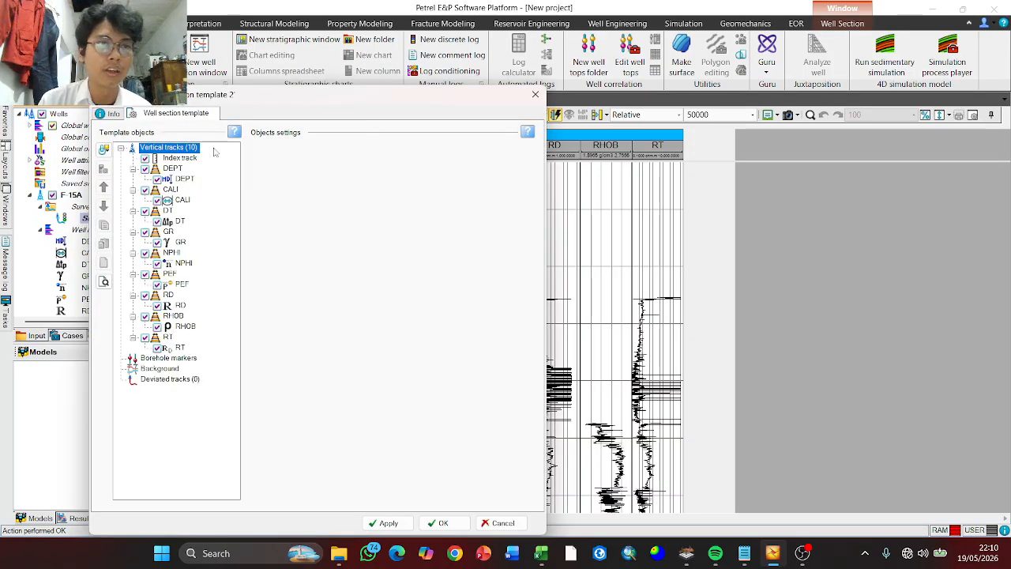
{"action": "left_click_drag", "start_coordinate": [221, 94], "coordinate": [658, 25]}
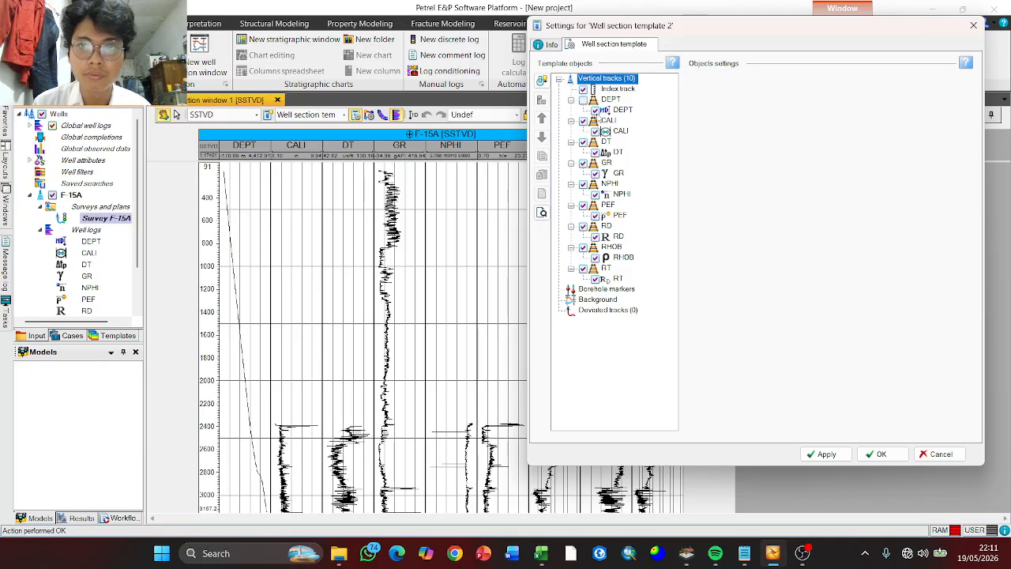
{"action": "left_click", "coordinate": [608, 120]}
{"action": "left_click", "coordinate": [619, 174]}
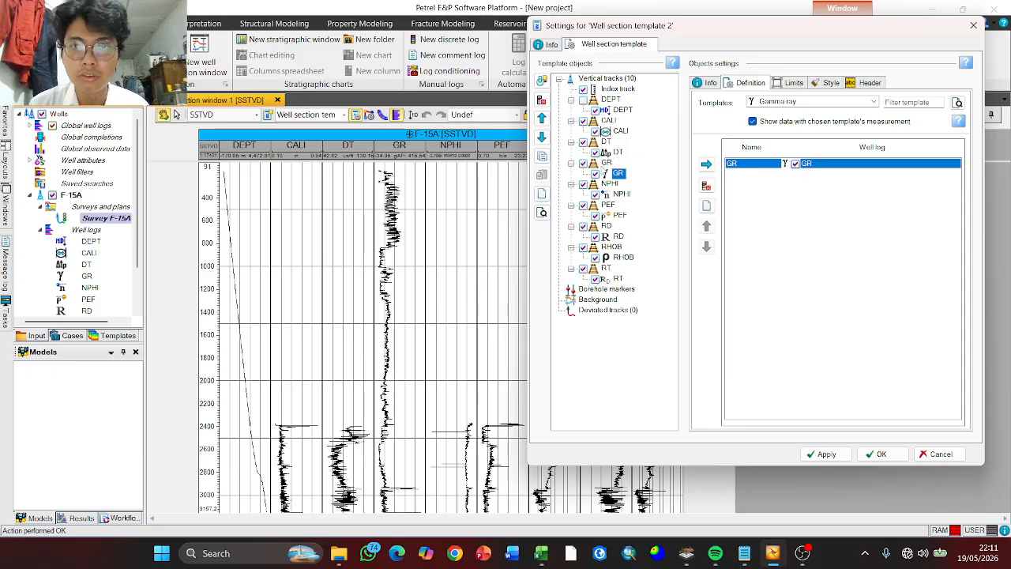
{"action": "left_click_drag", "start_coordinate": [620, 178], "coordinate": [610, 133]}
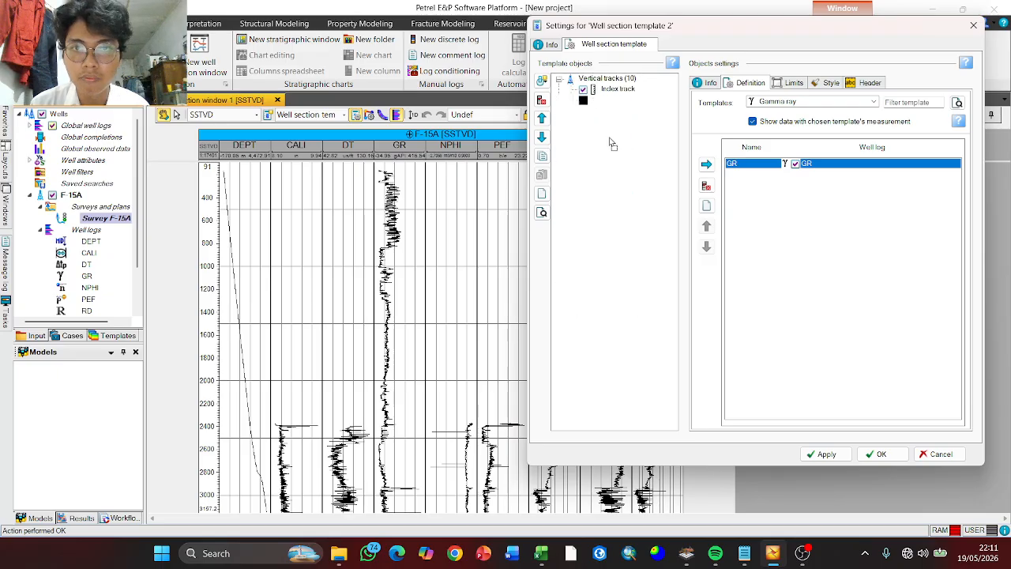
{"action": "left_click", "coordinate": [825, 454]}
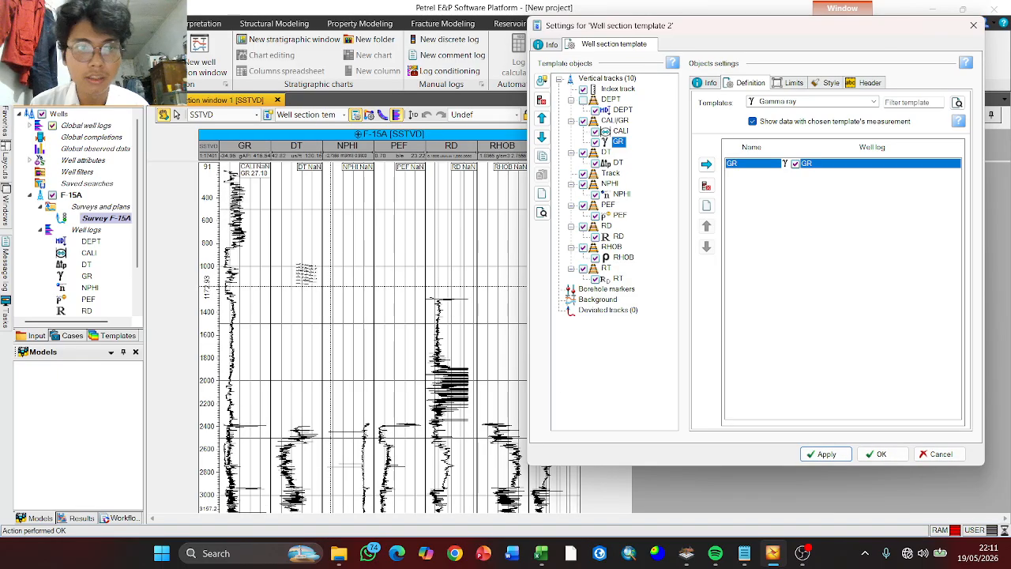
Close the template settings and enlarge the track header area so both the GR and CALI headers show
{"action": "left_click", "coordinate": [269, 160]}
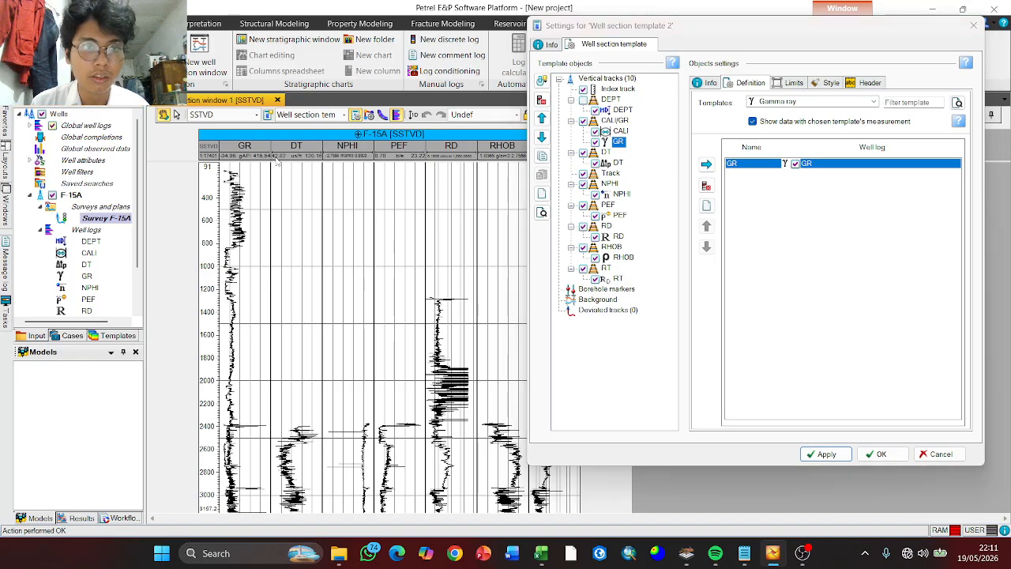
{"action": "left_click", "coordinate": [974, 26]}
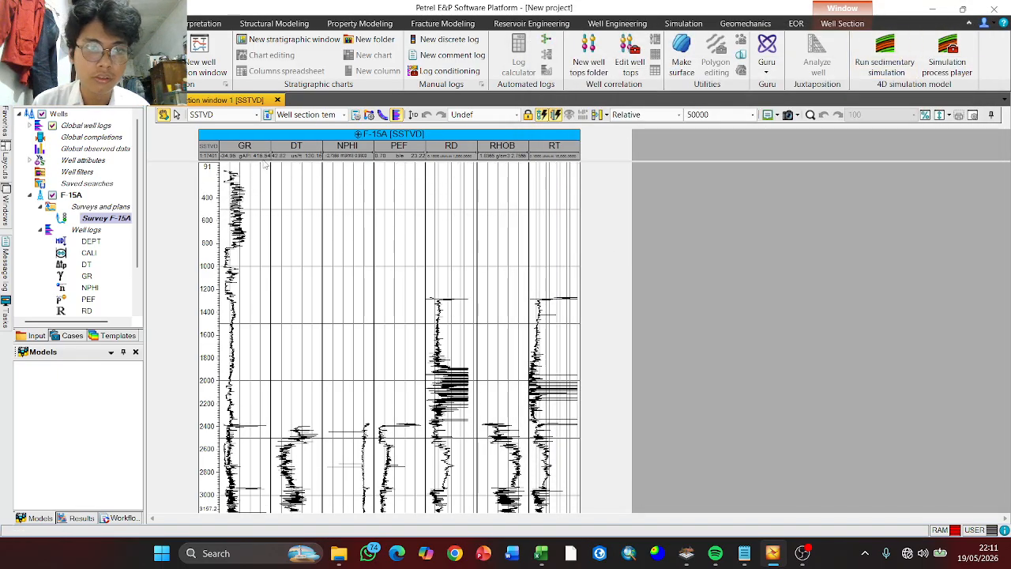
{"action": "left_click_drag", "start_coordinate": [263, 162], "coordinate": [274, 188]}
Reopen the well section template settings and switch off the DT track and the empty track below it
{"action": "left_click", "coordinate": [356, 116]}
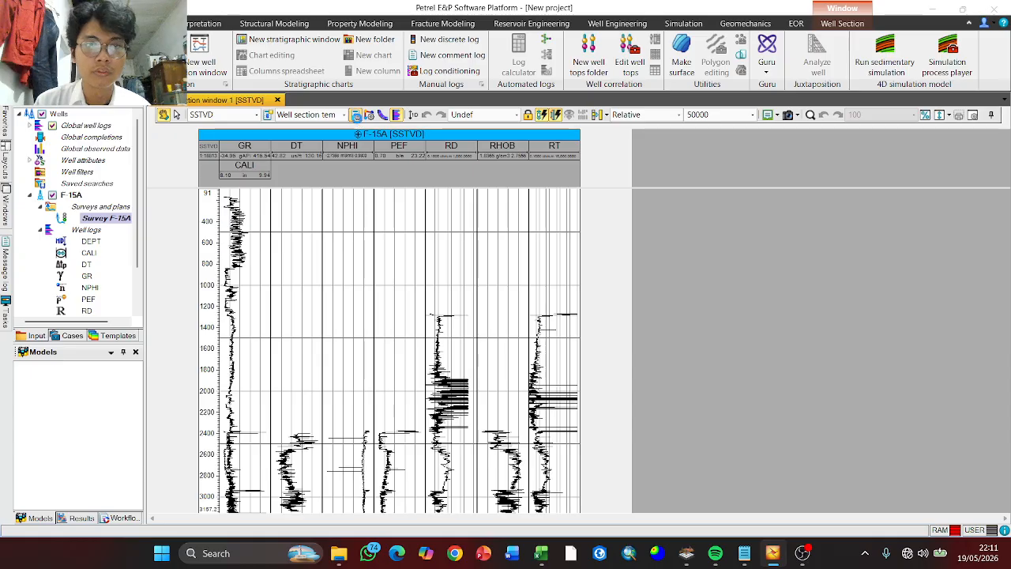
{"action": "left_click", "coordinate": [606, 153]}
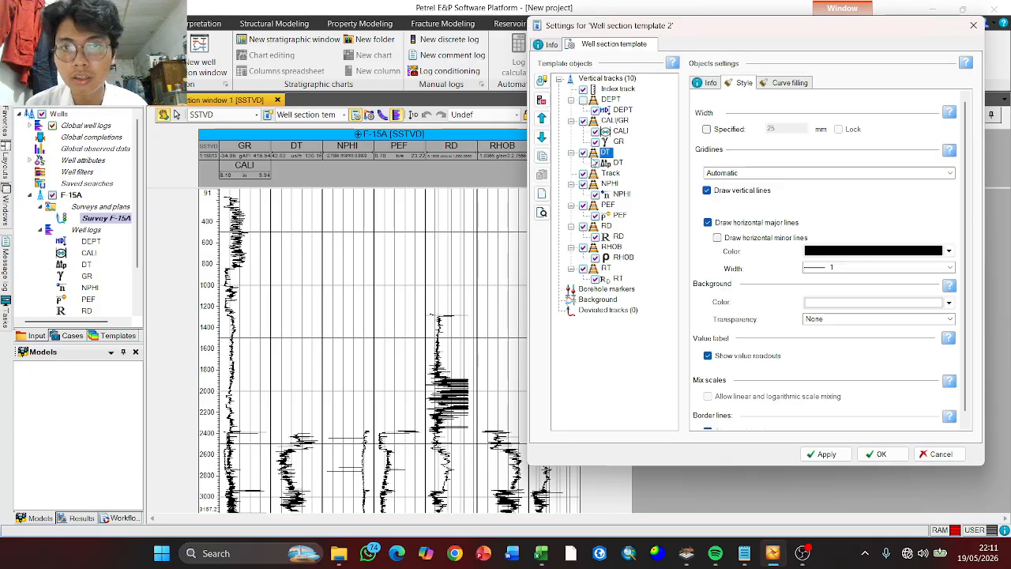
{"action": "left_click", "coordinate": [583, 173]}
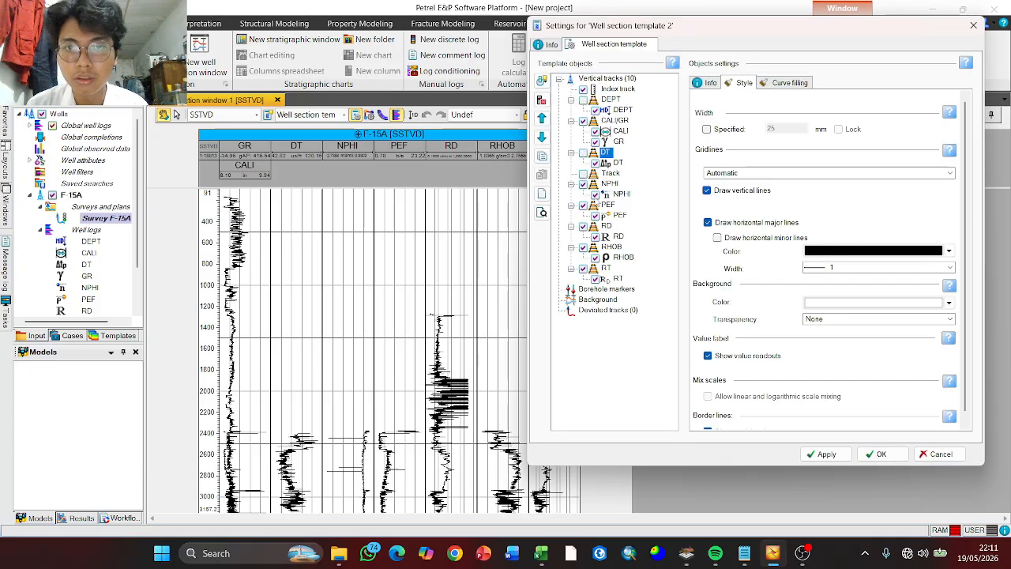
Move the PEF and RHOB logs into the NPHI track of the well section template
{"action": "left_click", "coordinate": [620, 215]}
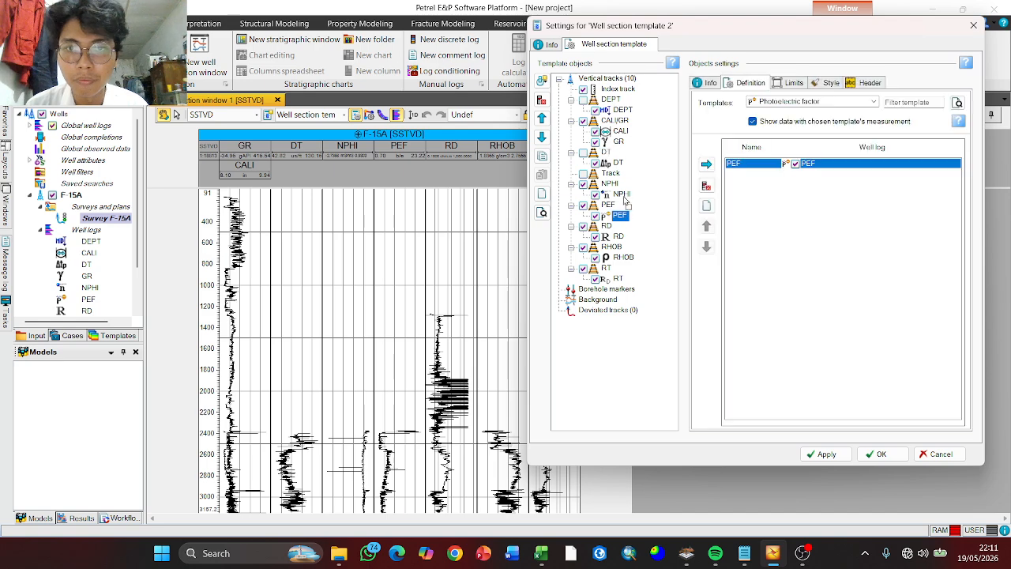
{"action": "left_click_drag", "start_coordinate": [622, 204], "coordinate": [610, 190]}
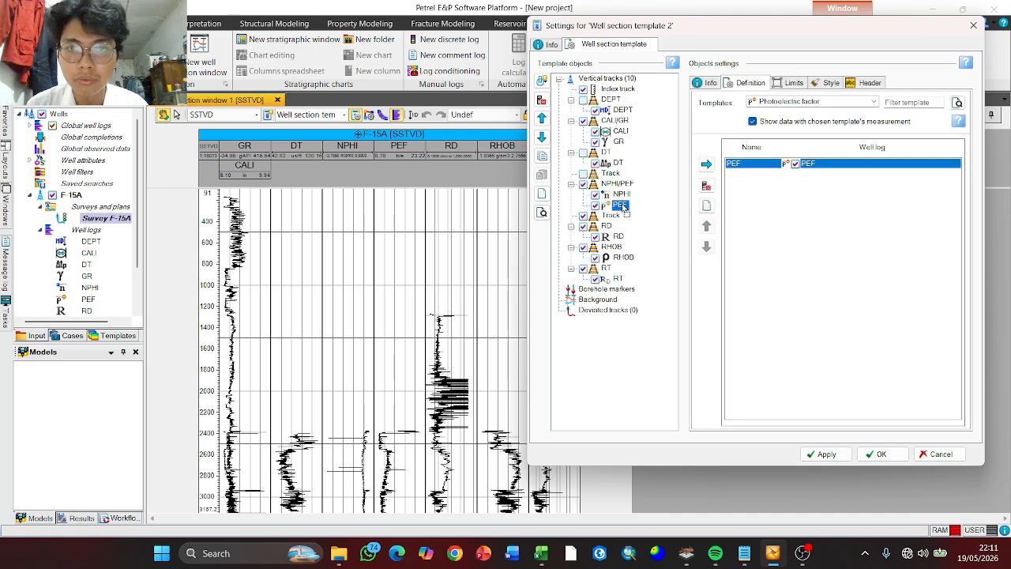
{"action": "left_click", "coordinate": [624, 257]}
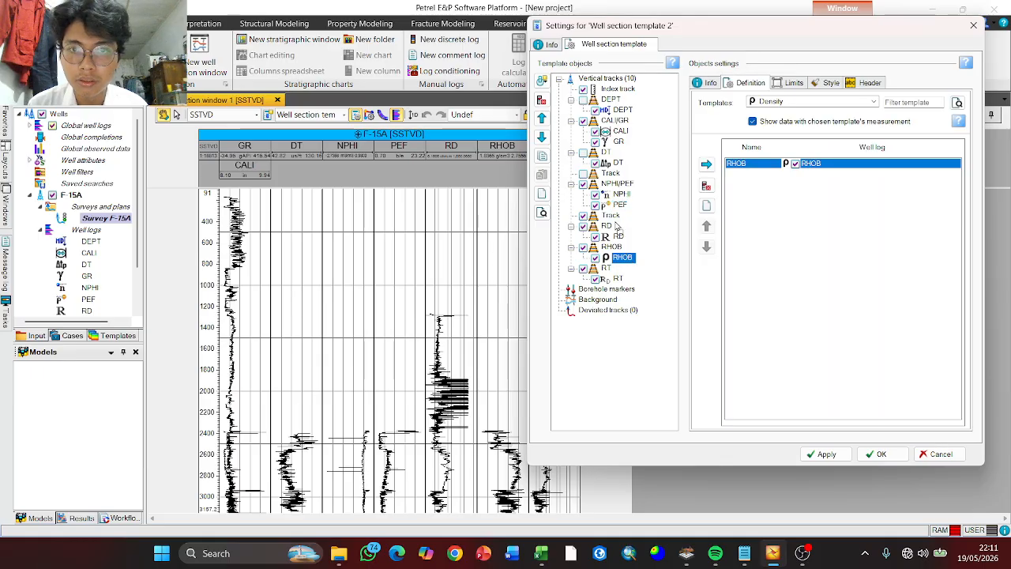
{"action": "left_click_drag", "start_coordinate": [616, 226], "coordinate": [620, 217]}
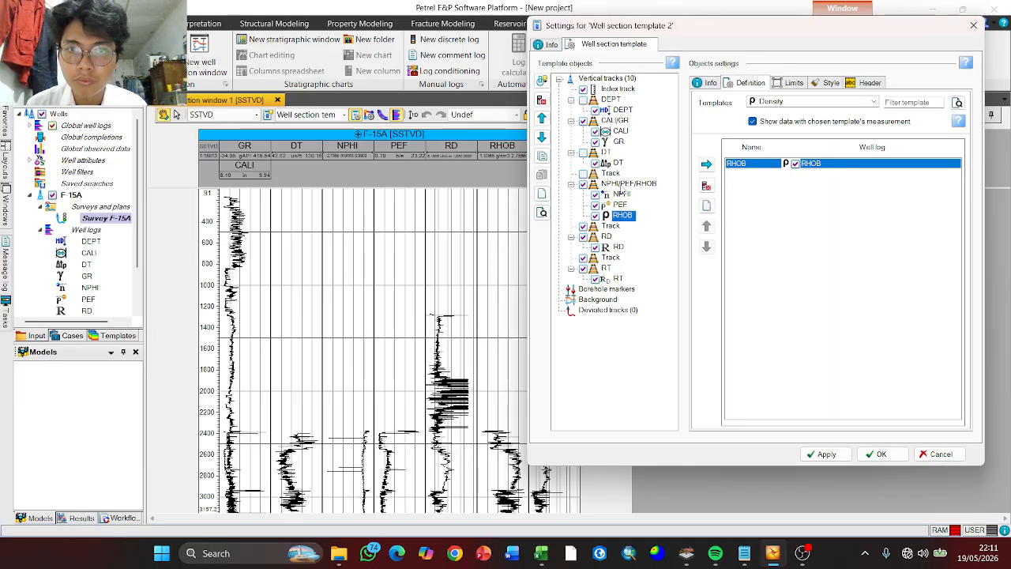
Move the RT log into the RD track of the well section template
{"action": "left_click", "coordinate": [623, 184]}
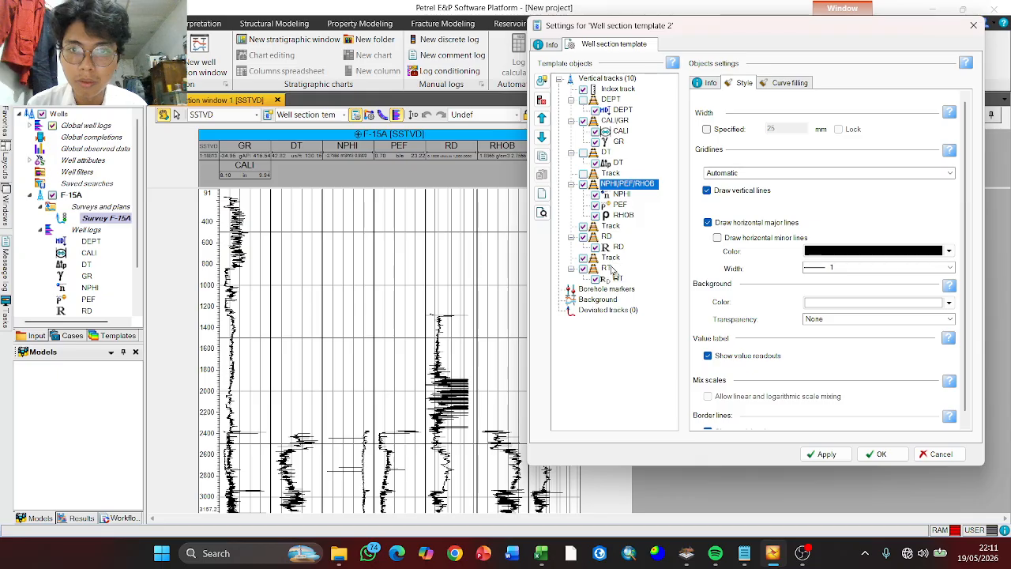
{"action": "mouse_move", "coordinate": [612, 268]}
{"action": "left_mouse_down"}
{"action": "mouse_move", "coordinate": [602, 276]}
{"action": "mouse_move", "coordinate": [621, 183]}
{"action": "mouse_move", "coordinate": [621, 285]}
{"action": "mouse_move", "coordinate": [612, 254]}
{"action": "left_mouse_up"}
{"action": "left_click", "coordinate": [614, 238]}
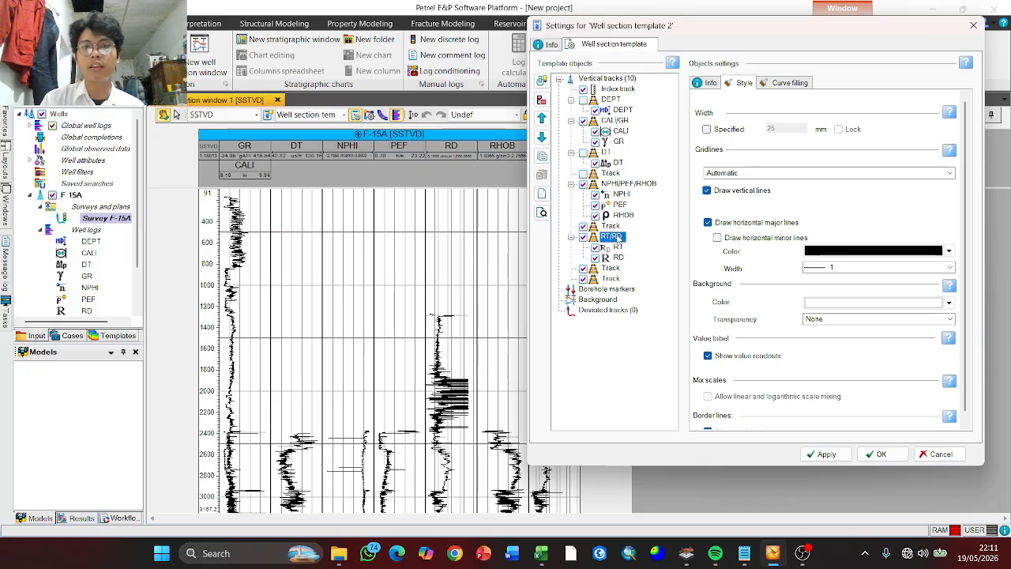
Place the RT/RD track above the NPHI/PEF/RHOB track, hide the remaining empty tracks and apply the changes
{"action": "left_click_drag", "start_coordinate": [616, 186], "coordinate": [615, 181]}
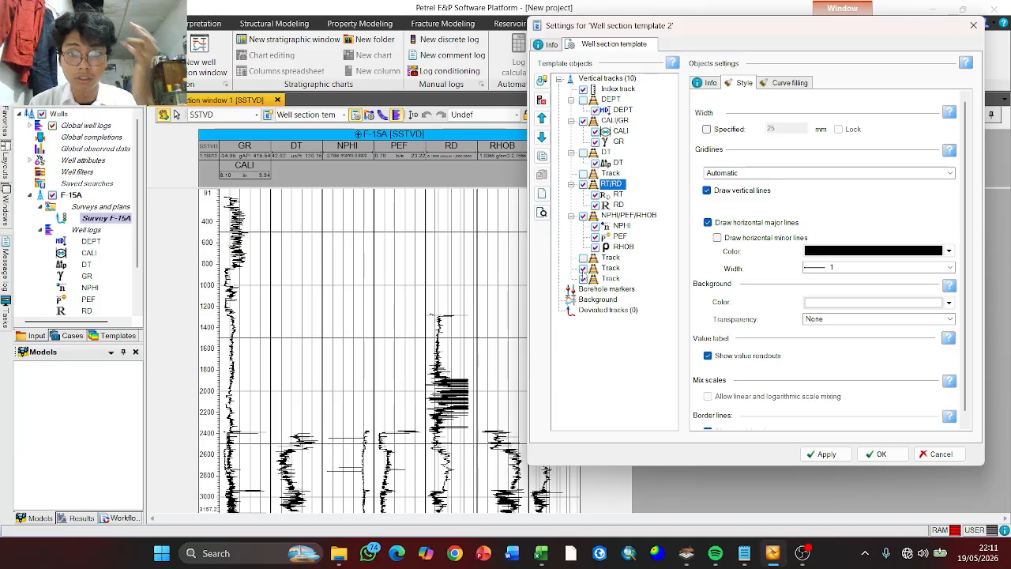
{"action": "left_click", "coordinate": [823, 454]}
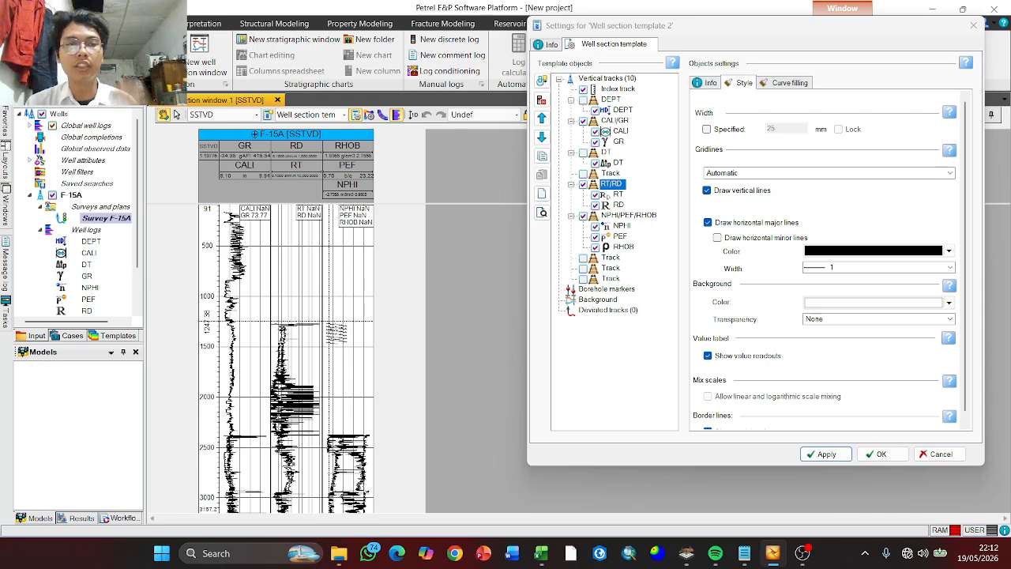
{"action": "scroll", "coordinate": [304, 351], "scroll_direction": "down", "scroll_amount": 2}
{"action": "scroll", "coordinate": [303, 348], "scroll_direction": "up", "scroll_amount": 1}
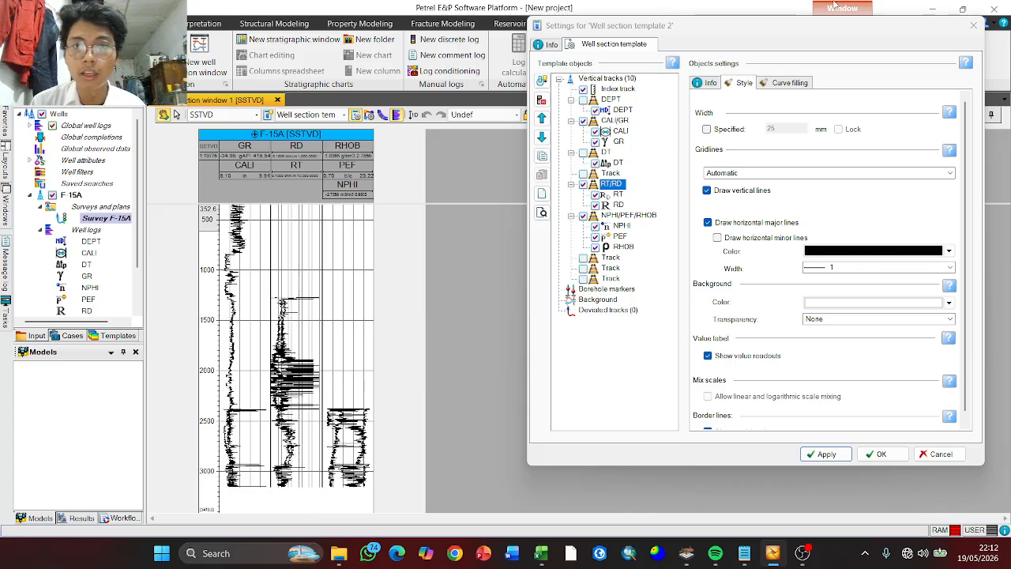
Set the GR log's line colour to a selected colour, bright green
{"action": "left_click", "coordinate": [620, 141]}
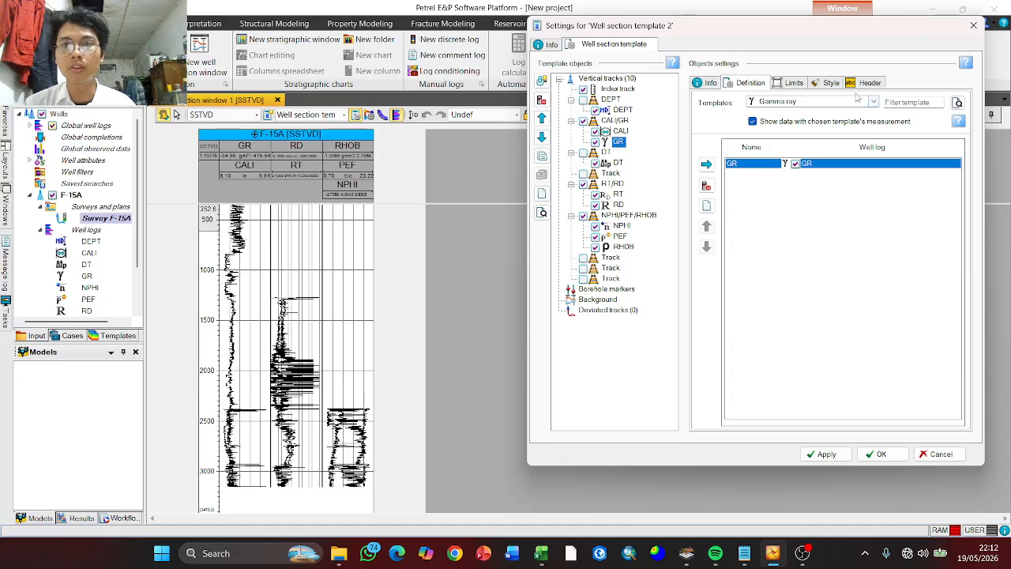
{"action": "left_click", "coordinate": [829, 83]}
{"action": "left_click", "coordinate": [853, 117]}
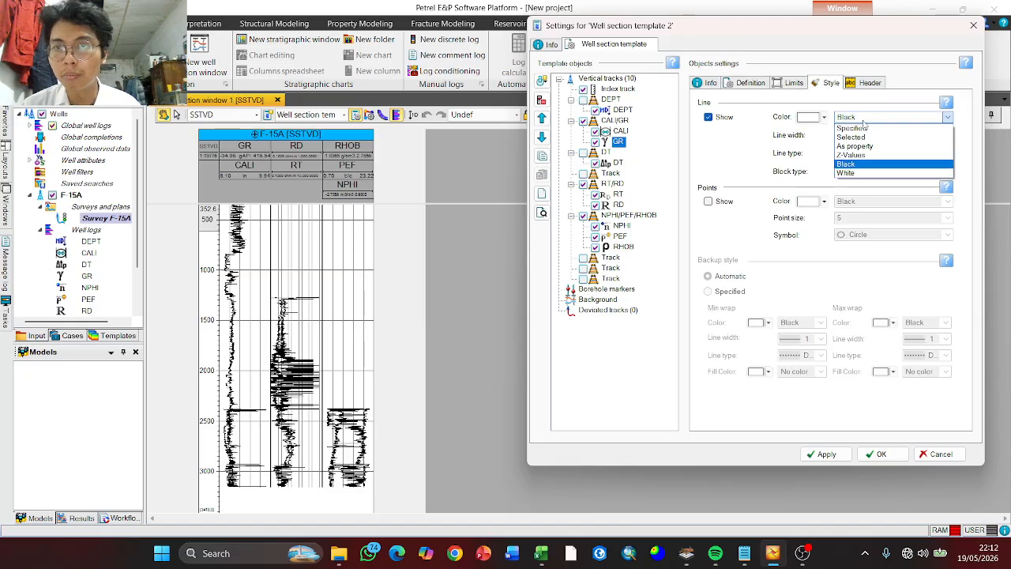
{"action": "left_click", "coordinate": [868, 141]}
{"action": "left_click", "coordinate": [824, 118]}
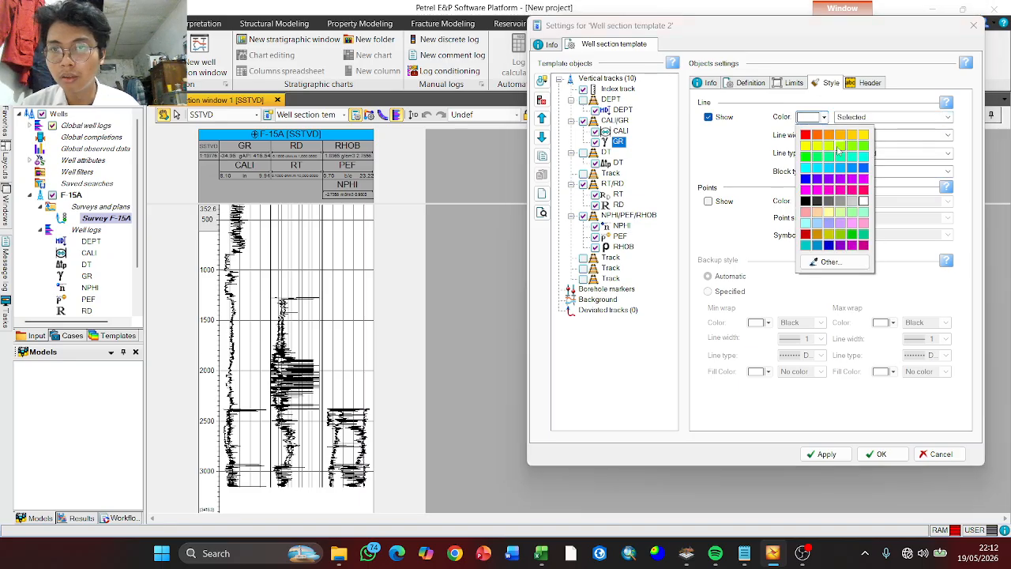
{"action": "left_click", "coordinate": [806, 157]}
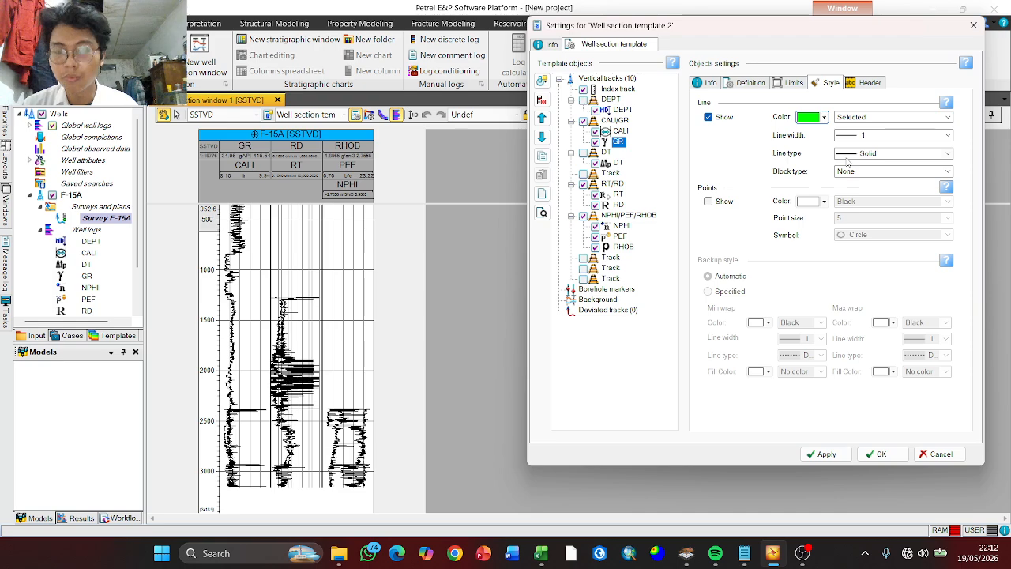
Enable the GR log's limits with a minimum of 0 and a maximum of 150, and apply the changes
{"action": "left_click", "coordinate": [793, 84]}
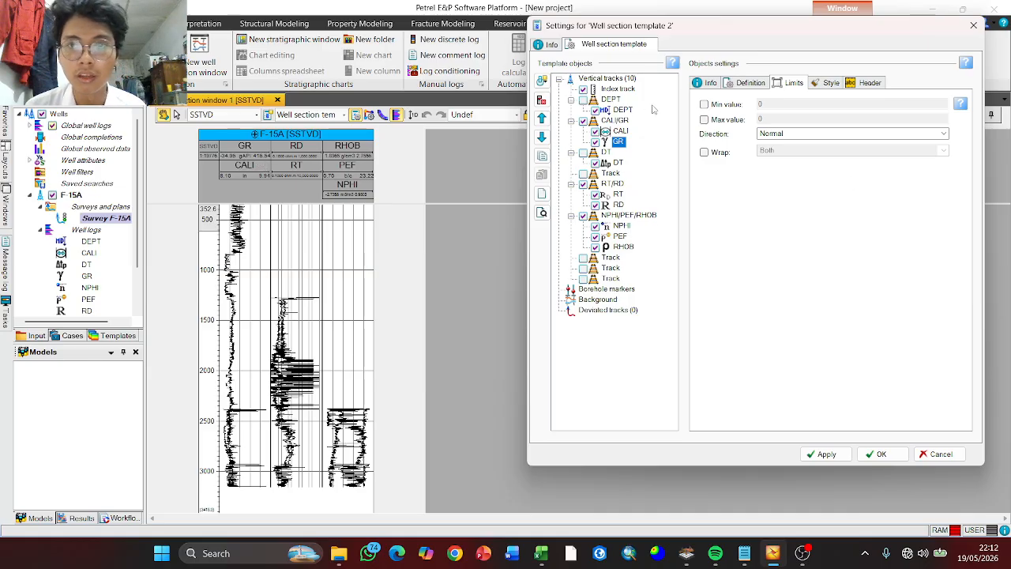
{"action": "left_click", "coordinate": [704, 104]}
{"action": "left_click", "coordinate": [704, 120]}
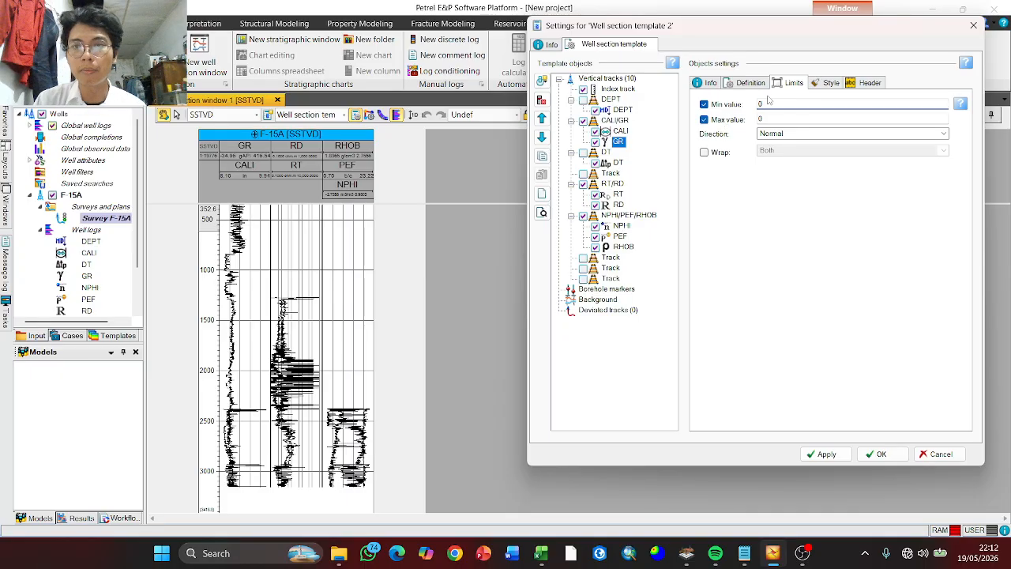
{"action": "left_click", "coordinate": [798, 118]}
{"action": "type", "text": "150"}
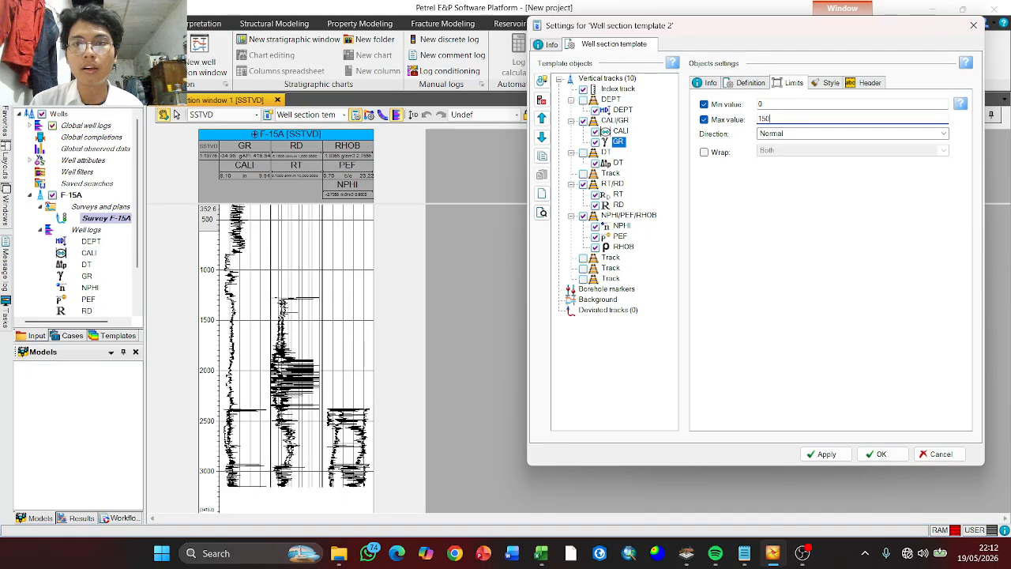
{"action": "left_click", "coordinate": [824, 456]}
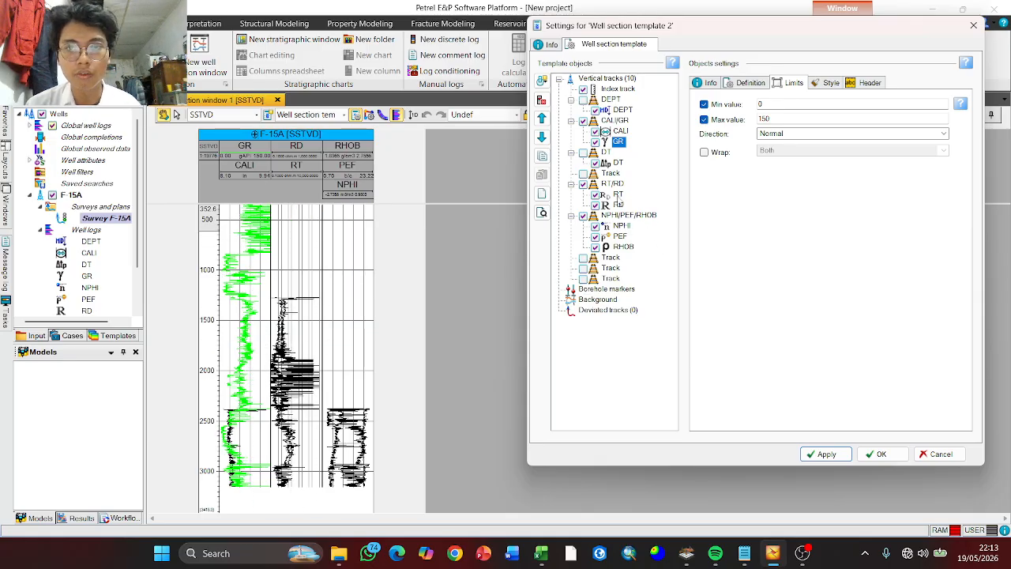
Set the RT log's line colour to a selected colour, magenta
{"action": "left_click", "coordinate": [618, 194]}
{"action": "left_click", "coordinate": [827, 83]}
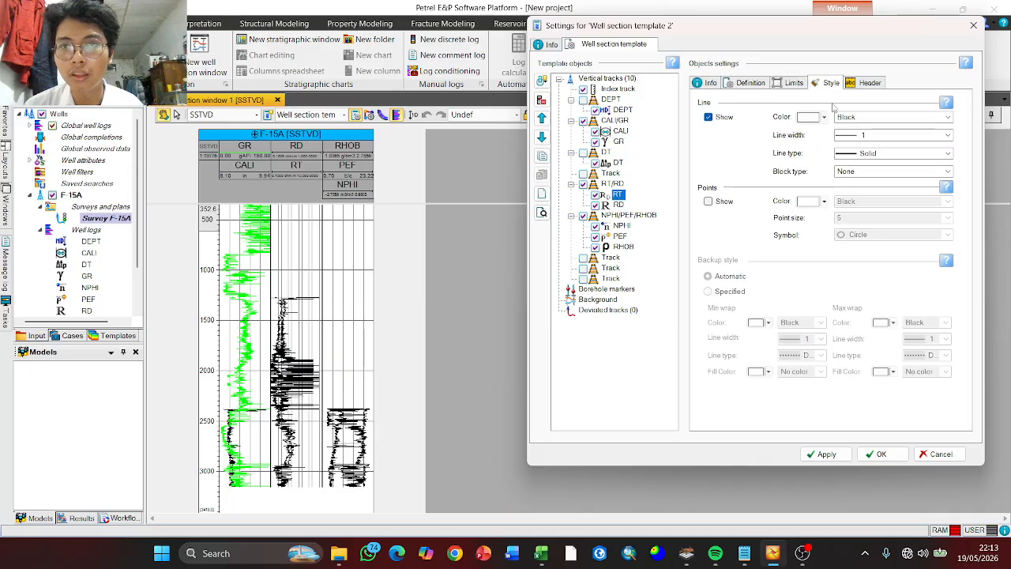
{"action": "left_click", "coordinate": [853, 118]}
{"action": "left_click", "coordinate": [858, 138]}
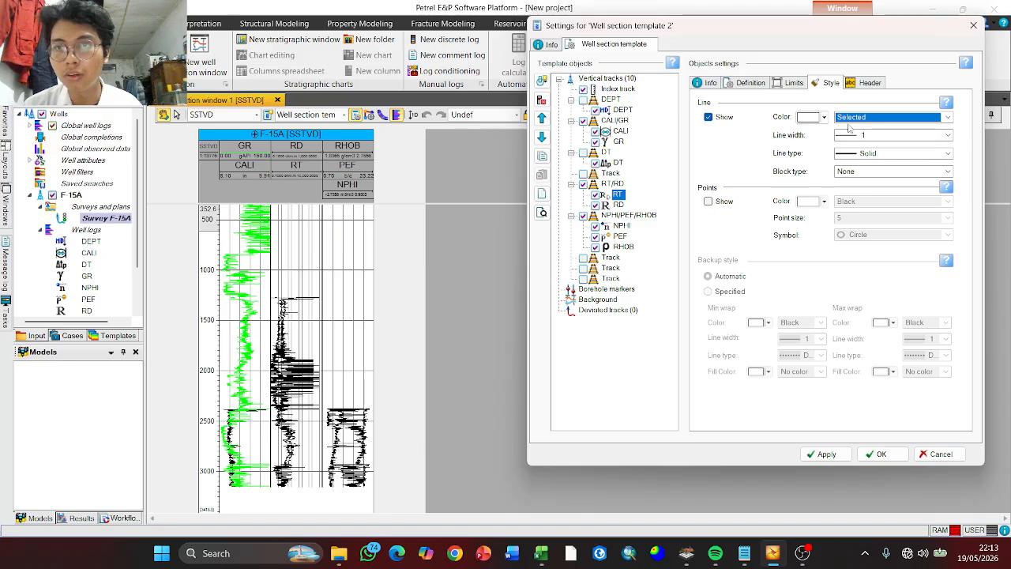
{"action": "left_click", "coordinate": [818, 117]}
{"action": "left_click", "coordinate": [865, 180]}
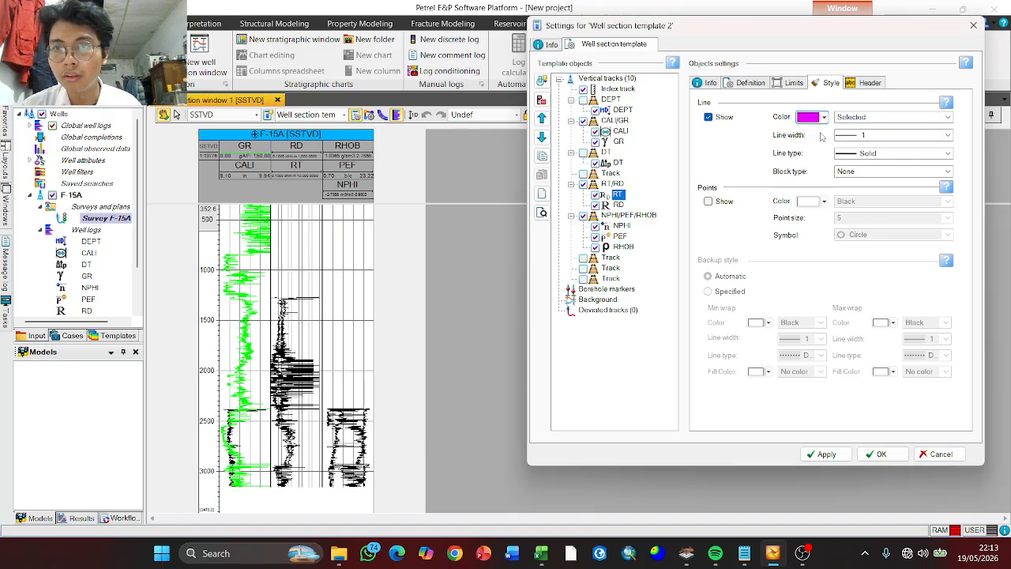
Give the RD log a selected magenta line colour and apply the changes
{"action": "left_click", "coordinate": [619, 205]}
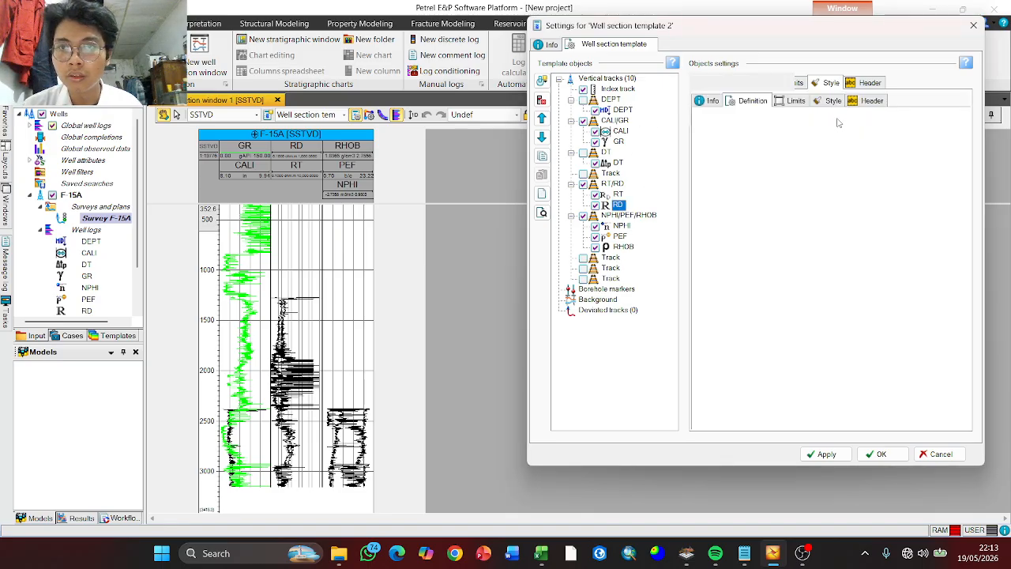
{"action": "left_click", "coordinate": [851, 117]}
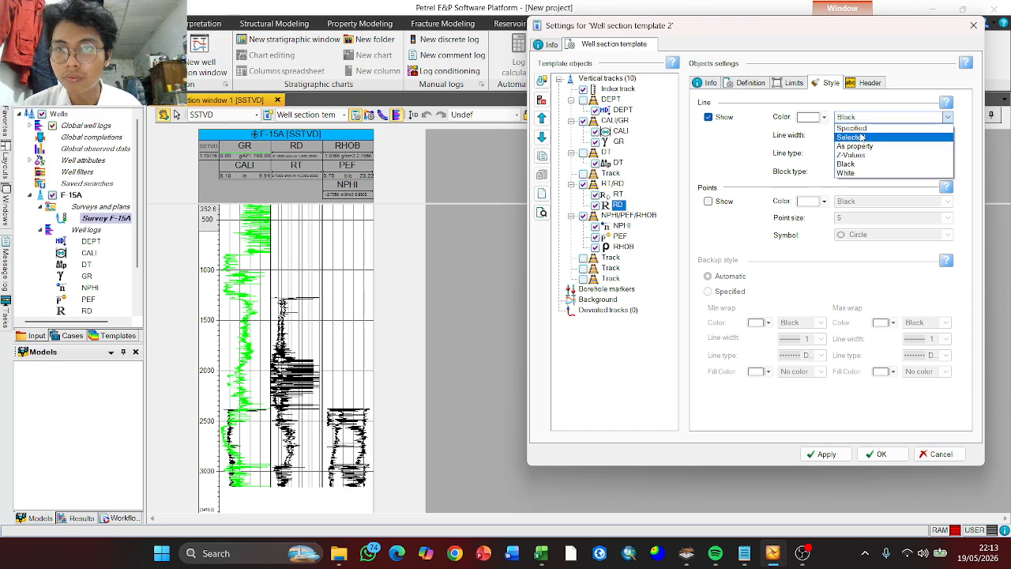
{"action": "left_click", "coordinate": [858, 138]}
{"action": "left_click", "coordinate": [817, 117]}
{"action": "left_click", "coordinate": [864, 179]}
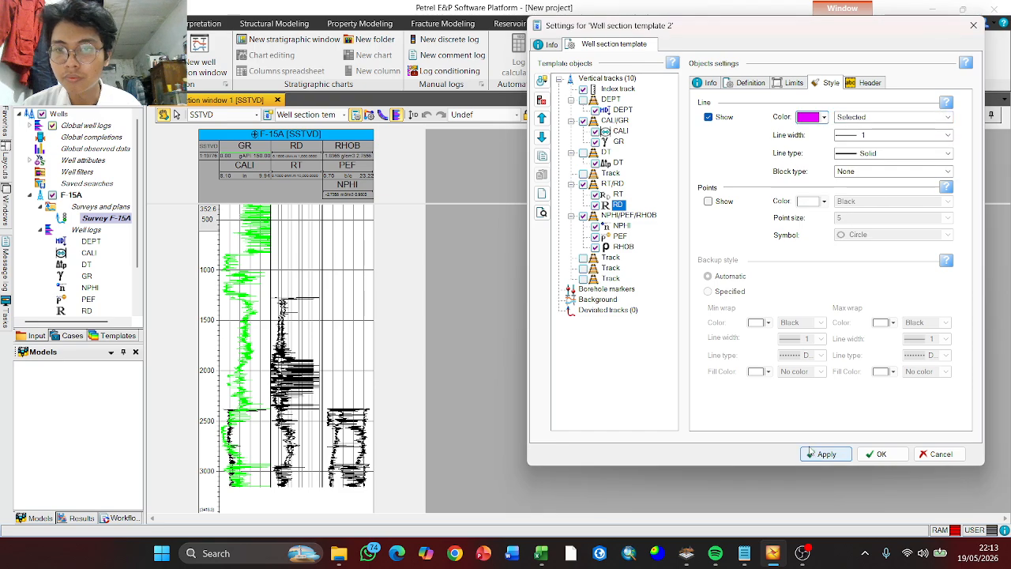
{"action": "left_click", "coordinate": [820, 454]}
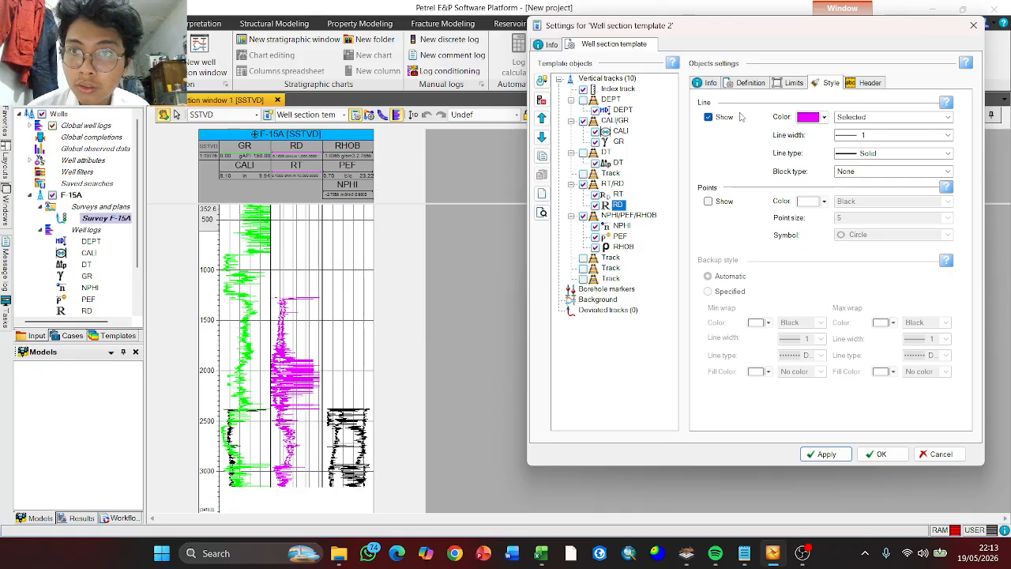
Enable the RT log's limits with a minimum of 0.2 and a maximum of 2000, and apply the changes
{"action": "left_click", "coordinate": [786, 84]}
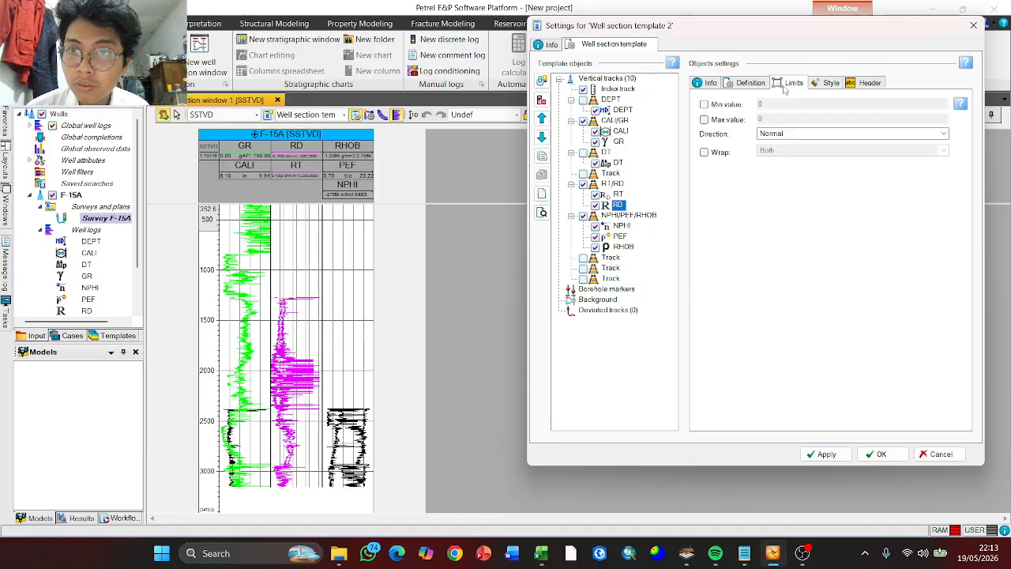
{"action": "left_click", "coordinate": [617, 195]}
{"action": "left_click", "coordinate": [789, 84]}
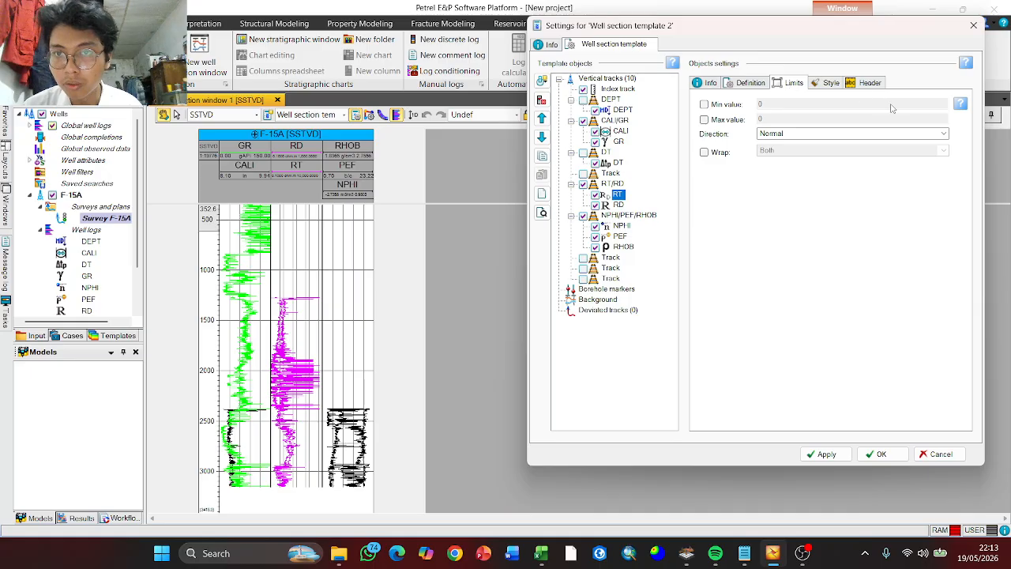
{"action": "left_click", "coordinate": [734, 120]}
{"action": "left_click", "coordinate": [727, 106]}
{"action": "double_click", "coordinate": [774, 118]}
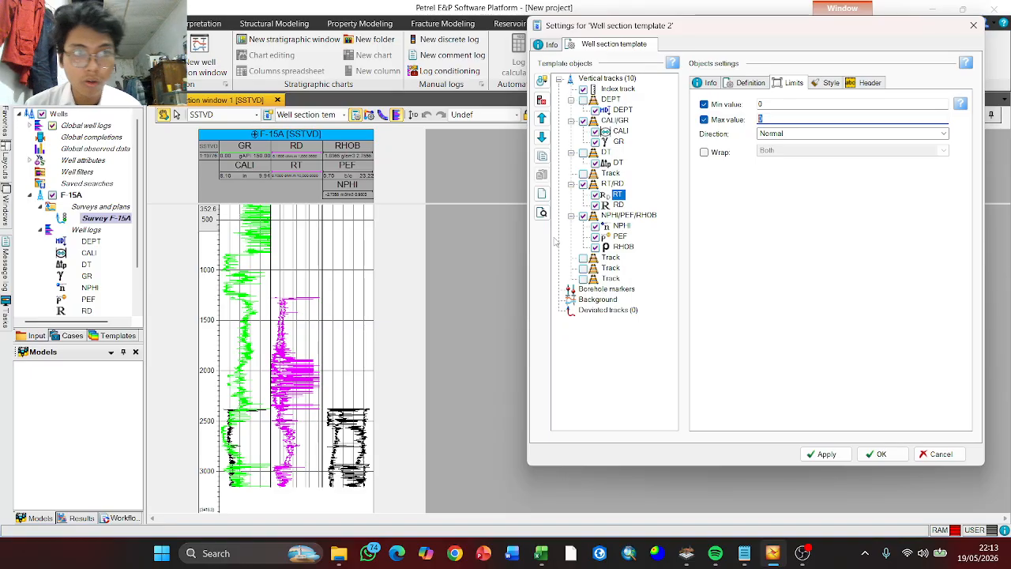
{"action": "double_click", "coordinate": [798, 103]}
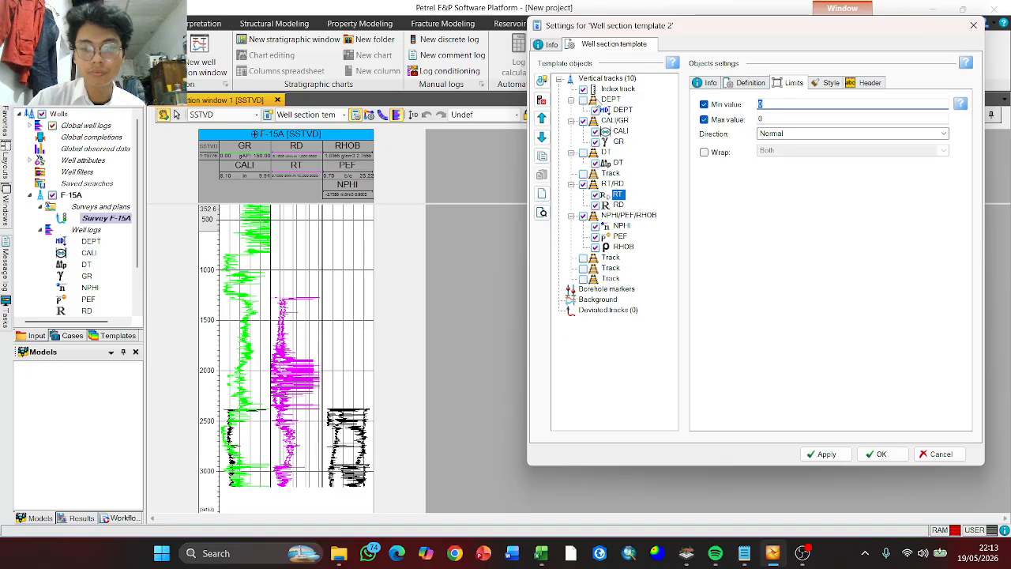
{"action": "double_click", "coordinate": [765, 118]}
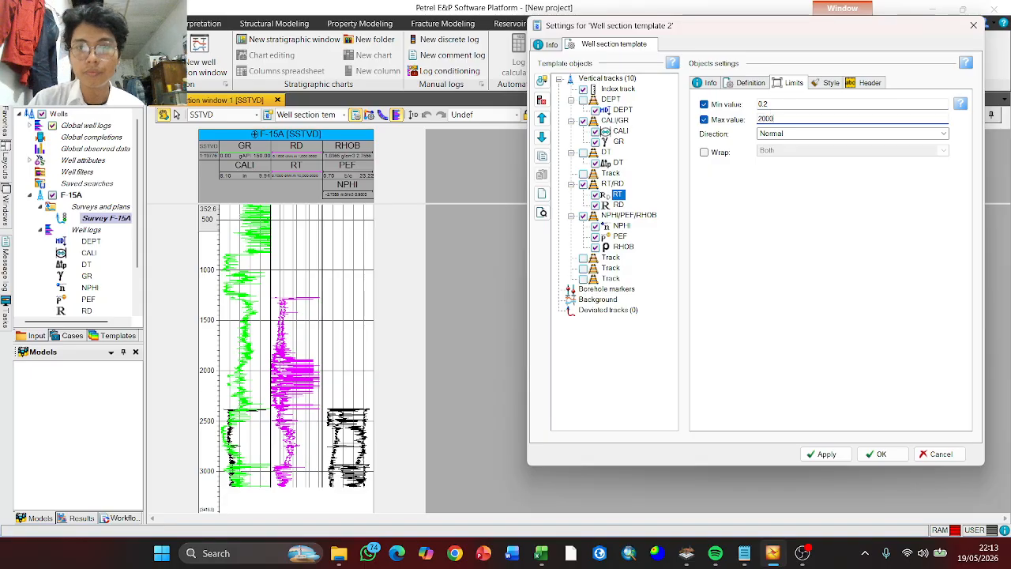
{"action": "left_click", "coordinate": [826, 454]}
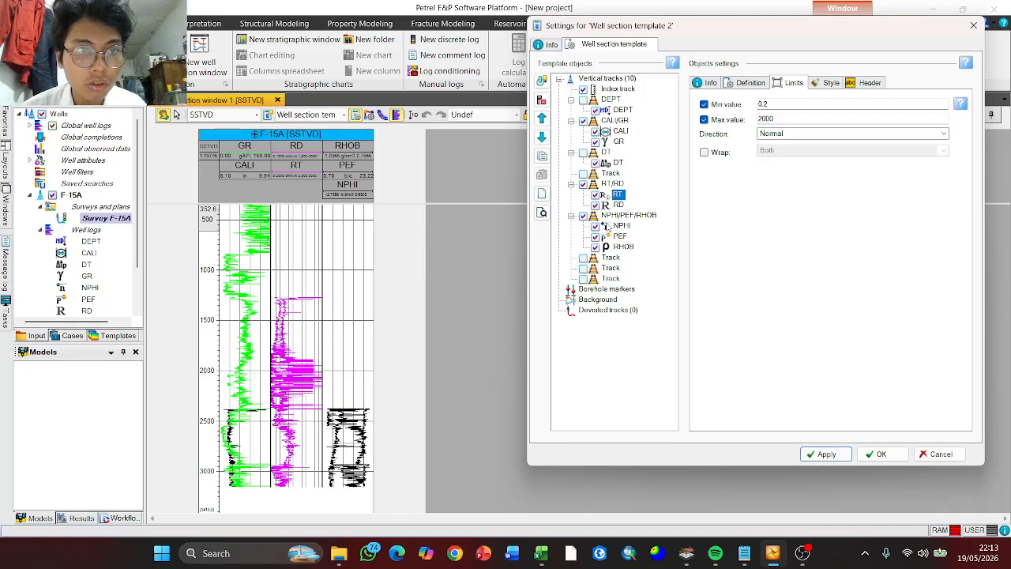
Set the NPHI log's line colour to a selected colour, blue
{"action": "left_click", "coordinate": [621, 226]}
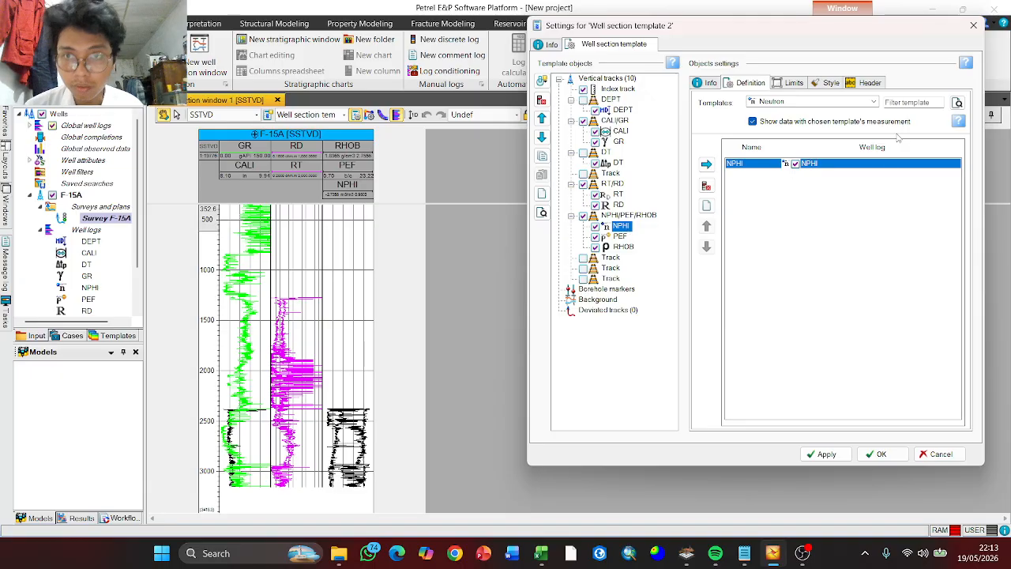
{"action": "left_click", "coordinate": [837, 84]}
{"action": "left_click", "coordinate": [855, 118]}
{"action": "left_click", "coordinate": [856, 137]}
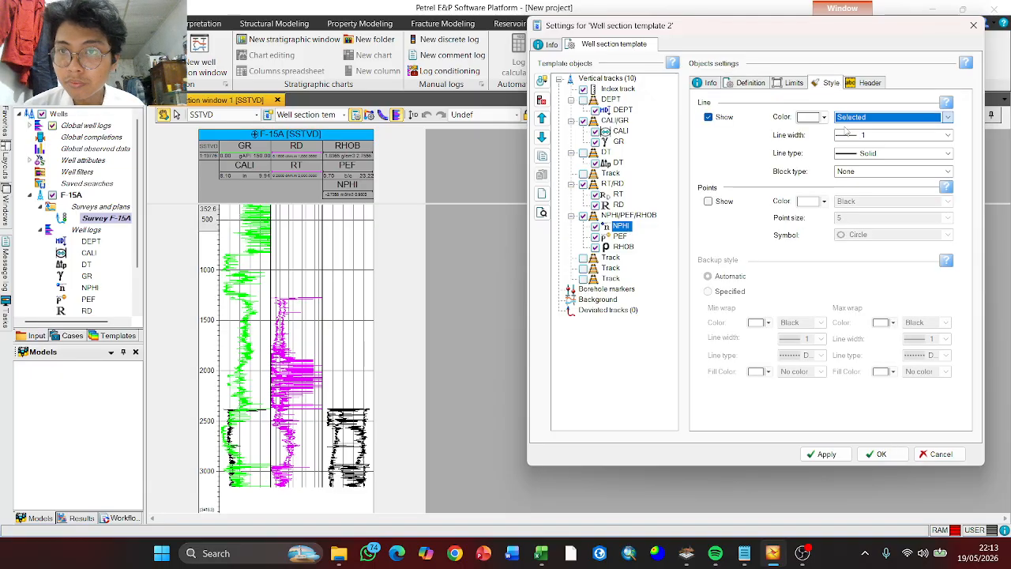
{"action": "left_click", "coordinate": [824, 118]}
{"action": "left_click", "coordinate": [807, 179]}
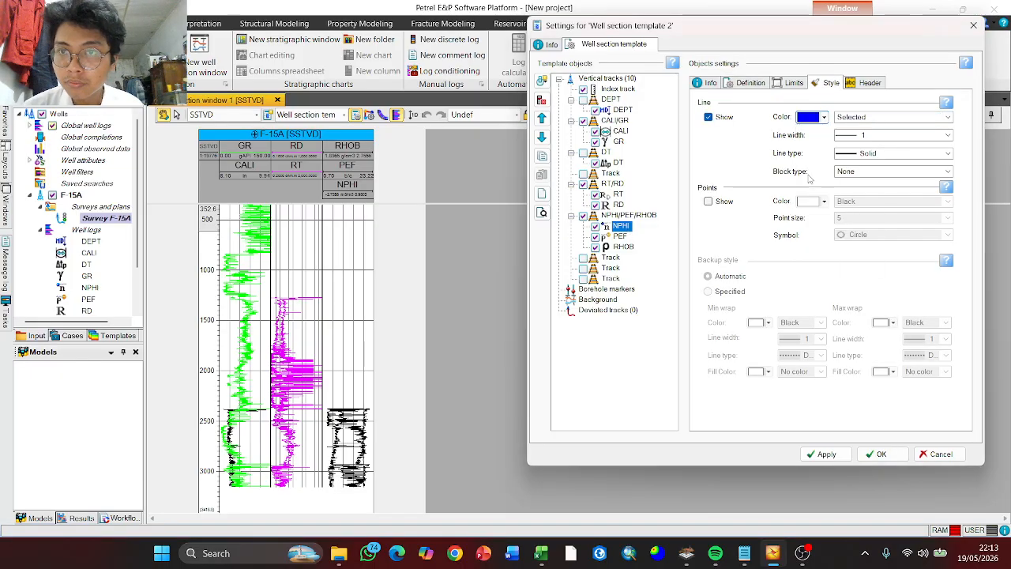
Enable the NPHI log's limits with a minimum of -0.15 and a maximum of 0.45
{"action": "left_click", "coordinate": [787, 87]}
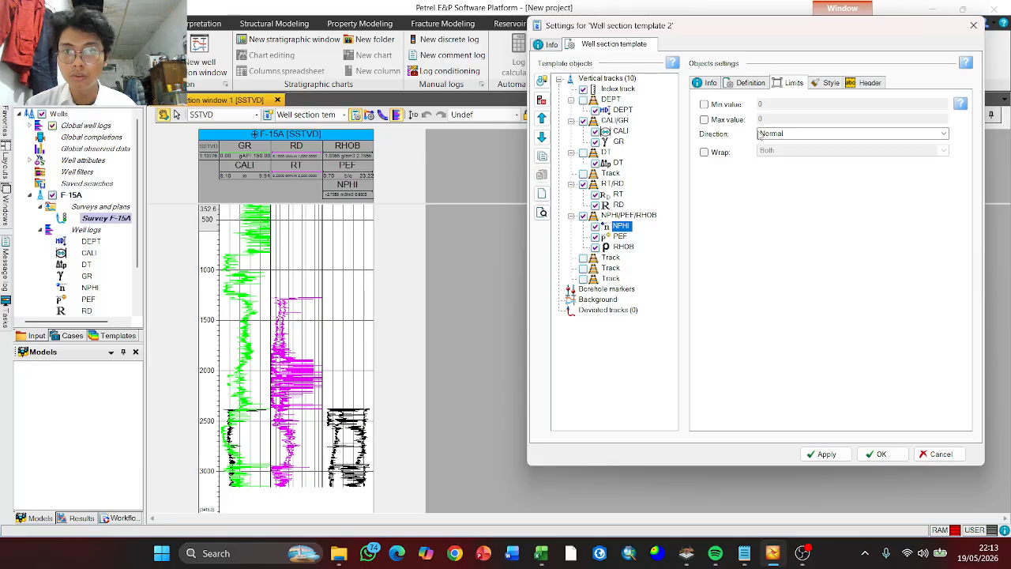
{"action": "left_click", "coordinate": [720, 105]}
{"action": "left_click", "coordinate": [721, 120]}
{"action": "left_click_drag", "start_coordinate": [785, 105], "coordinate": [740, 110]}
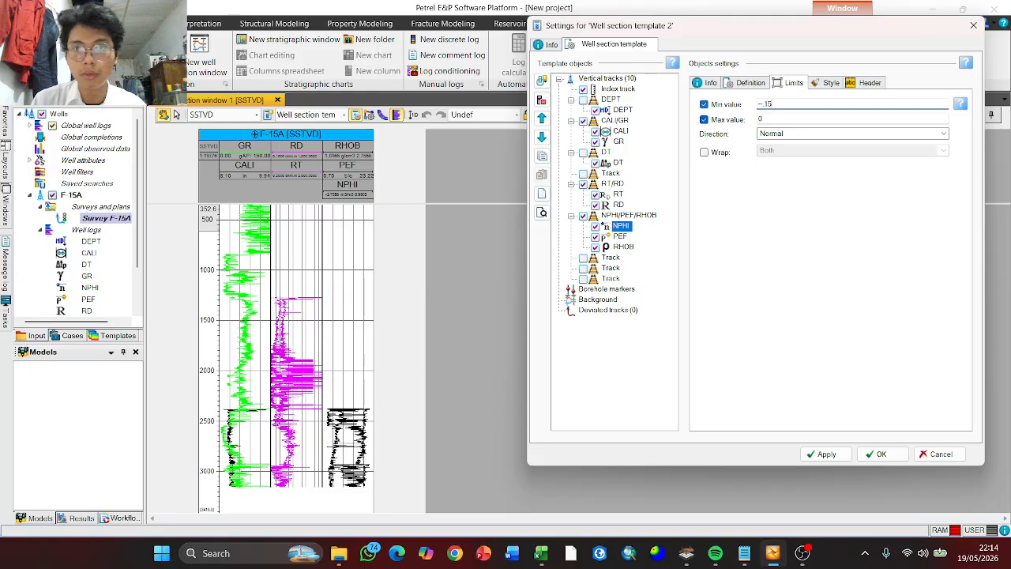
{"action": "type", "text": "-15"}
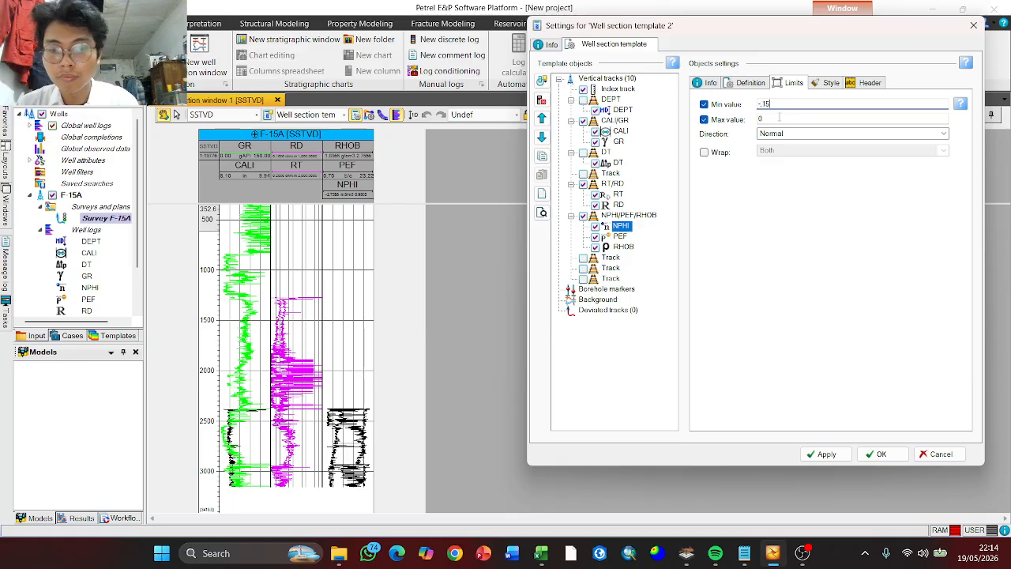
{"action": "type", "text": "0"}
{"action": "key", "text": "Tab"}
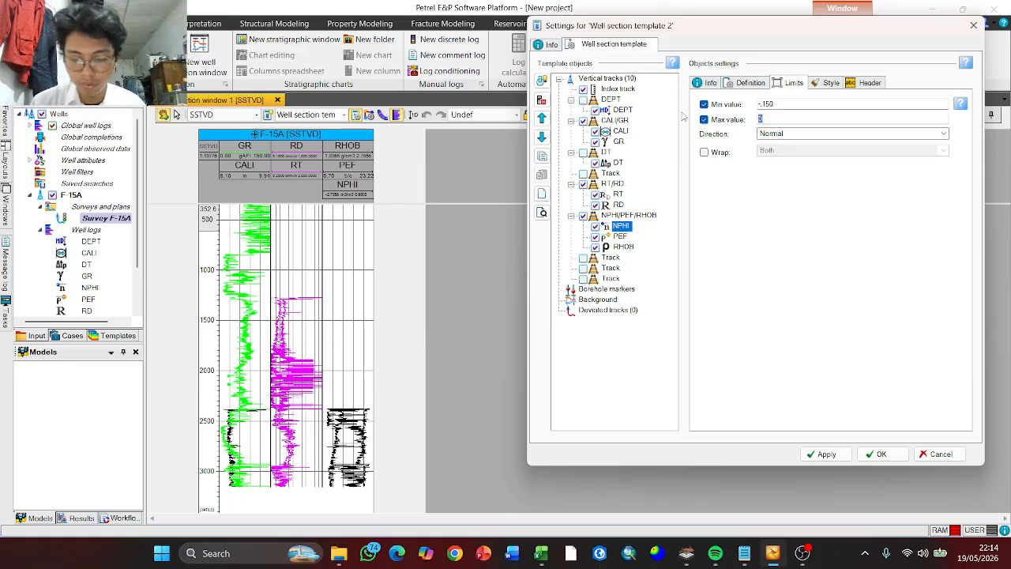
{"action": "left_click", "coordinate": [776, 111]}
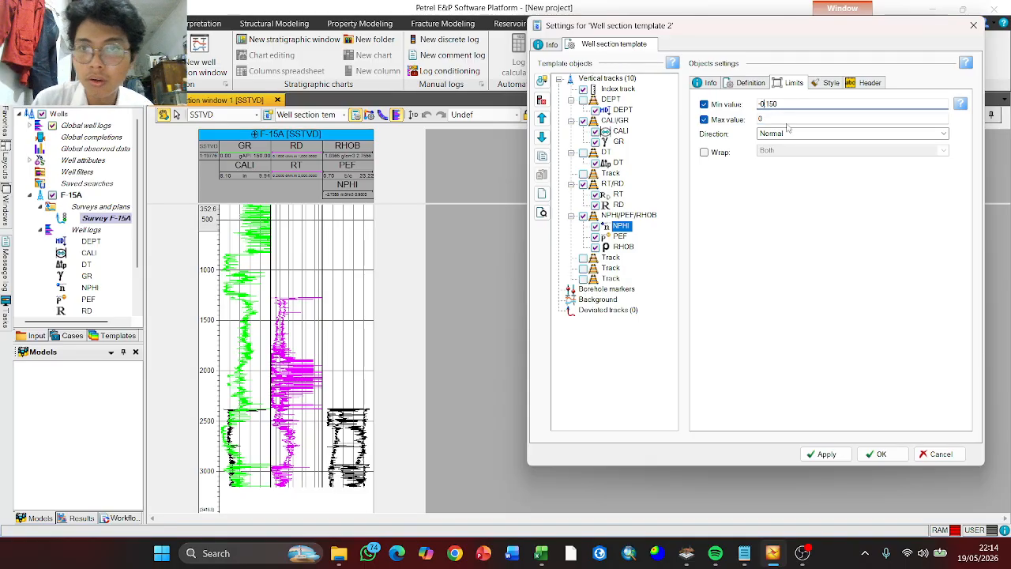
{"action": "left_click", "coordinate": [785, 120]}
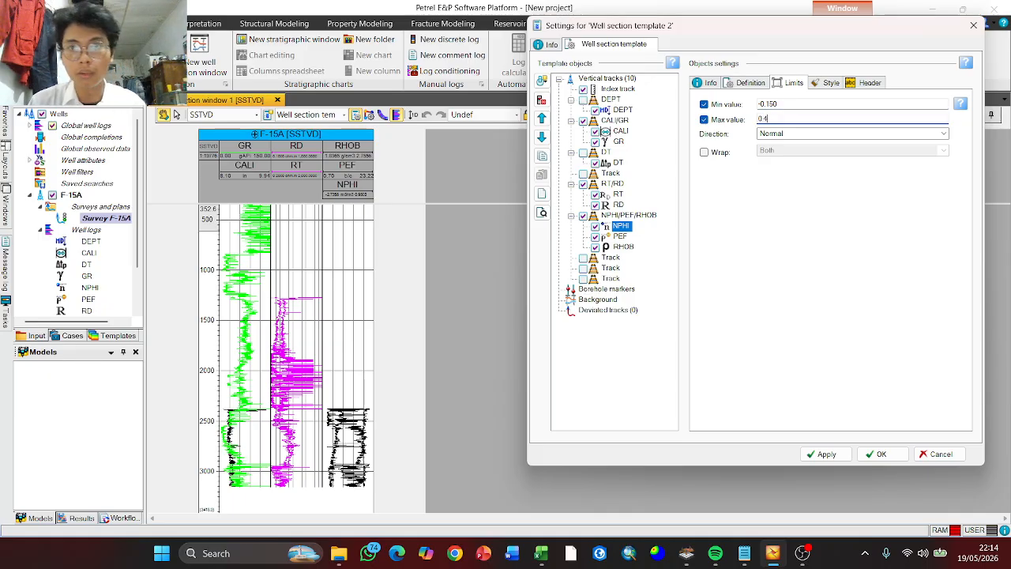
Set the NPHI log's scale direction to Reverse and apply the changes
{"action": "left_click", "coordinate": [903, 134]}
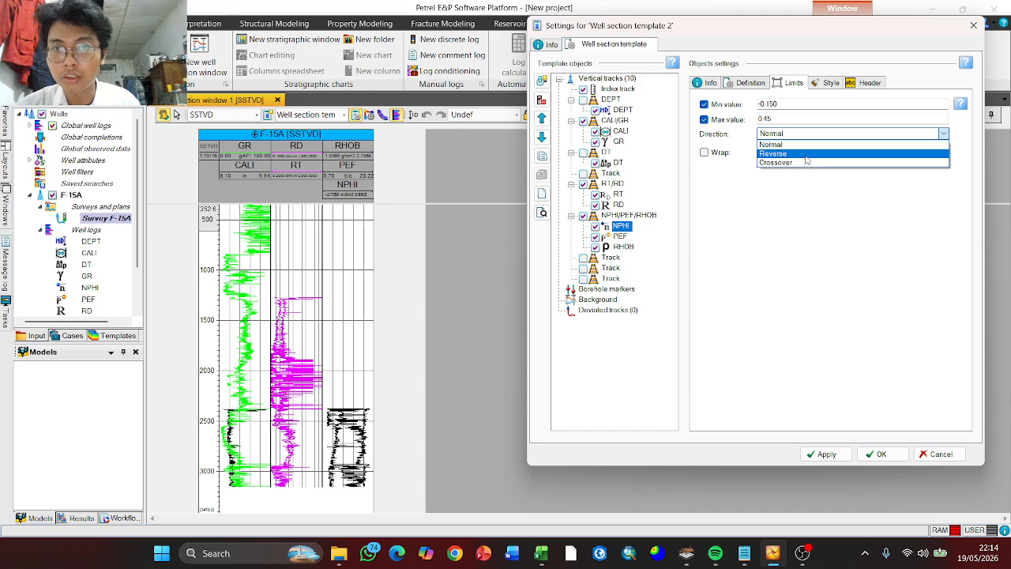
{"action": "left_click", "coordinate": [806, 159]}
{"action": "left_click", "coordinate": [825, 455]}
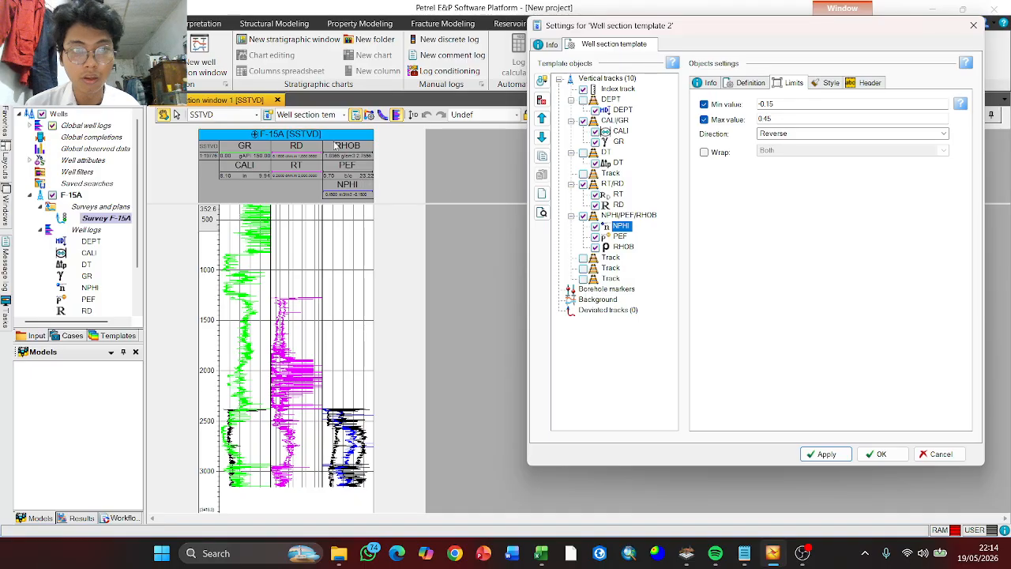
Set the RHOB log's line colour to a selected colour, red
{"action": "left_click", "coordinate": [616, 248]}
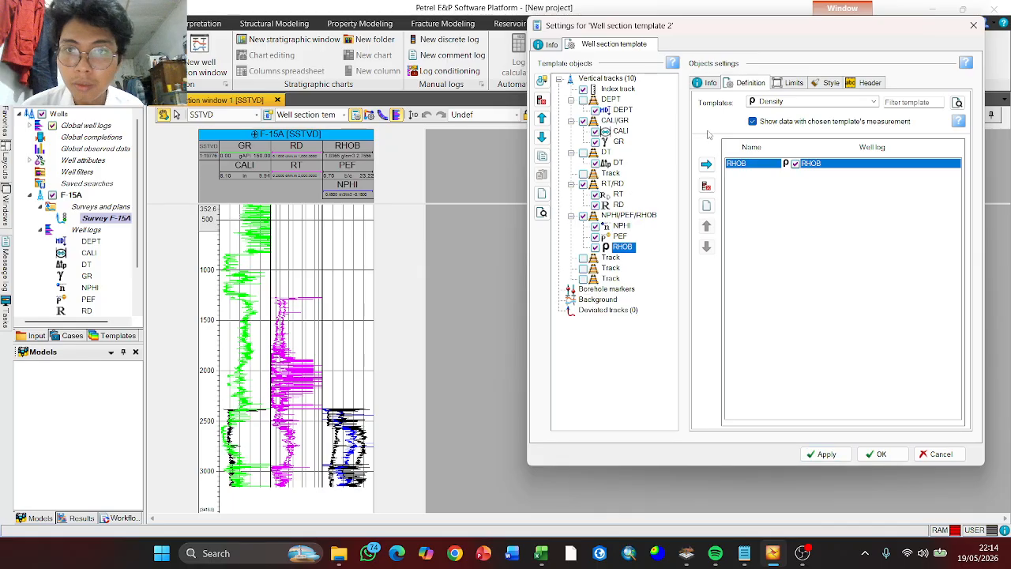
{"action": "left_click", "coordinate": [789, 84]}
{"action": "left_click", "coordinate": [830, 83]}
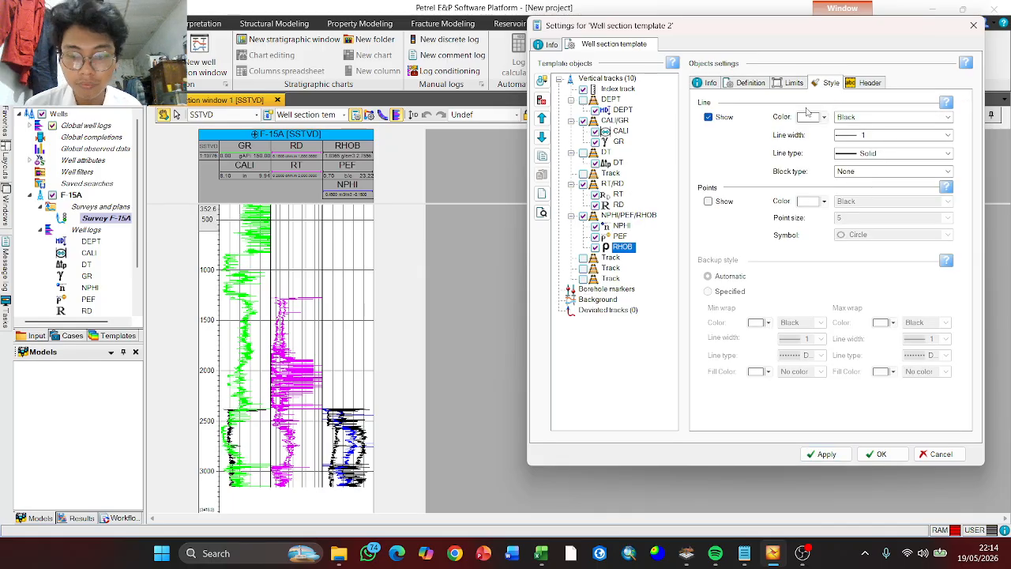
{"action": "left_click", "coordinate": [853, 117]}
{"action": "left_click", "coordinate": [860, 146]}
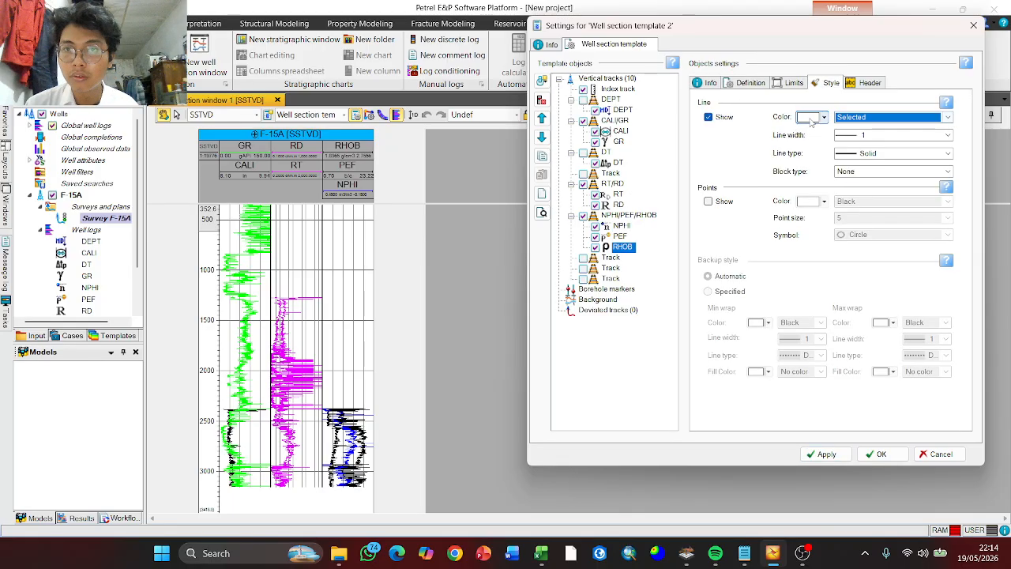
{"action": "left_click", "coordinate": [823, 117]}
{"action": "left_click", "coordinate": [805, 135]}
Enable the RHOB log's limits with a minimum of 1.95 and a maximum of 2.95, and apply the changes
{"action": "left_click", "coordinate": [791, 84]}
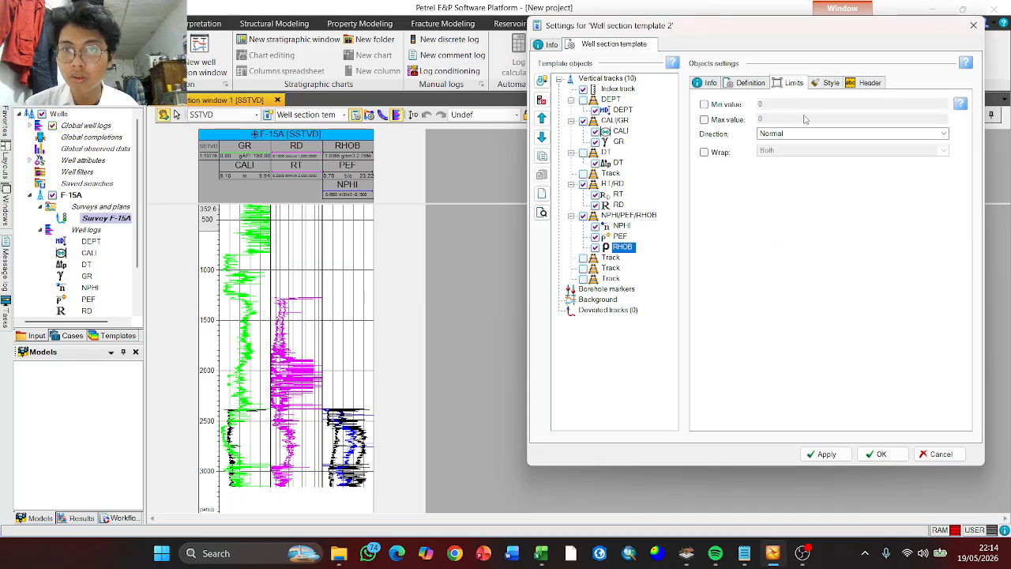
{"action": "left_click_drag", "start_coordinate": [776, 105], "coordinate": [583, 117]}
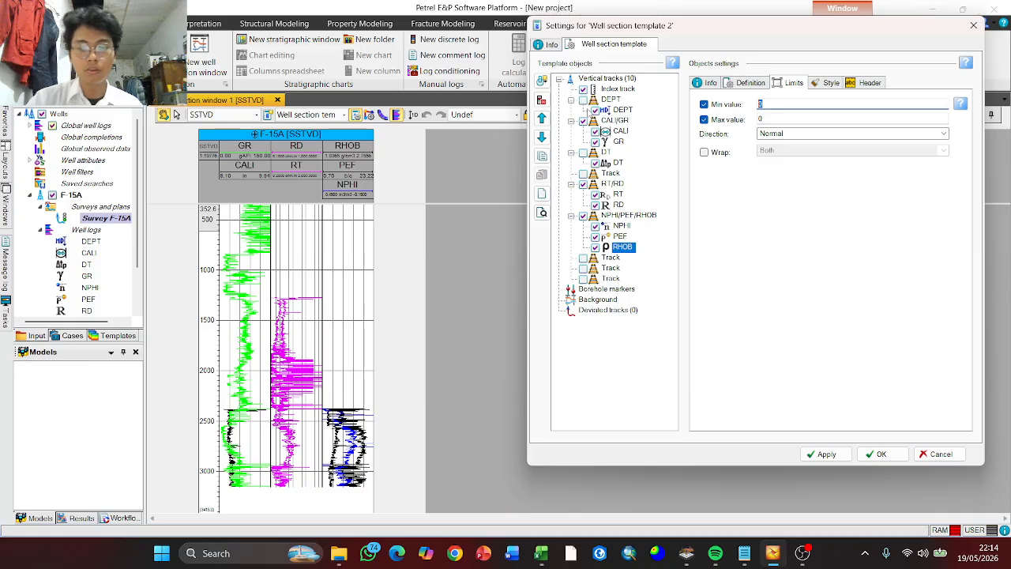
{"action": "type", "text": "1.95"}
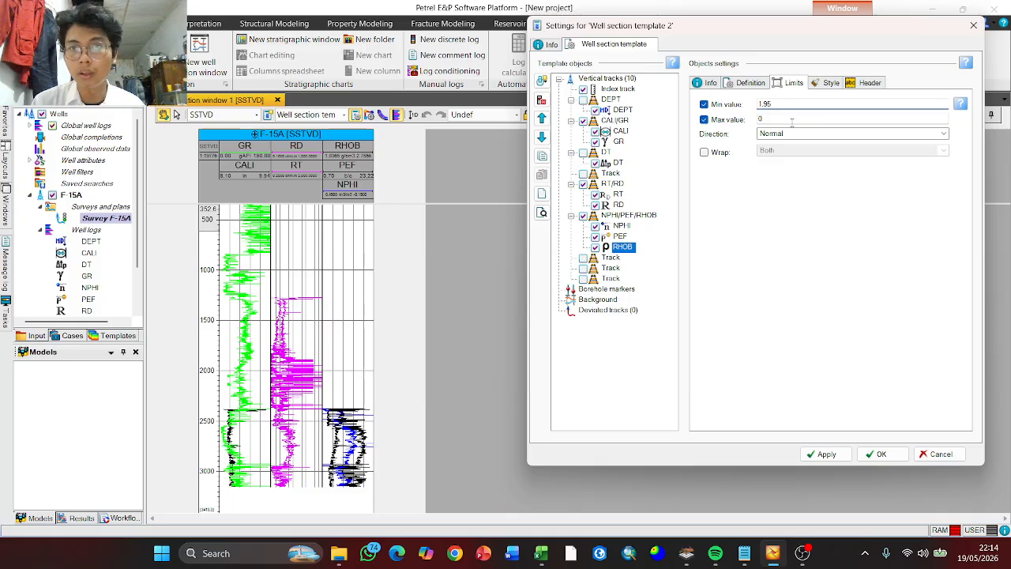
{"action": "key", "text": "Tab"}
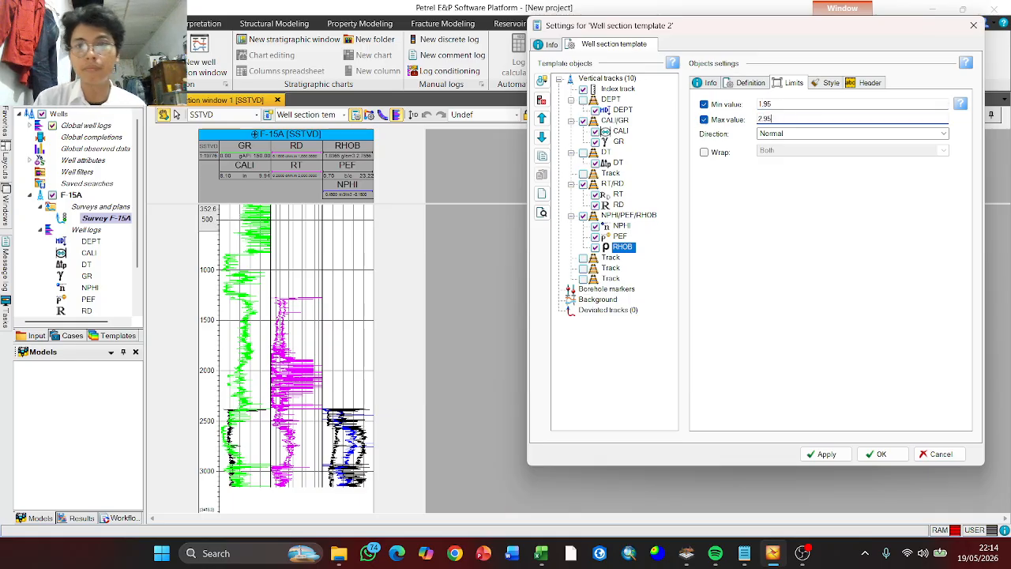
{"action": "type", "text": "2.95"}
{"action": "left_click", "coordinate": [821, 454]}
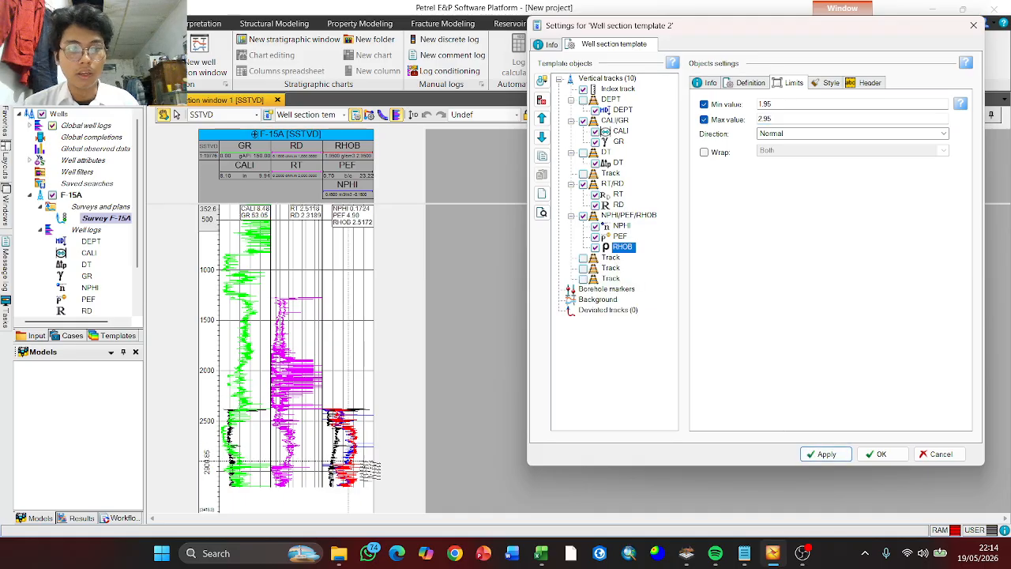
Add a curve colour fill to the combined NPHI/PEF/RHOB track
{"action": "left_click", "coordinate": [628, 216]}
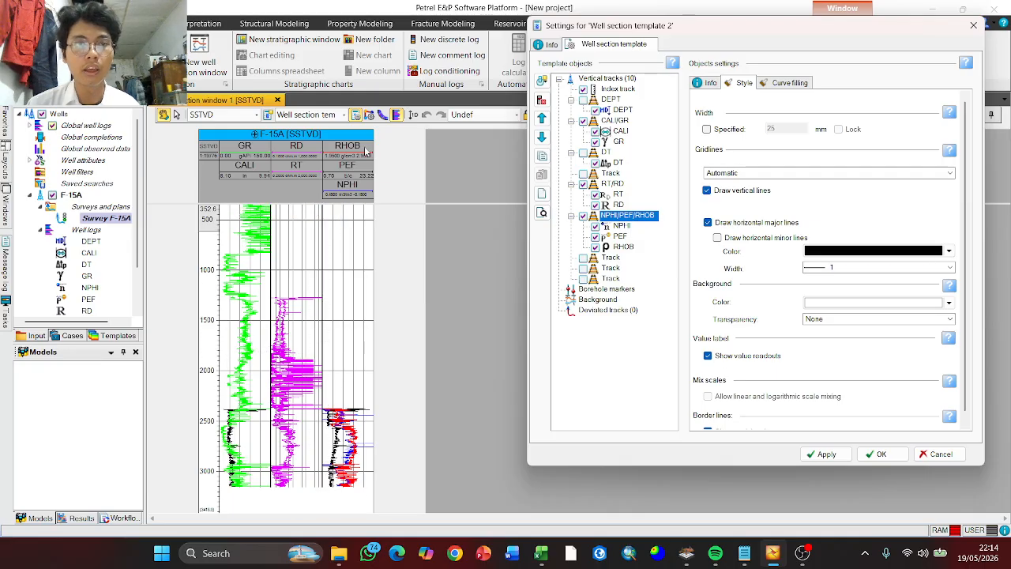
{"action": "left_click", "coordinate": [787, 83]}
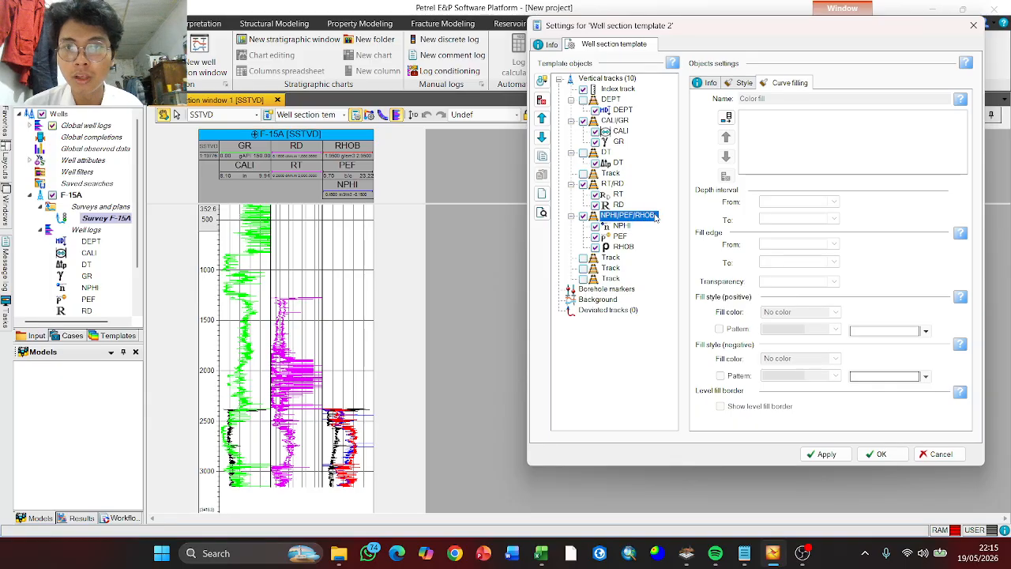
{"action": "left_click", "coordinate": [727, 118]}
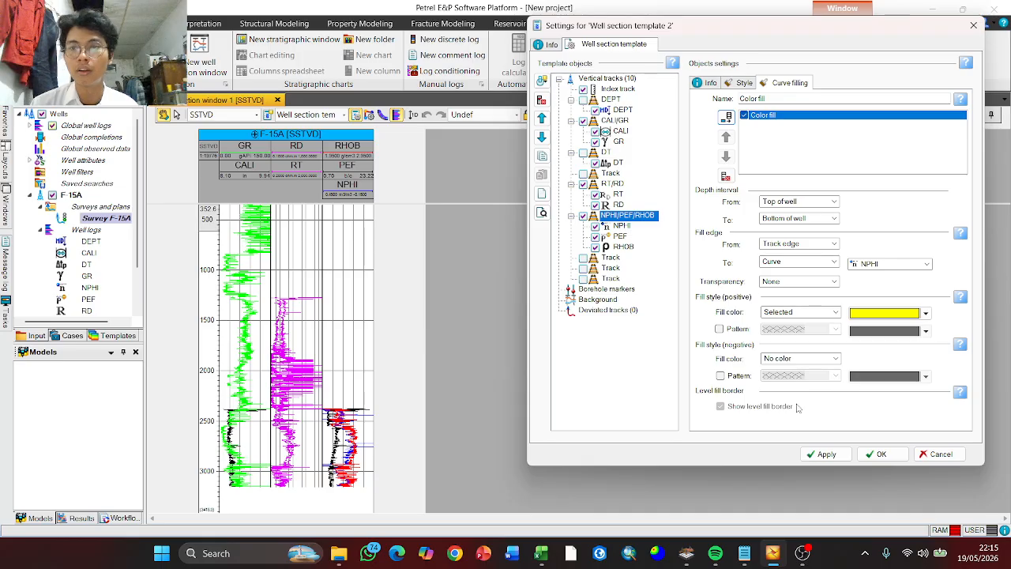
Set the fill edges to run from the NPHI curve to the RHOB curve and apply the changes
{"action": "left_click", "coordinate": [822, 245]}
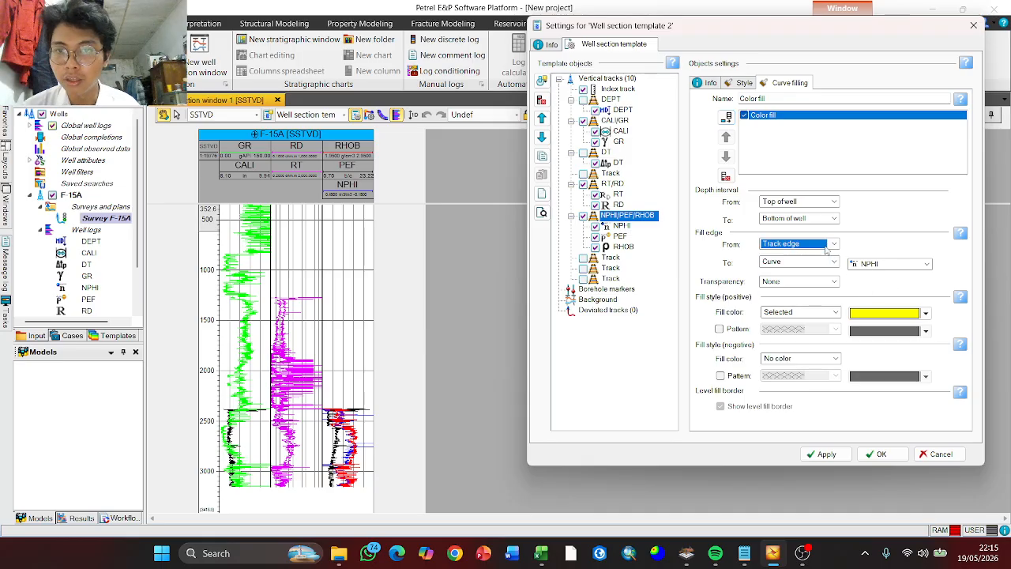
{"action": "left_click", "coordinate": [802, 265]}
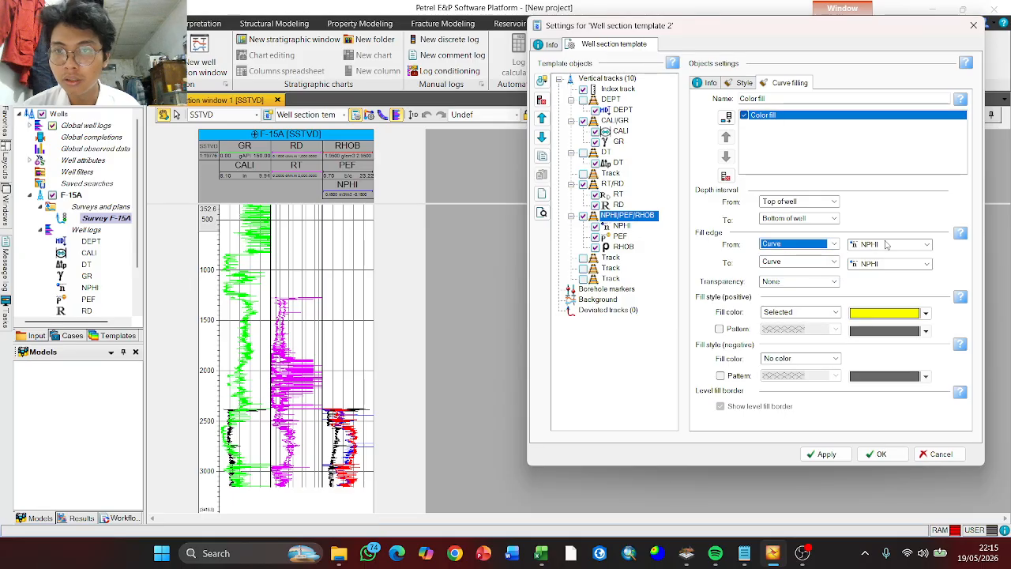
{"action": "left_click", "coordinate": [928, 245]}
{"action": "left_click", "coordinate": [924, 255]}
{"action": "left_click", "coordinate": [918, 264]}
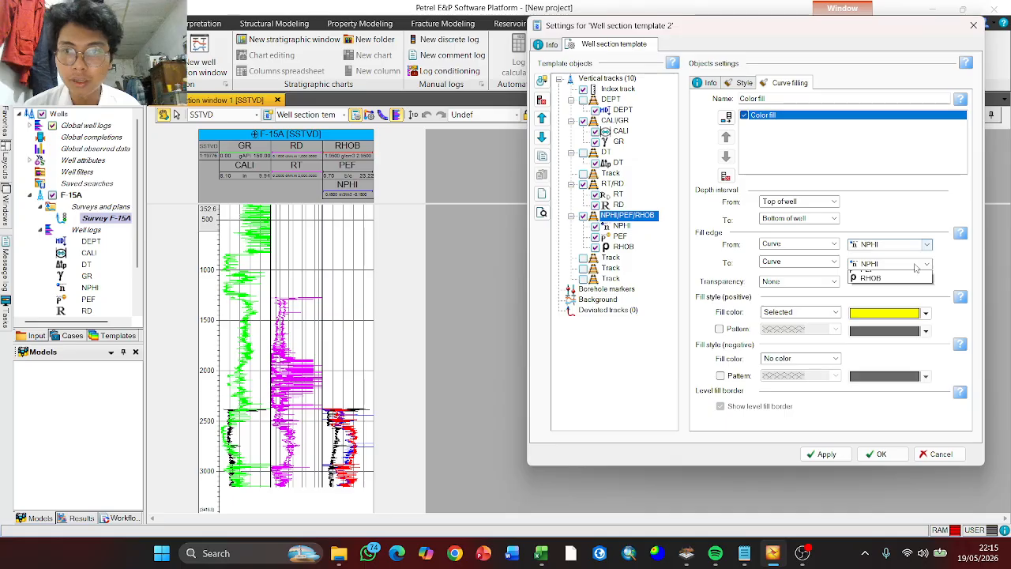
{"action": "left_click", "coordinate": [896, 293]}
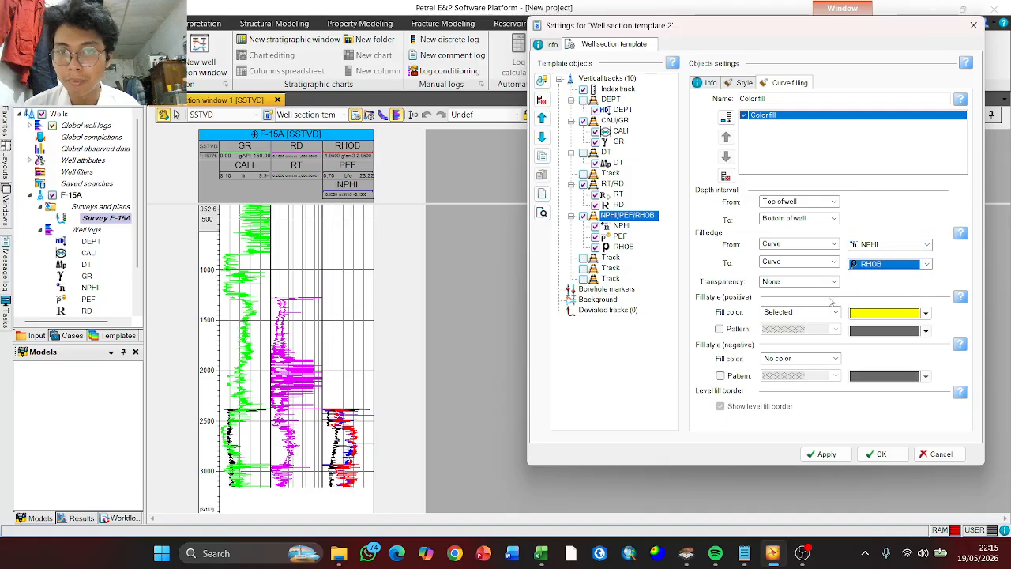
{"action": "left_click", "coordinate": [834, 457]}
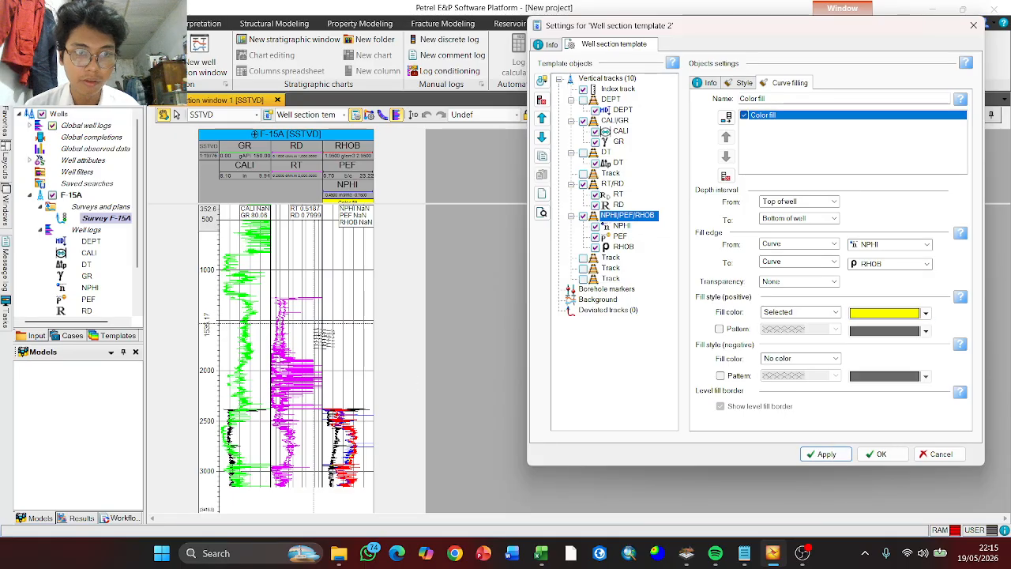
Swap the fill edges so the colour fill runs from the RHOB curve to the NPHI curve, and apply the changes
{"action": "scroll", "coordinate": [347, 441], "scroll_direction": "up", "scroll_amount": 9}
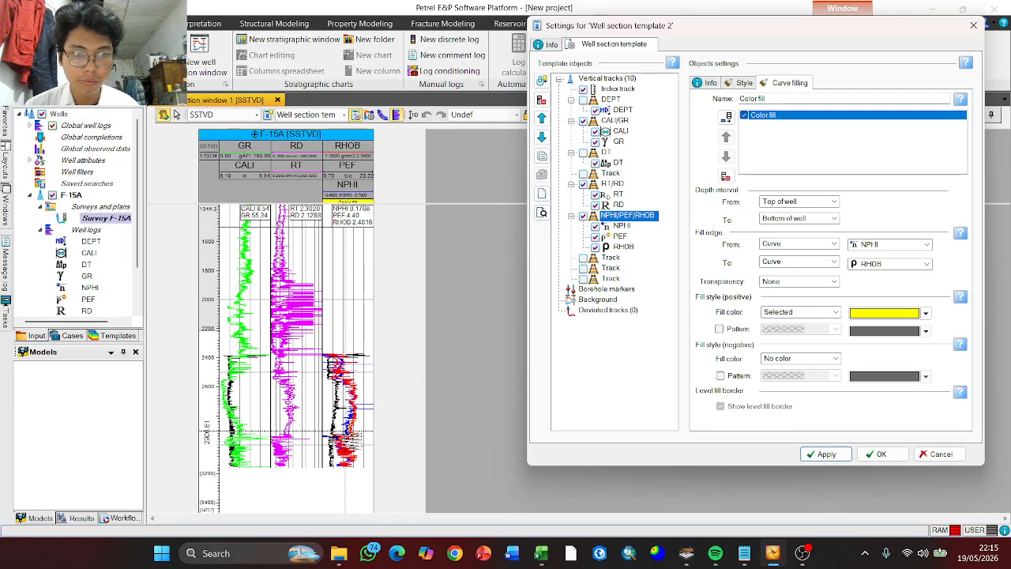
{"action": "scroll", "coordinate": [356, 410], "scroll_direction": "up", "scroll_amount": 5}
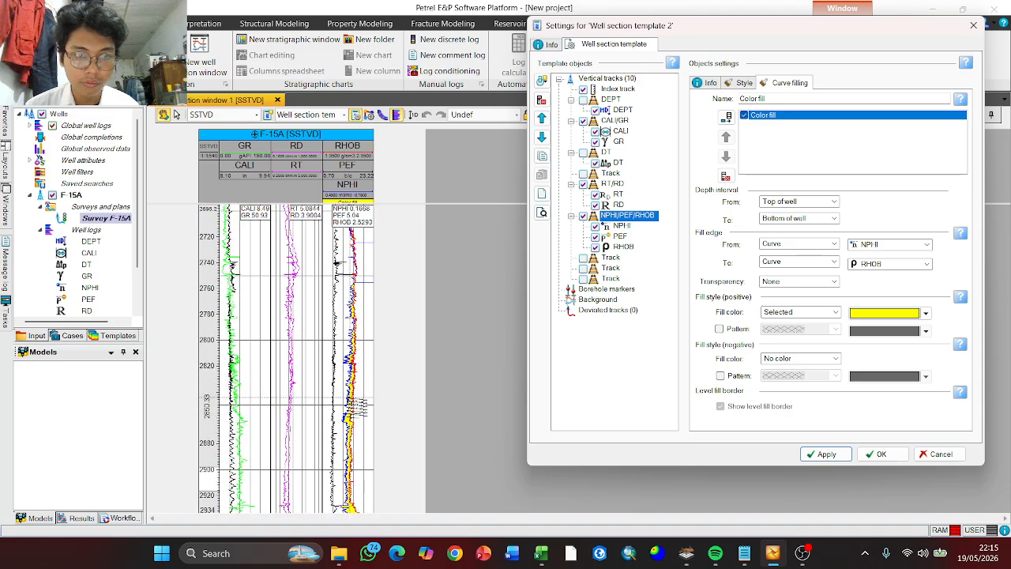
{"action": "left_click", "coordinate": [885, 244]}
{"action": "left_click", "coordinate": [873, 272]}
{"action": "left_click", "coordinate": [879, 265]}
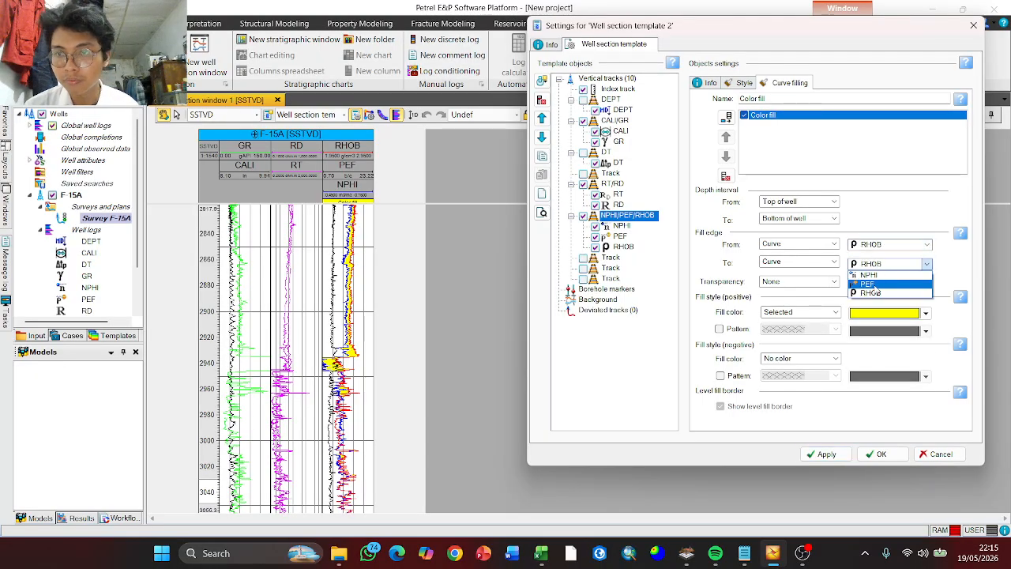
{"action": "left_click", "coordinate": [872, 274]}
{"action": "left_click", "coordinate": [824, 454]}
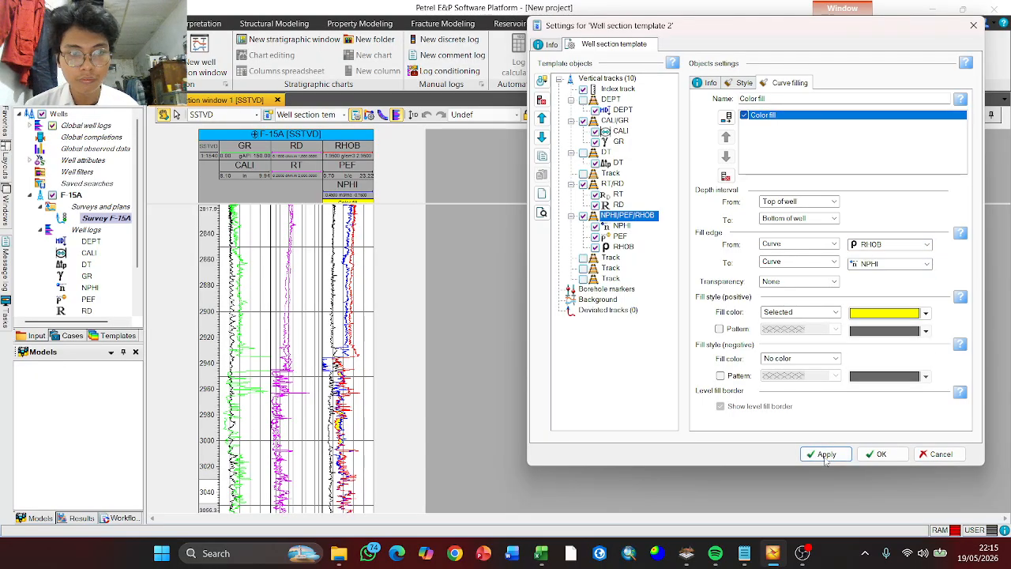
Examine the yellow fill between the RHOB and NPHI curves at different depths along well F-15A
{"action": "scroll", "coordinate": [343, 304], "scroll_direction": "up", "scroll_amount": 8}
{"action": "scroll", "coordinate": [343, 304], "scroll_direction": "up", "scroll_amount": 4}
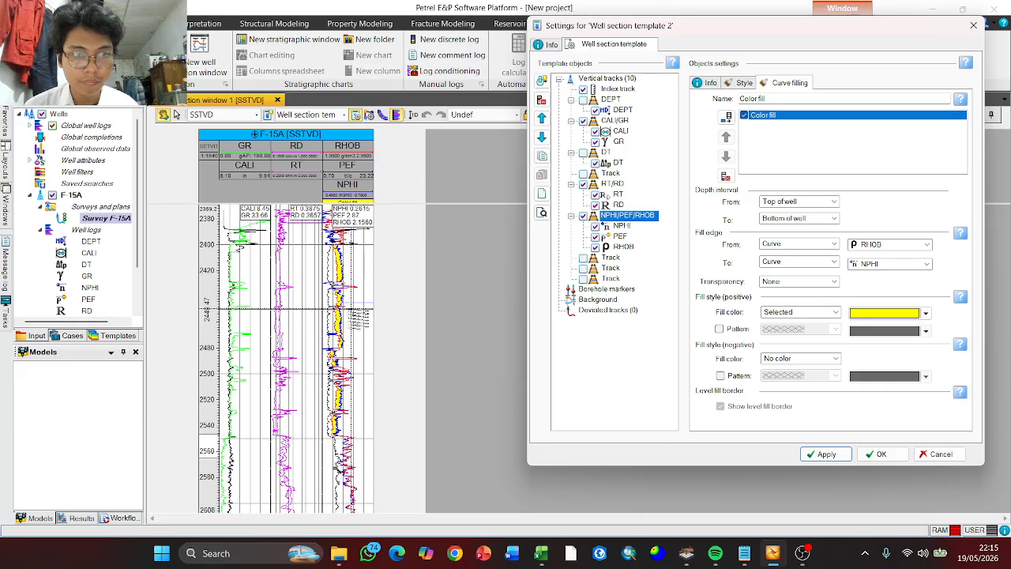
{"action": "scroll", "coordinate": [343, 304], "scroll_direction": "up", "scroll_amount": 6}
{"action": "scroll", "coordinate": [343, 292], "scroll_direction": "down", "scroll_amount": 3}
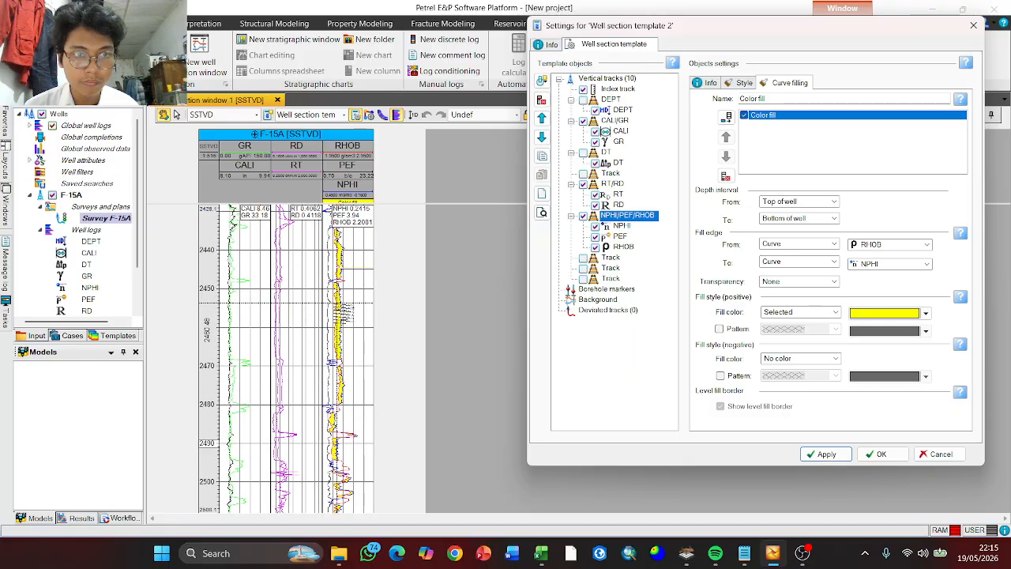
{"action": "scroll", "coordinate": [343, 304], "scroll_direction": "up", "scroll_amount": 6}
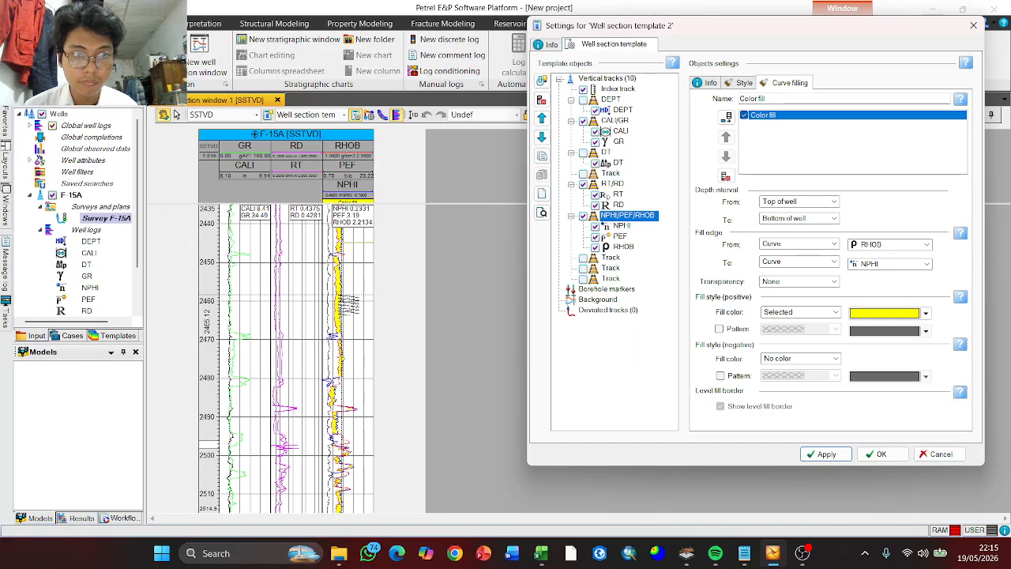
{"action": "scroll", "coordinate": [354, 350], "scroll_direction": "down", "scroll_amount": 5}
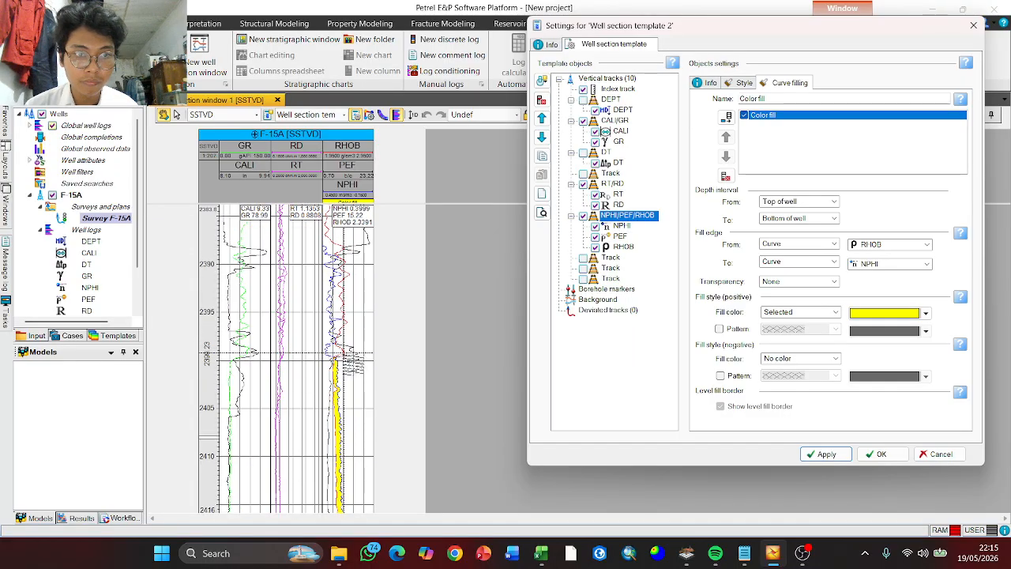
{"action": "scroll", "coordinate": [352, 337], "scroll_direction": "down", "scroll_amount": 6}
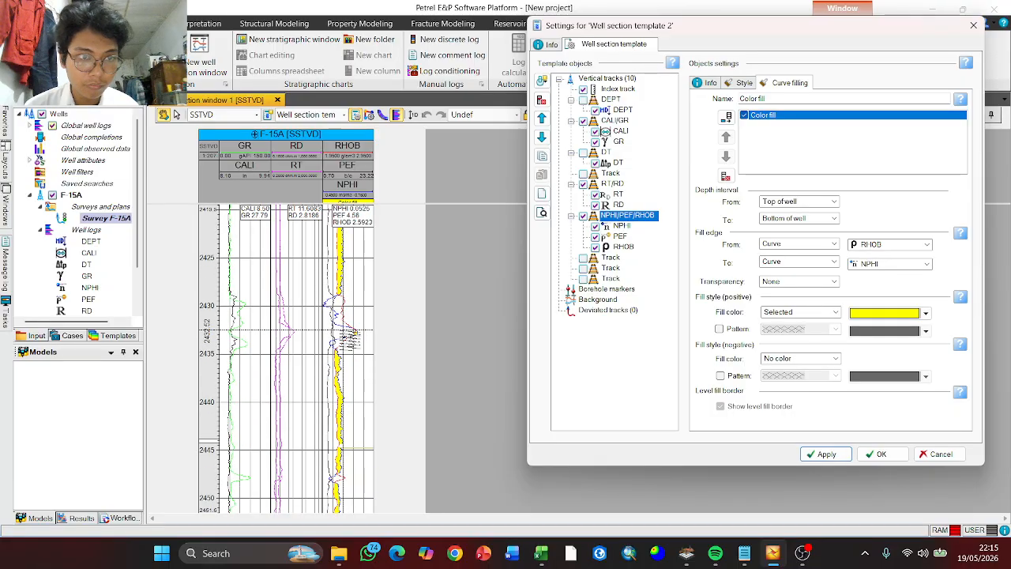
{"action": "scroll", "coordinate": [346, 340], "scroll_direction": "down", "scroll_amount": 7}
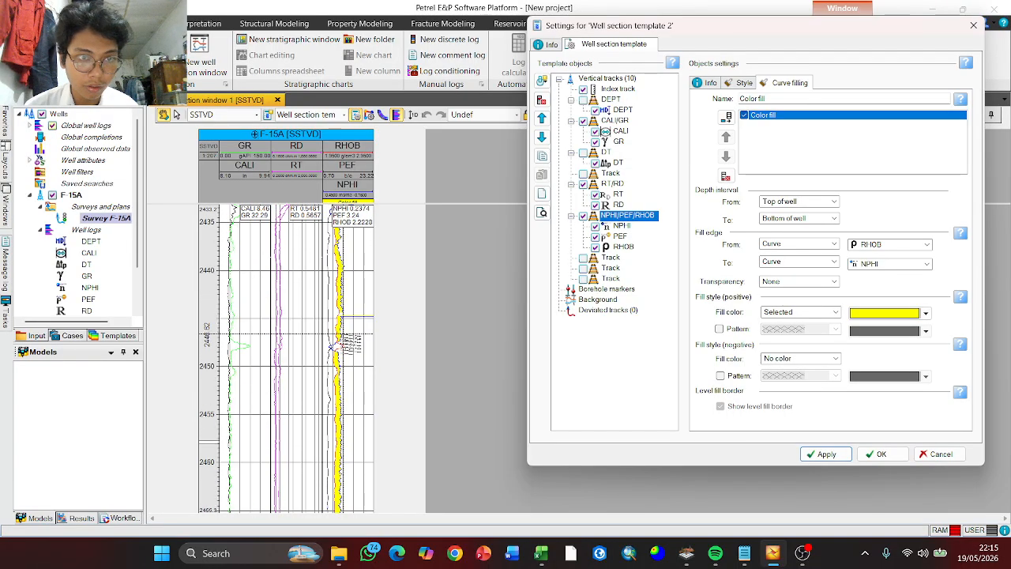
{"action": "scroll", "coordinate": [383, 308], "scroll_direction": "up", "scroll_amount": 5}
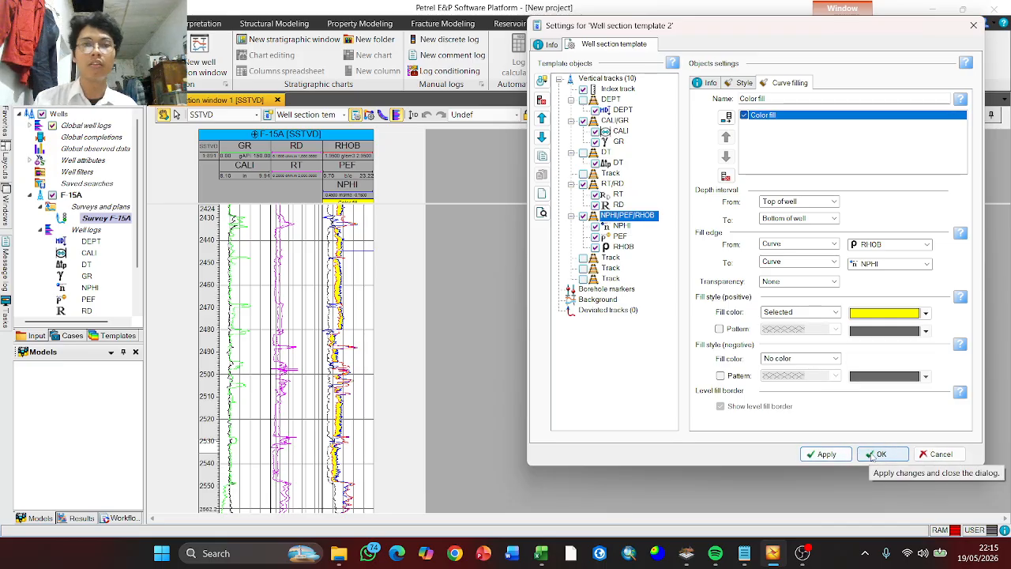
Accept the curve fill settings, close the well section template settings, and return to the upper logged interval of well F-15A
{"action": "left_click", "coordinate": [872, 456]}
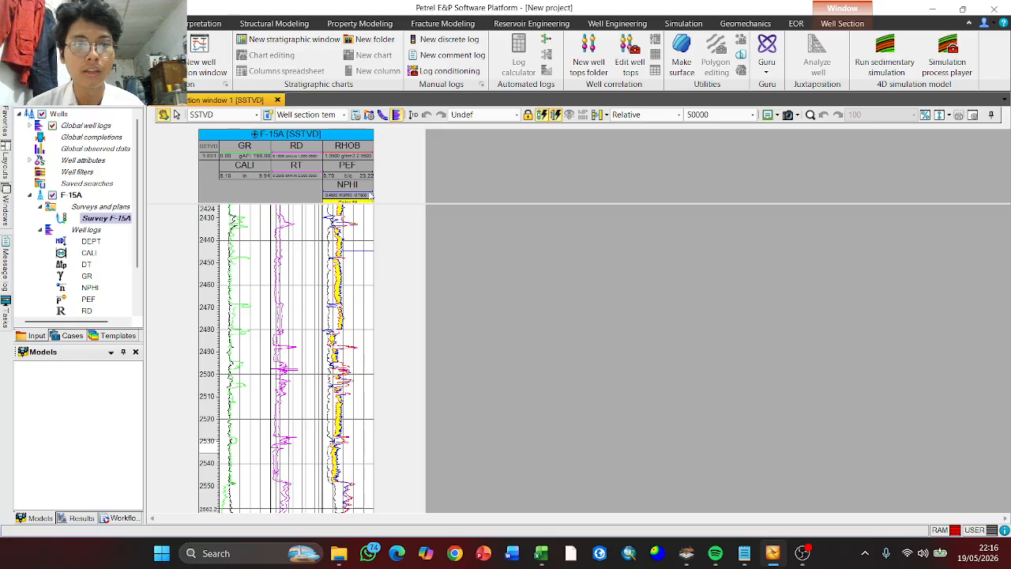
{"action": "scroll", "coordinate": [314, 297], "scroll_direction": "up", "scroll_amount": 5}
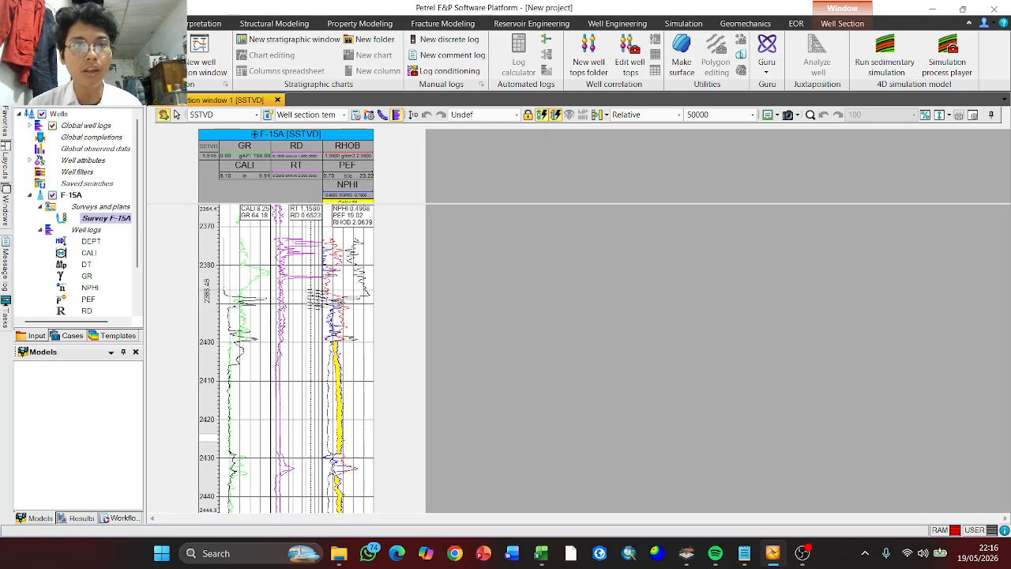
{"action": "scroll", "coordinate": [315, 299], "scroll_direction": "down", "scroll_amount": 1}
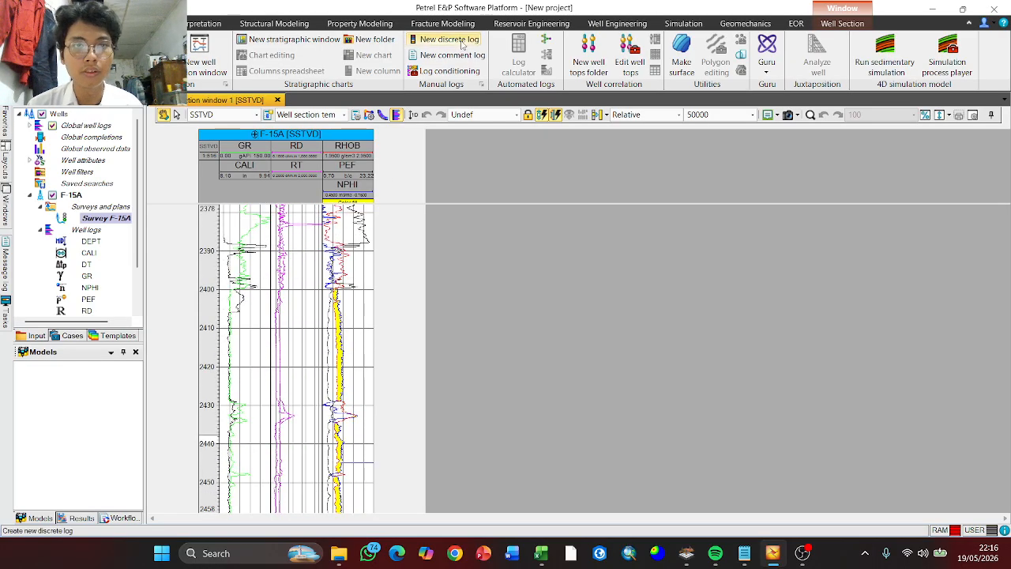
Add a new discrete log to all wells using the Lithologies template
{"action": "left_click", "coordinate": [461, 42]}
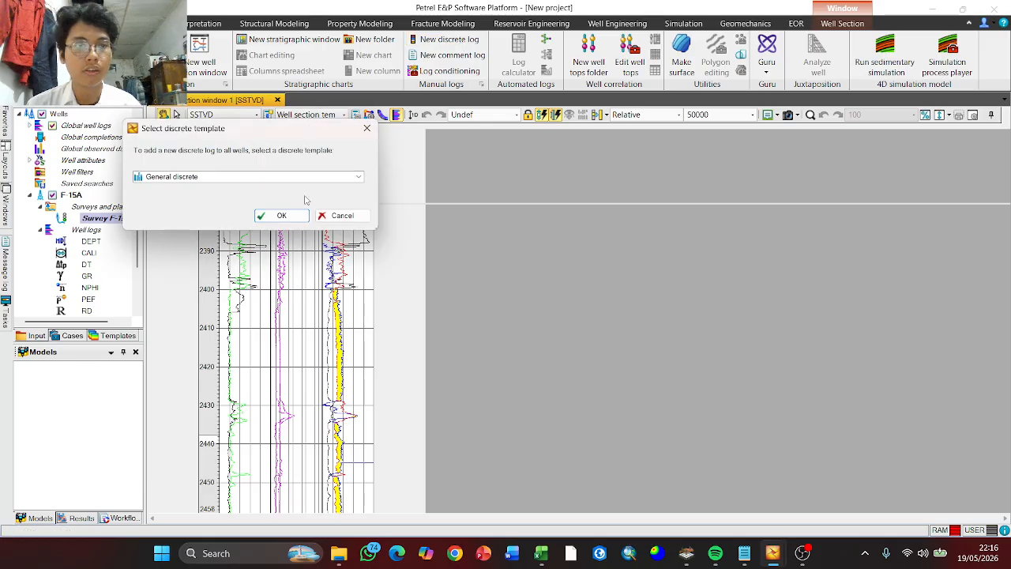
{"action": "left_click", "coordinate": [292, 177]}
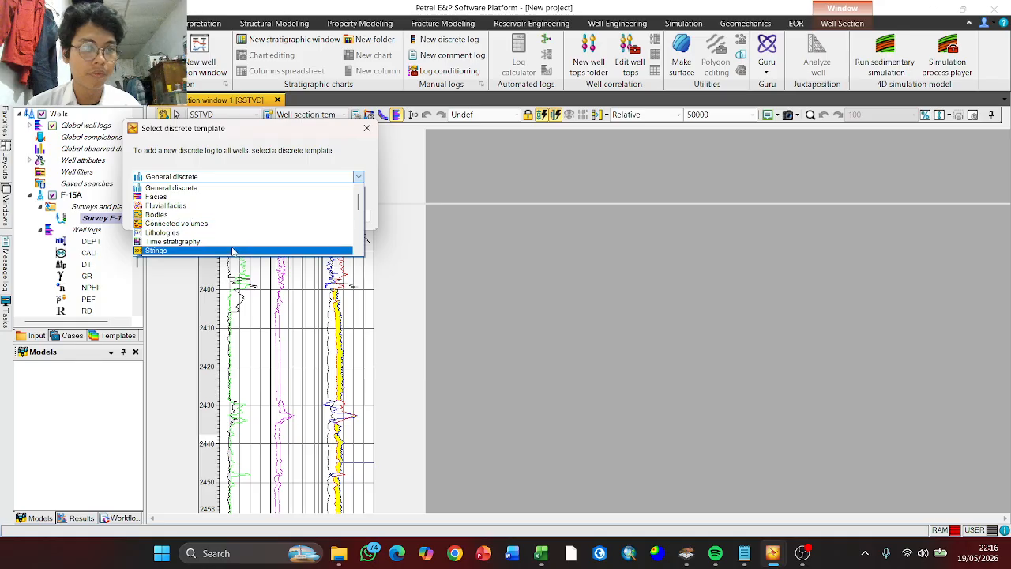
{"action": "scroll", "coordinate": [227, 246], "scroll_direction": "down", "scroll_amount": 1}
{"action": "scroll", "coordinate": [224, 229], "scroll_direction": "up", "scroll_amount": 1}
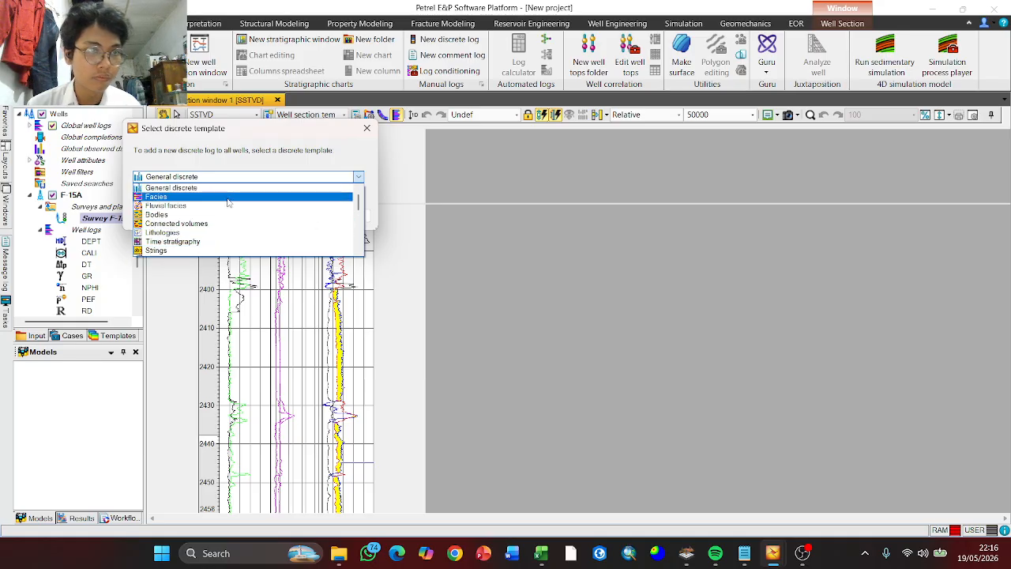
{"action": "left_click", "coordinate": [232, 233]}
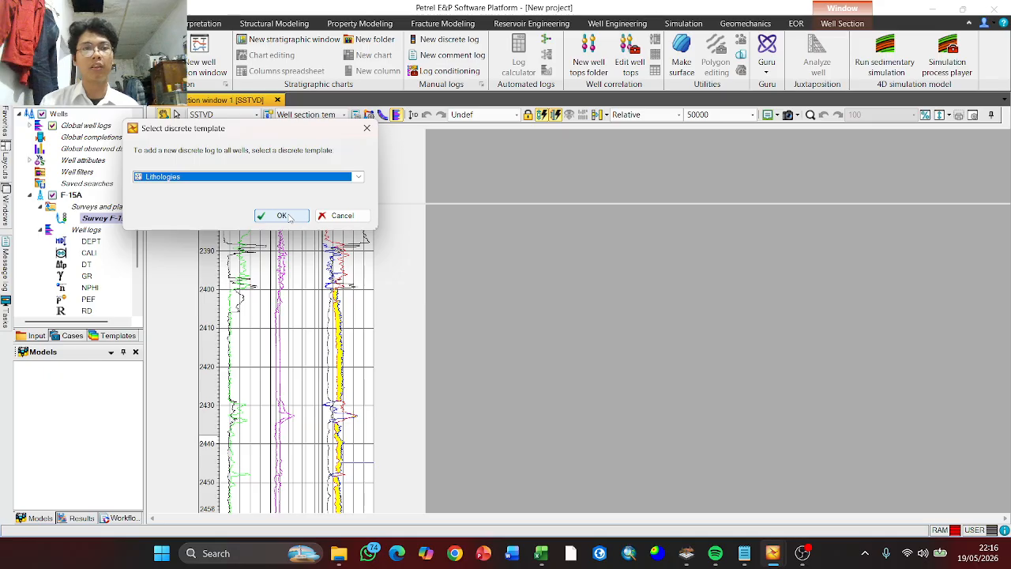
{"action": "left_click", "coordinate": [282, 215]}
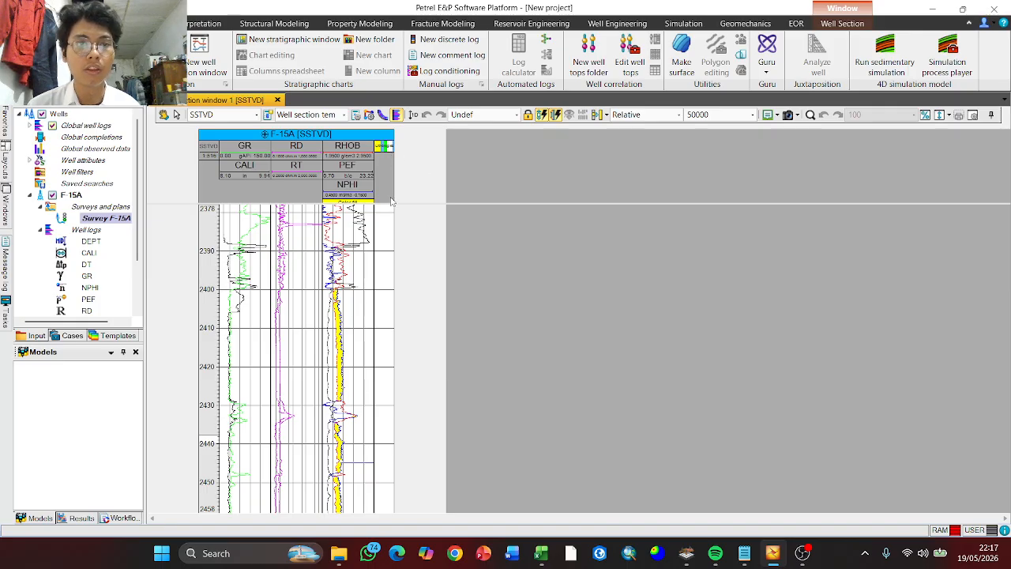
{"action": "scroll", "coordinate": [388, 332], "scroll_direction": "up", "scroll_amount": 3}
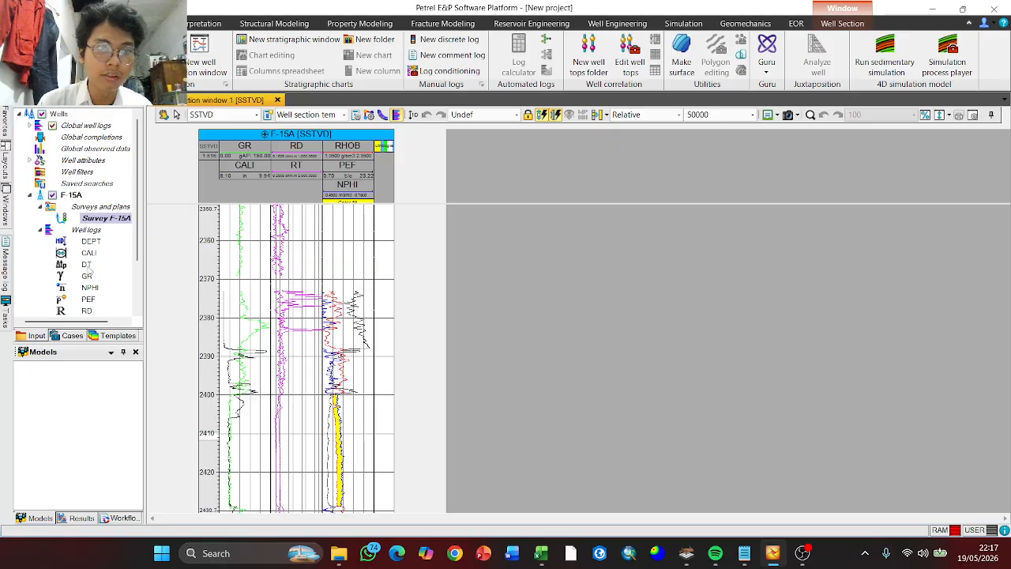
{"action": "scroll", "coordinate": [90, 276], "scroll_direction": "down", "scroll_amount": 2}
{"action": "right_click", "coordinate": [101, 290]}
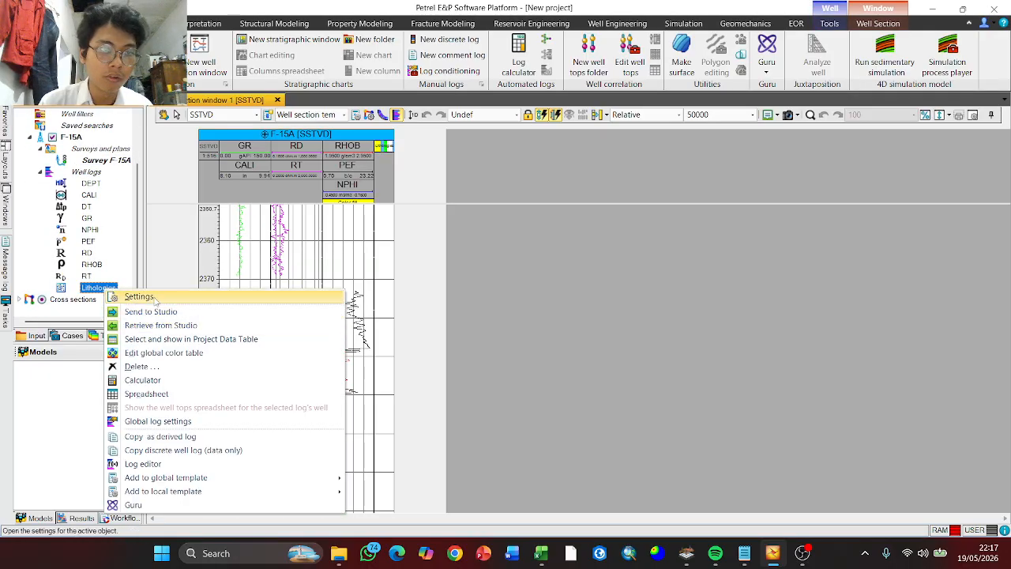
{"action": "left_click", "coordinate": [139, 298]}
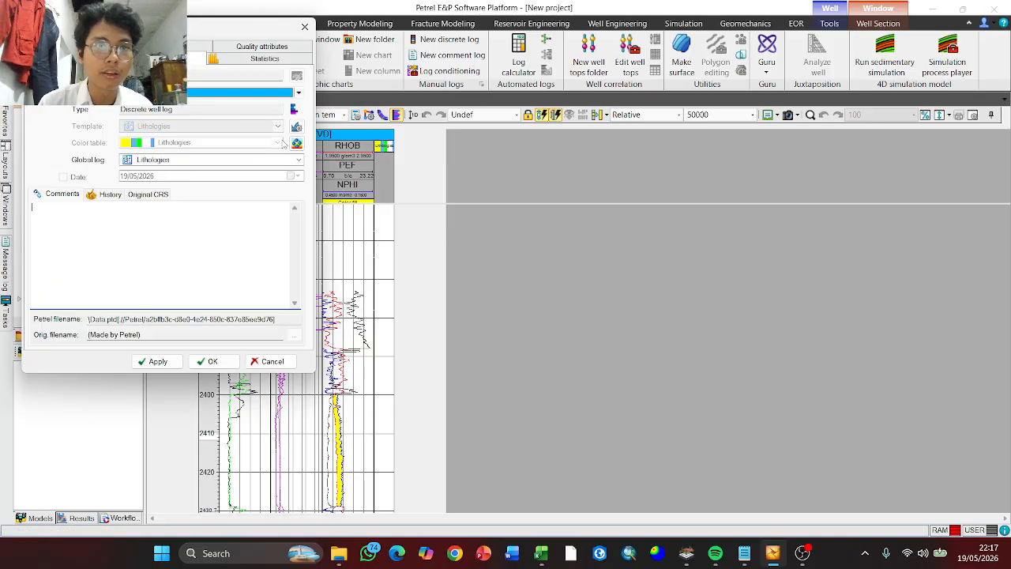
{"action": "left_click", "coordinate": [304, 27]}
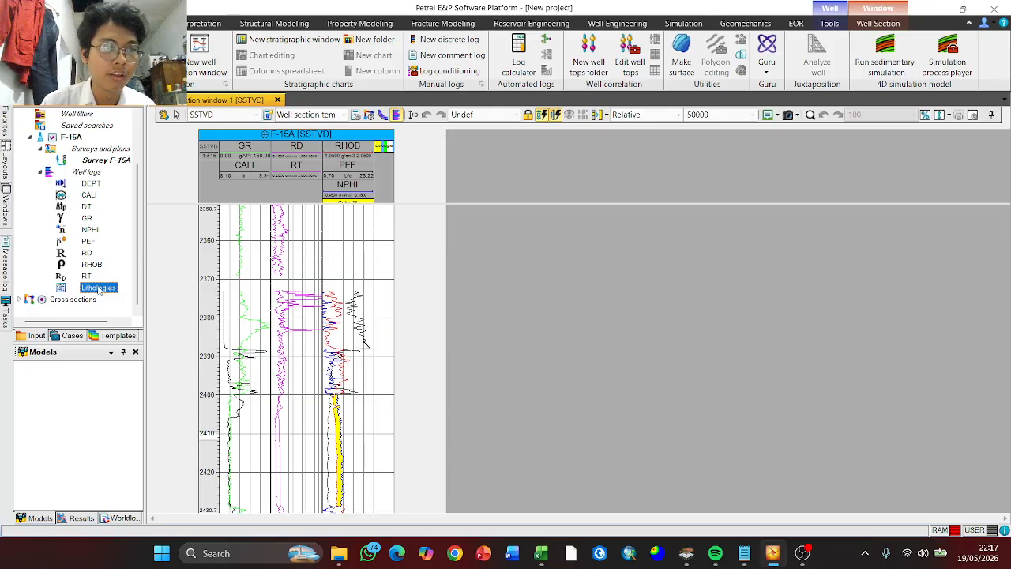
Open the colour table of well F-15A's Lithologies log from its settings and review the predefined lithology classes
{"action": "right_click", "coordinate": [106, 291]}
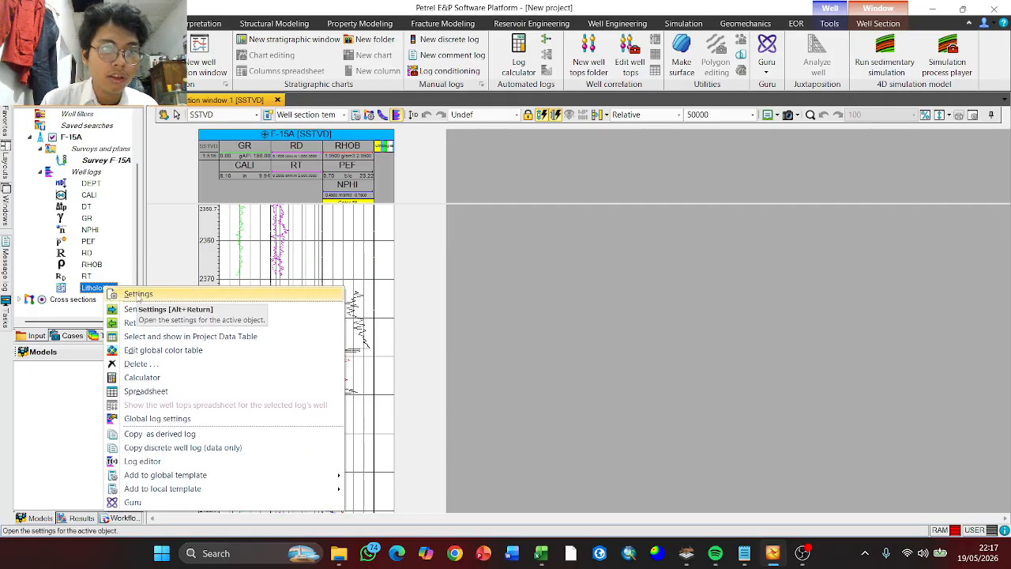
{"action": "left_click", "coordinate": [138, 294]}
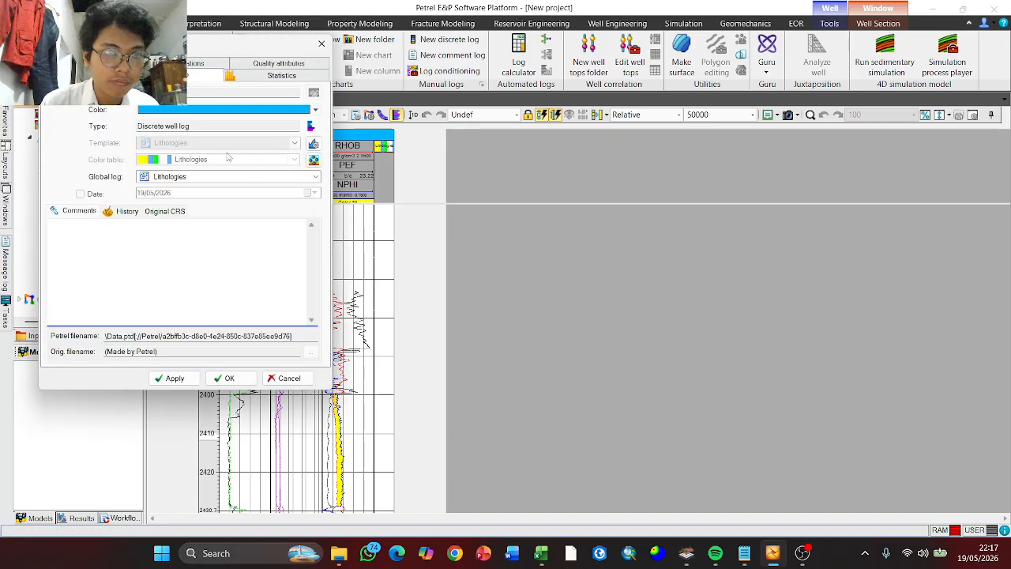
{"action": "left_click", "coordinate": [313, 160]}
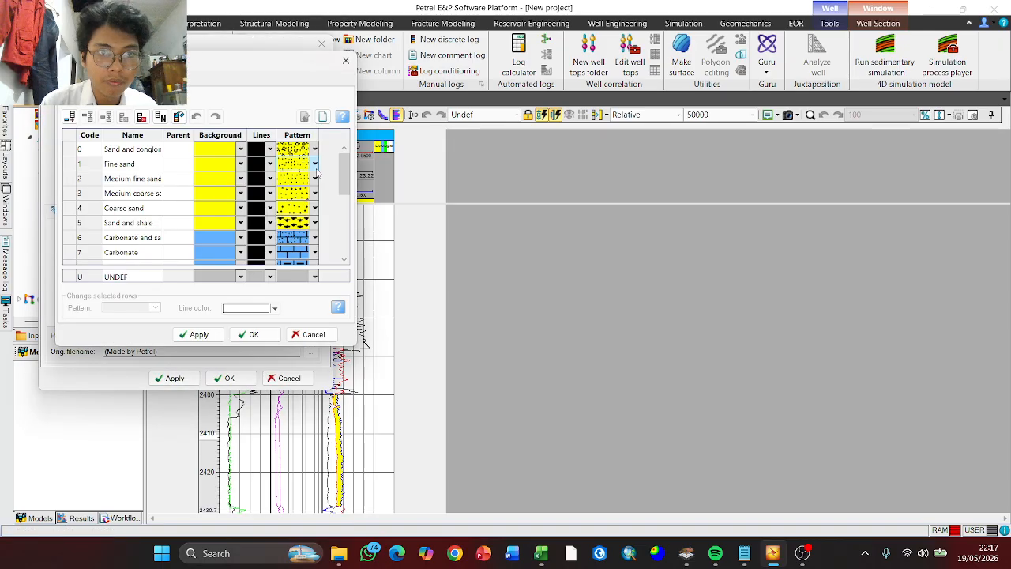
{"action": "left_click_drag", "start_coordinate": [264, 65], "coordinate": [613, 61]}
{"action": "scroll", "coordinate": [501, 207], "scroll_direction": "down", "scroll_amount": 4}
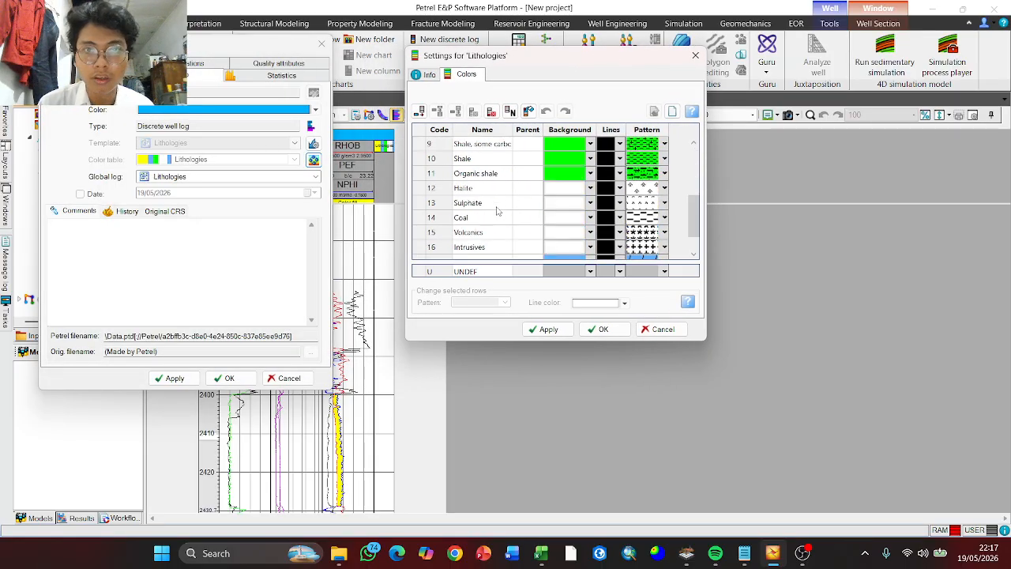
{"action": "scroll", "coordinate": [501, 207], "scroll_direction": "up", "scroll_amount": 4}
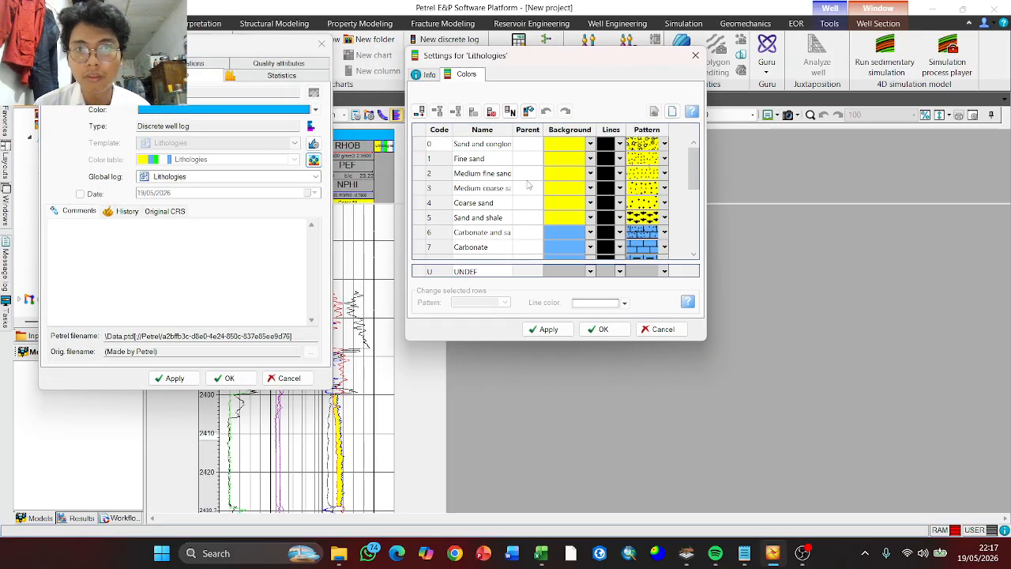
{"action": "scroll", "coordinate": [526, 197], "scroll_direction": "down", "scroll_amount": 4}
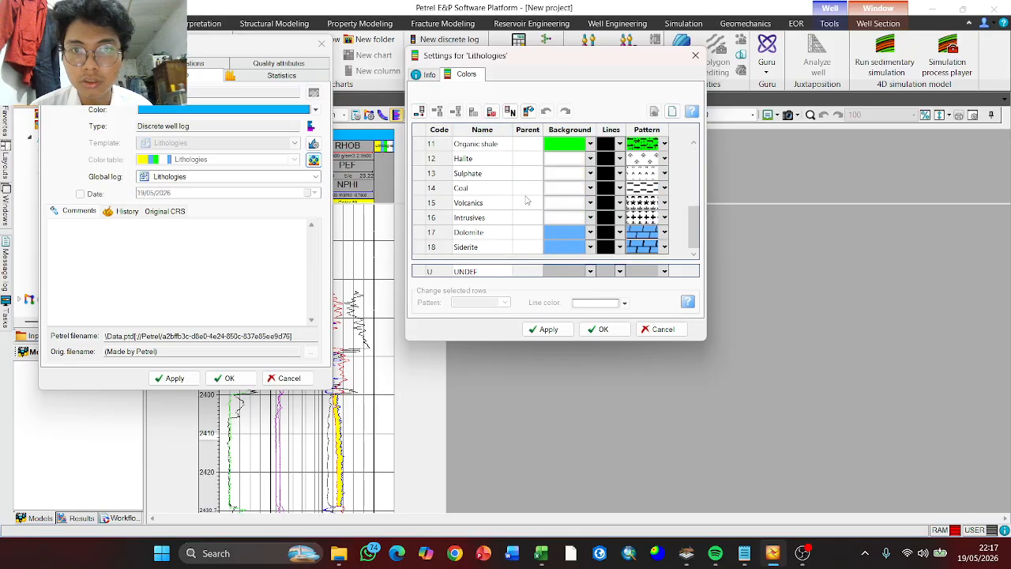
{"action": "scroll", "coordinate": [526, 203], "scroll_direction": "up", "scroll_amount": 4}
{"action": "scroll", "coordinate": [500, 118], "scroll_direction": "down", "scroll_amount": 4}
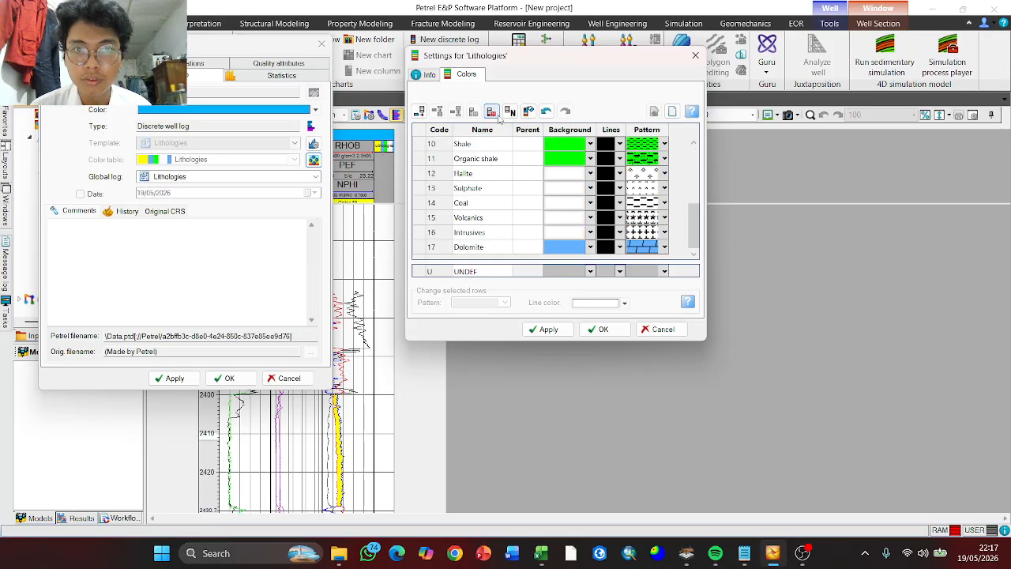
Delete all the predefined lithology classes from the Lithologies colour table
{"action": "scroll", "coordinate": [497, 119], "scroll_direction": "up", "scroll_amount": 1}
{"action": "scroll", "coordinate": [499, 117], "scroll_direction": "up", "scroll_amount": 3}
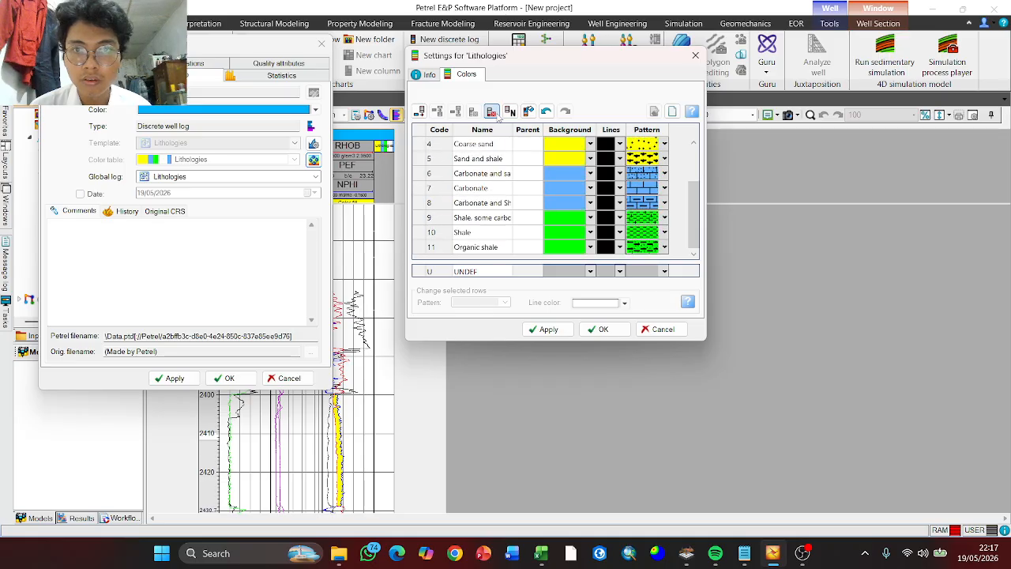
{"action": "scroll", "coordinate": [499, 117], "scroll_direction": "up", "scroll_amount": 1}
{"action": "left_click", "coordinate": [510, 110]}
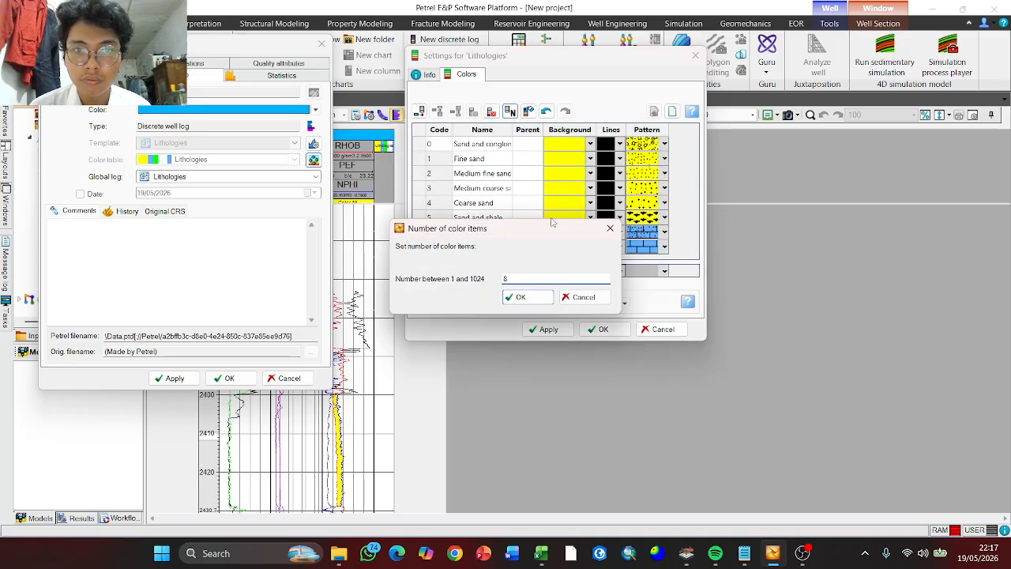
{"action": "left_click", "coordinate": [610, 228]}
{"action": "left_click", "coordinate": [491, 112]}
{"action": "left_click", "coordinate": [491, 111]}
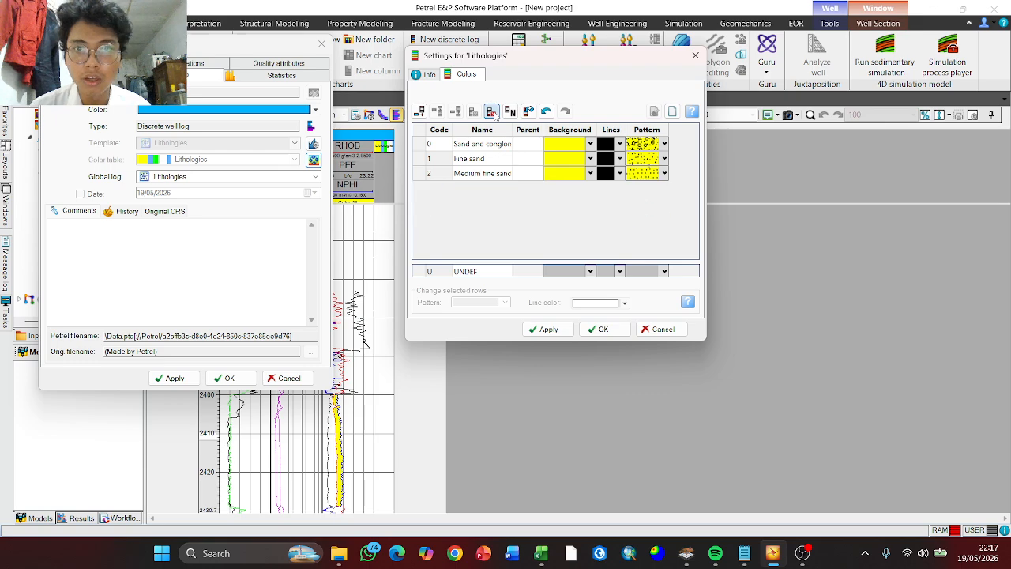
{"action": "left_click", "coordinate": [490, 112]}
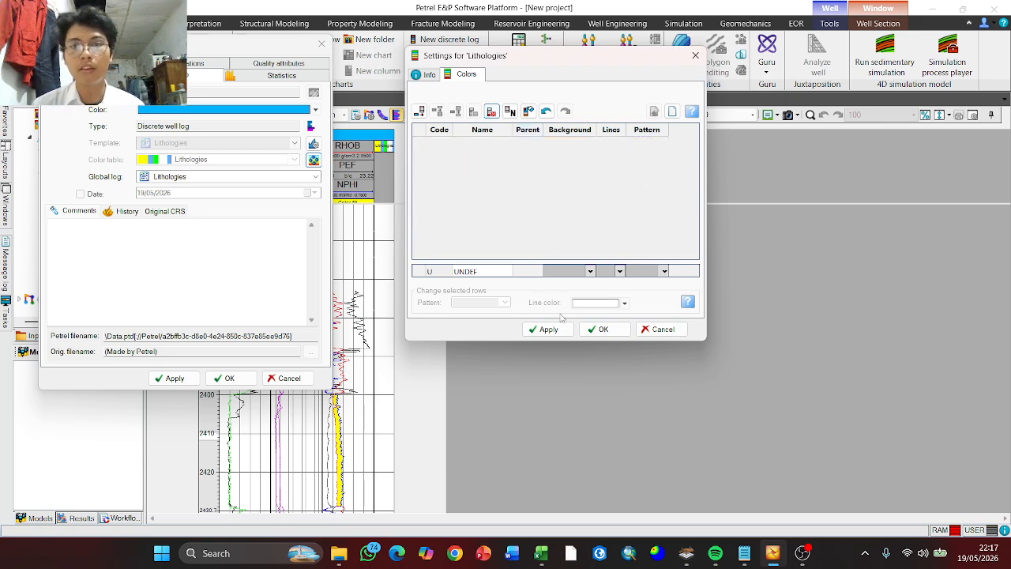
Add three lithology classes to the emptied colour table, named Sandstone, Limestone and Shale
{"action": "left_click", "coordinate": [421, 111]}
{"action": "left_click", "coordinate": [490, 144]}
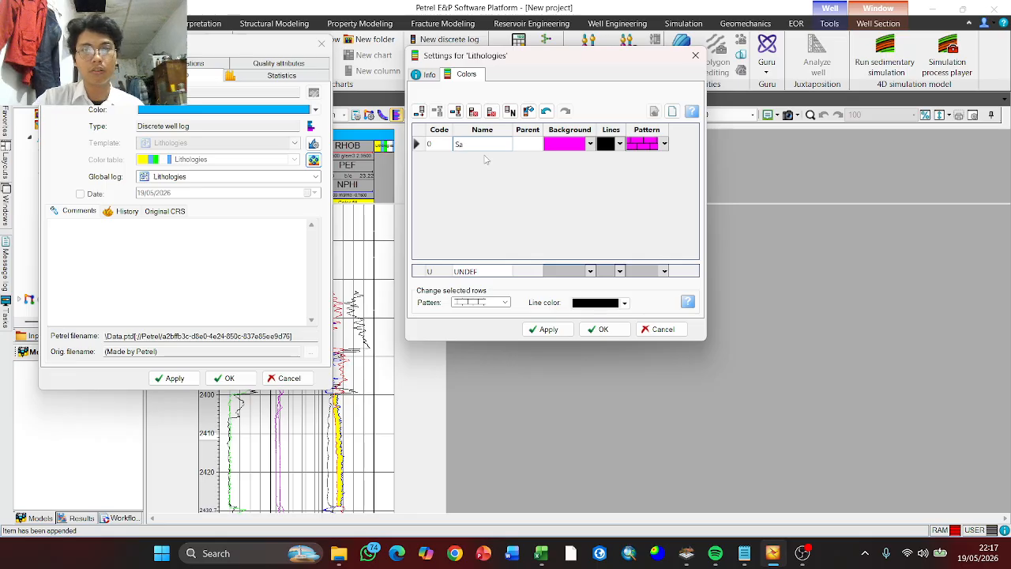
{"action": "type", "text": "Sandstone"}
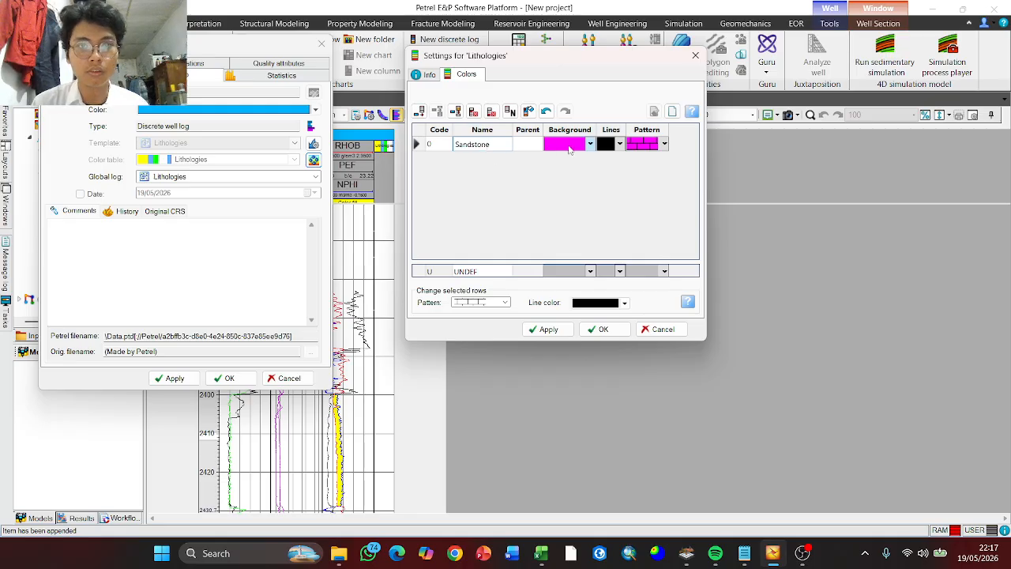
{"action": "left_click", "coordinate": [420, 111]}
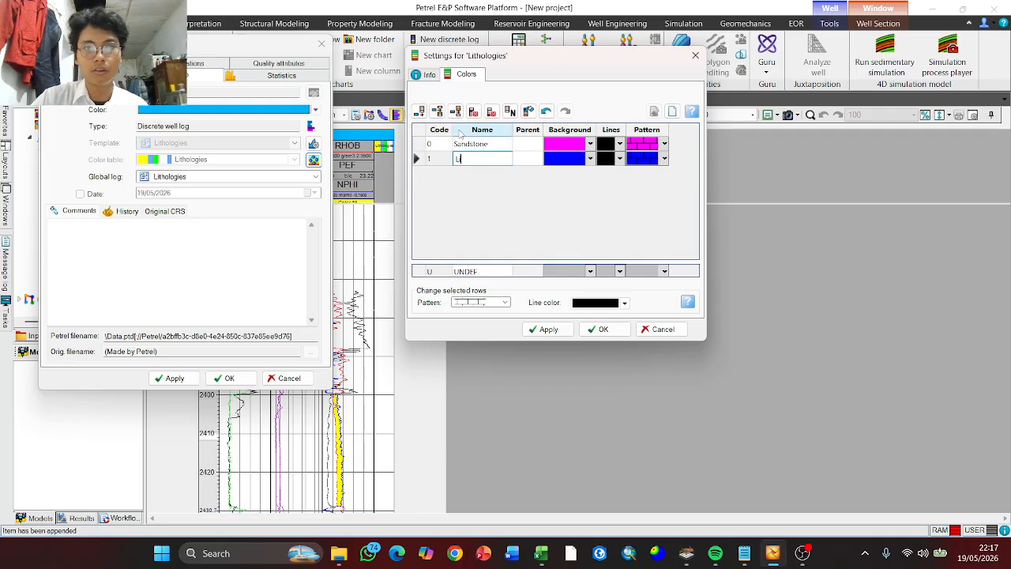
{"action": "left_click", "coordinate": [420, 110]}
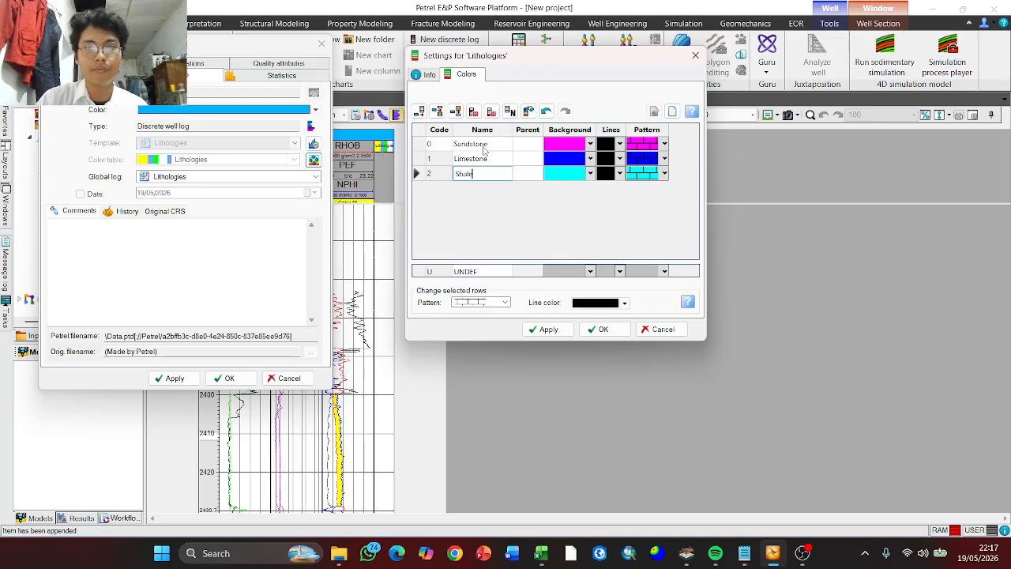
Set the class background colours to yellow for Sandstone, cyan for Limestone and green for Shale
{"action": "left_click", "coordinate": [584, 144]}
{"action": "left_click", "coordinate": [590, 144]}
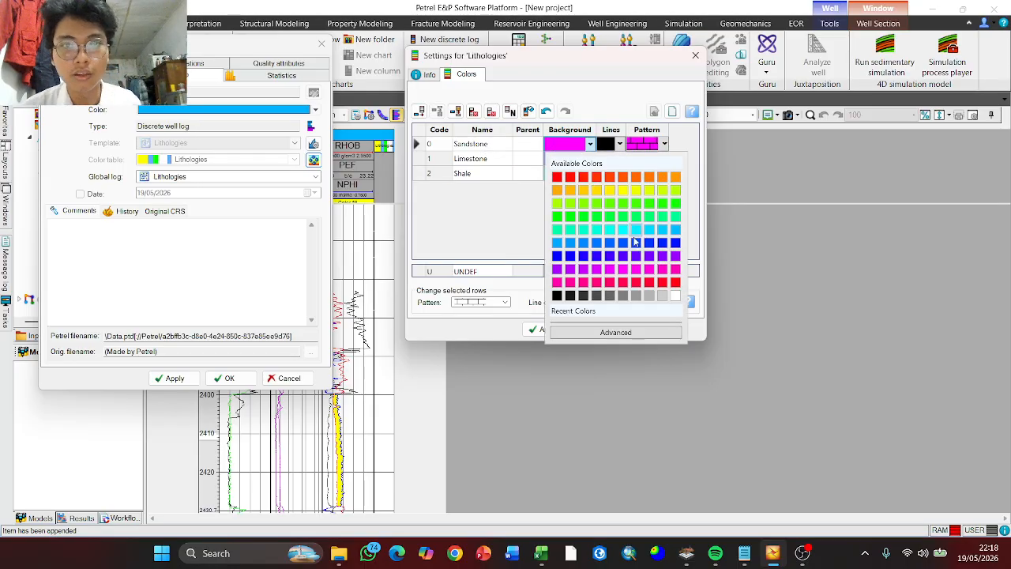
{"action": "left_click", "coordinate": [623, 191]}
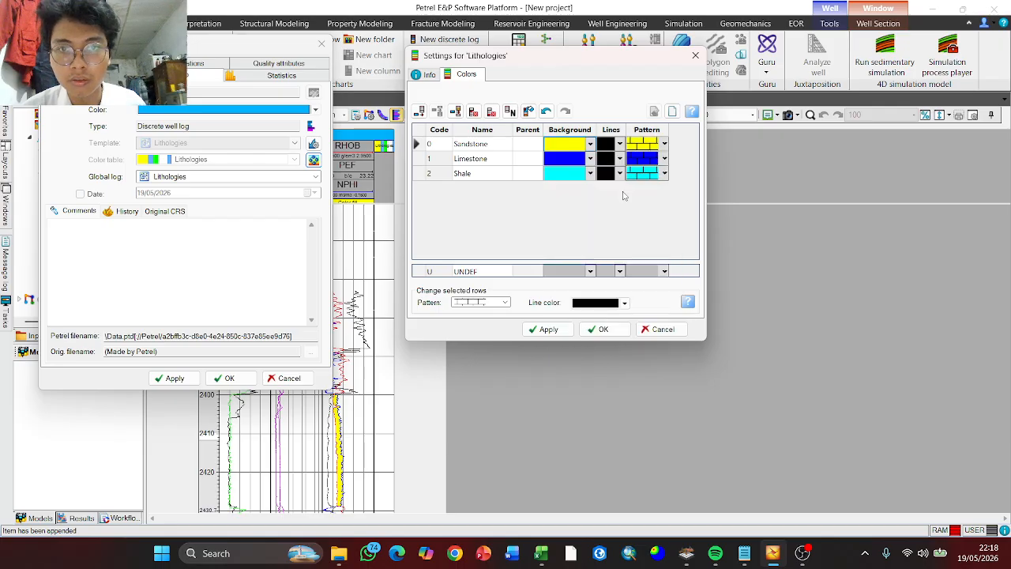
{"action": "left_click", "coordinate": [591, 159]}
{"action": "left_click", "coordinate": [590, 159]}
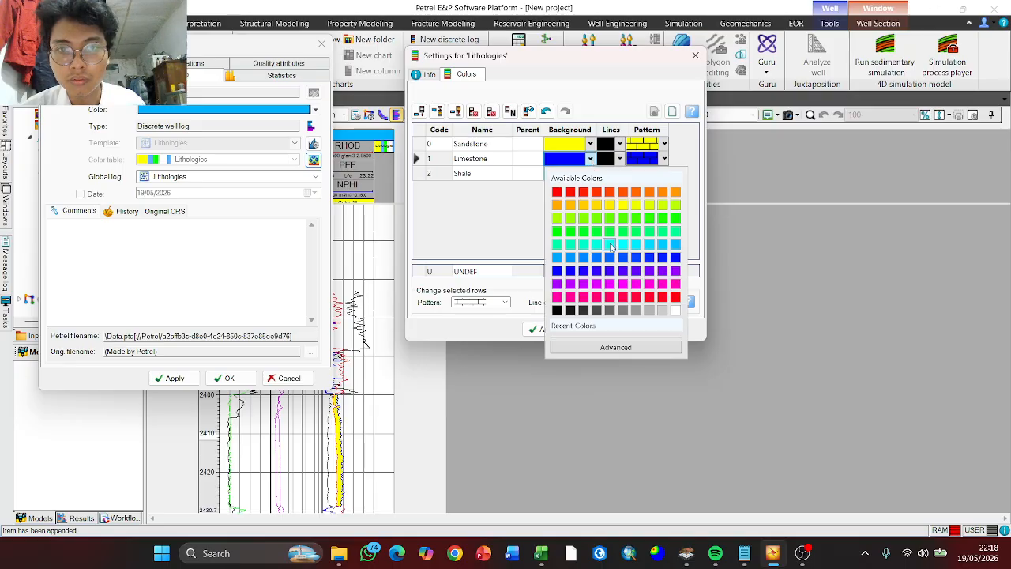
{"action": "left_click", "coordinate": [624, 248]}
{"action": "left_click", "coordinate": [590, 173]}
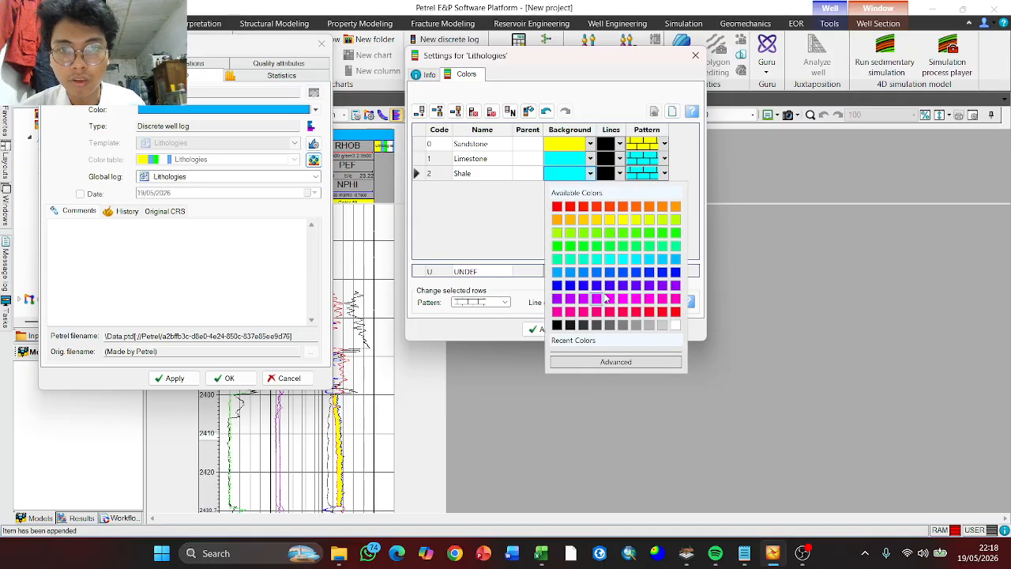
{"action": "left_click", "coordinate": [569, 246]}
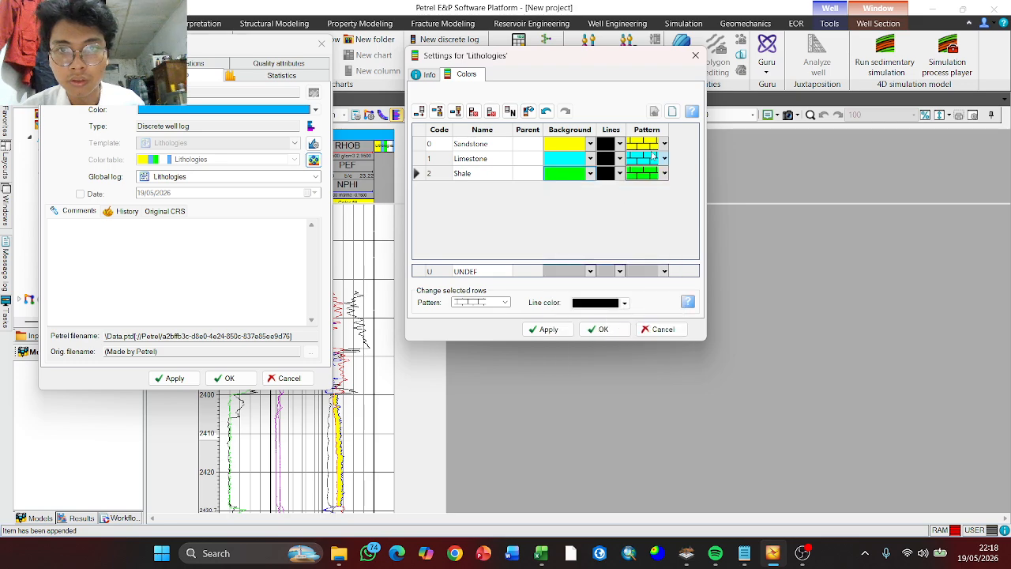
Try a dotted fill pattern for the Sandstone class in the Lithologies colour table
{"action": "left_click", "coordinate": [664, 143]}
{"action": "left_click", "coordinate": [665, 143]}
{"action": "scroll", "coordinate": [651, 235], "scroll_direction": "down", "scroll_amount": 4}
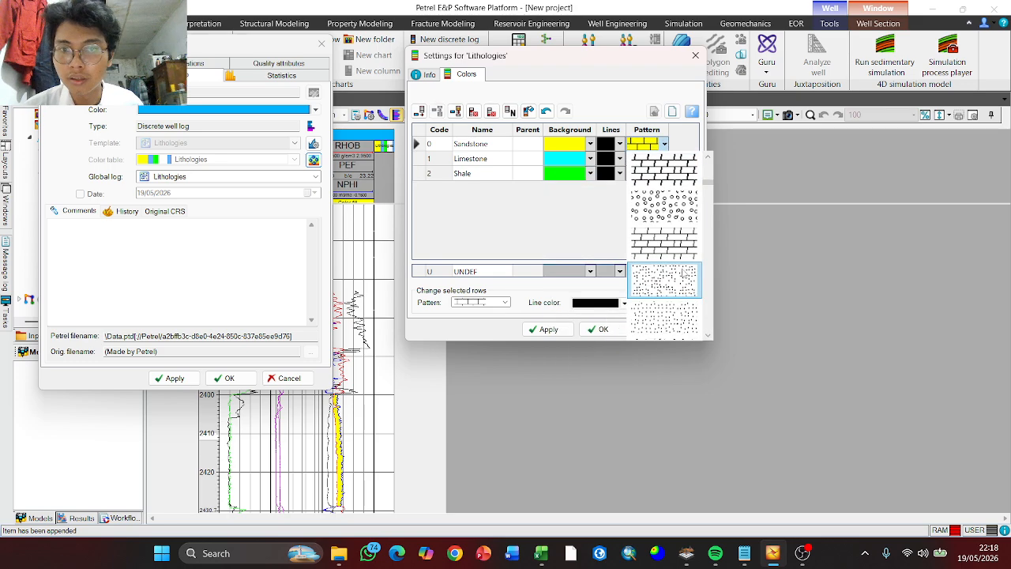
{"action": "scroll", "coordinate": [670, 271], "scroll_direction": "down", "scroll_amount": 5}
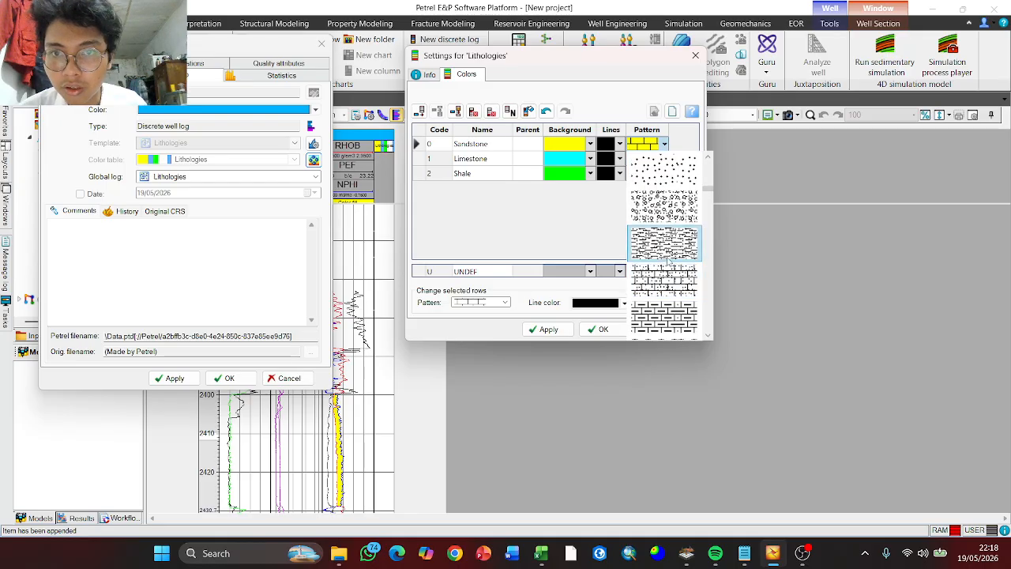
{"action": "scroll", "coordinate": [667, 258], "scroll_direction": "down", "scroll_amount": 5}
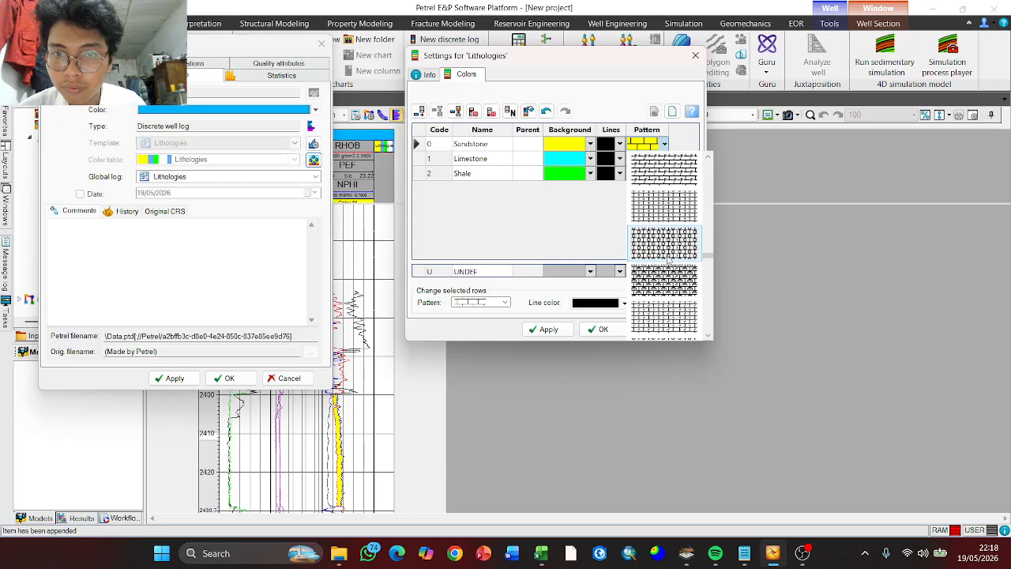
{"action": "scroll", "coordinate": [664, 257], "scroll_direction": "down", "scroll_amount": 3}
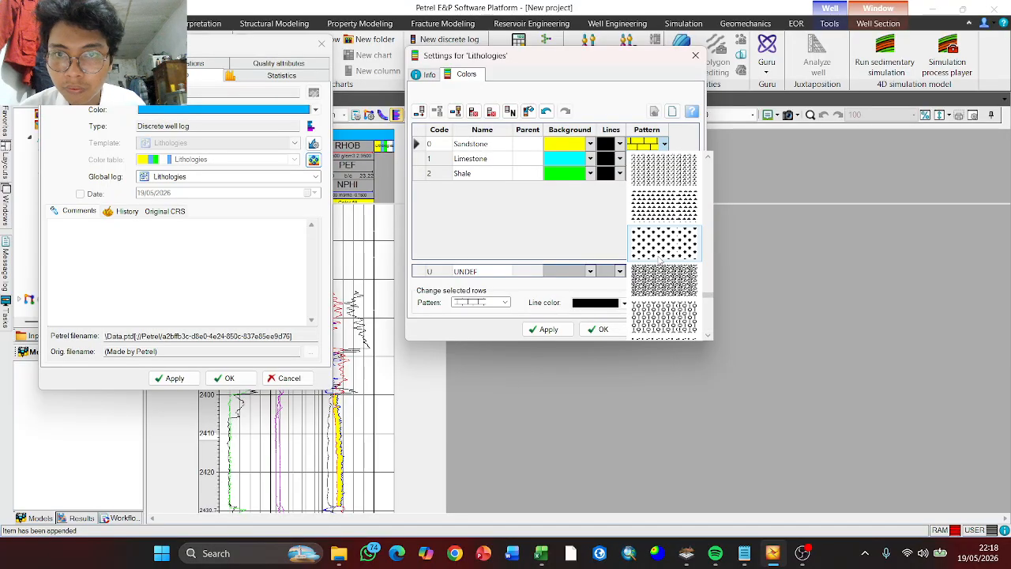
{"action": "scroll", "coordinate": [662, 264], "scroll_direction": "down", "scroll_amount": 3}
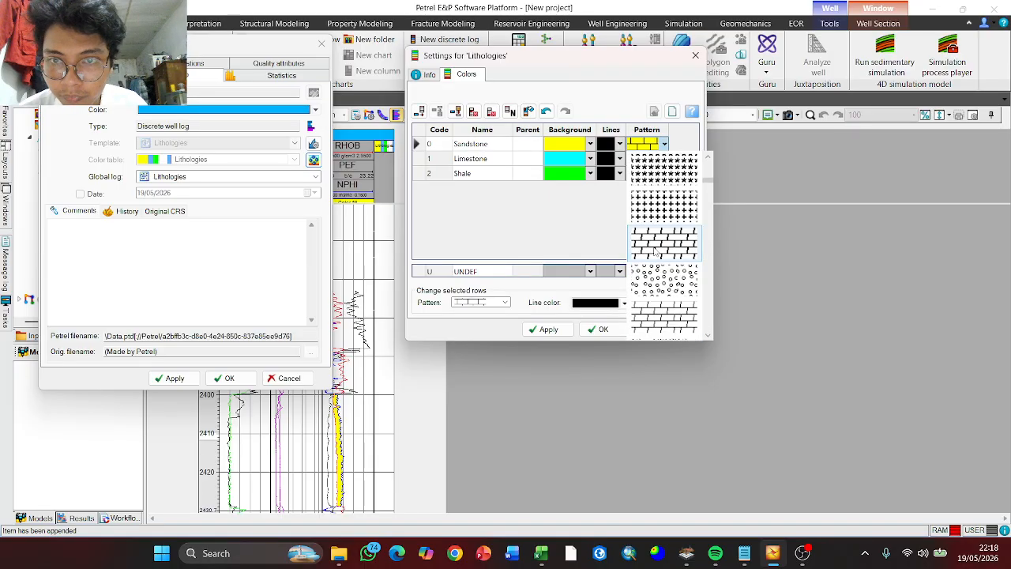
{"action": "scroll", "coordinate": [665, 248], "scroll_direction": "up", "scroll_amount": 3}
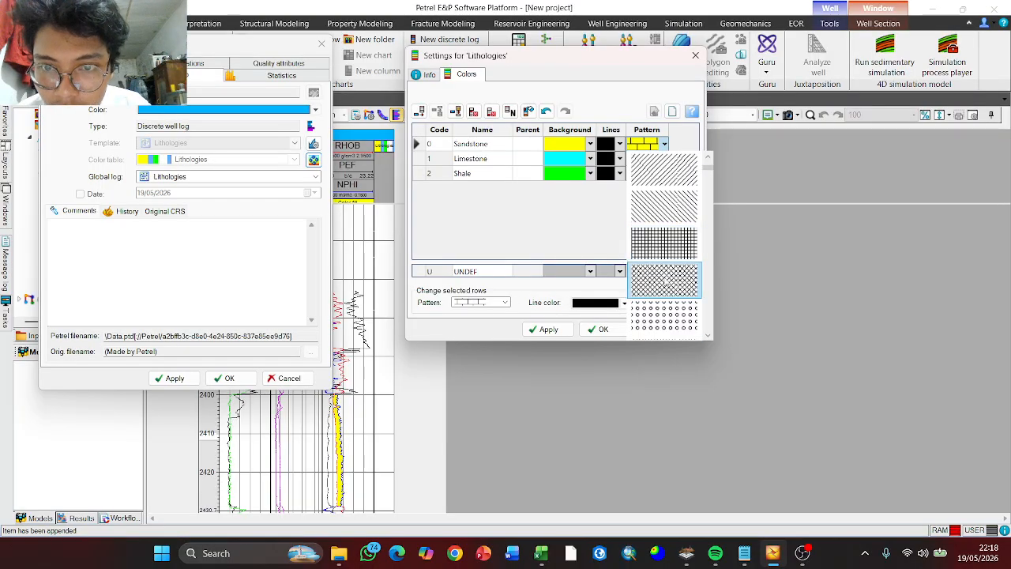
{"action": "left_click", "coordinate": [664, 246]}
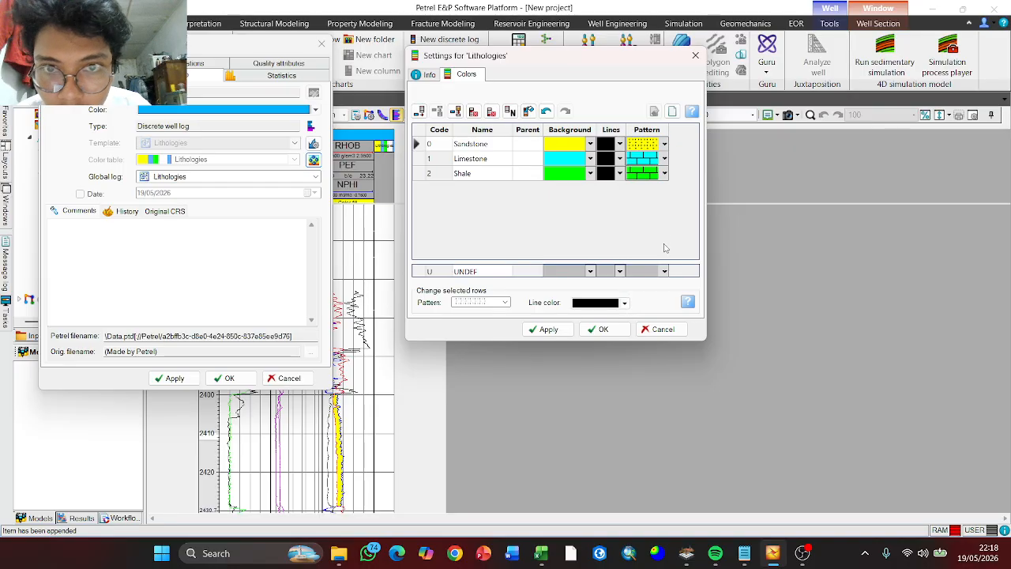
{"action": "left_click", "coordinate": [665, 144]}
{"action": "scroll", "coordinate": [673, 266], "scroll_direction": "down", "scroll_amount": 2}
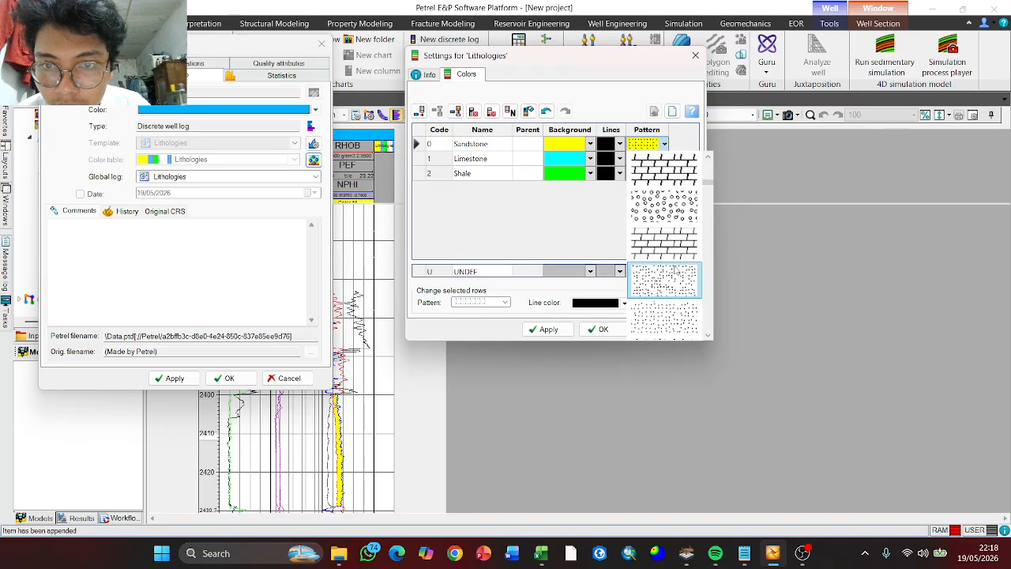
{"action": "scroll", "coordinate": [676, 268], "scroll_direction": "up", "scroll_amount": 4}
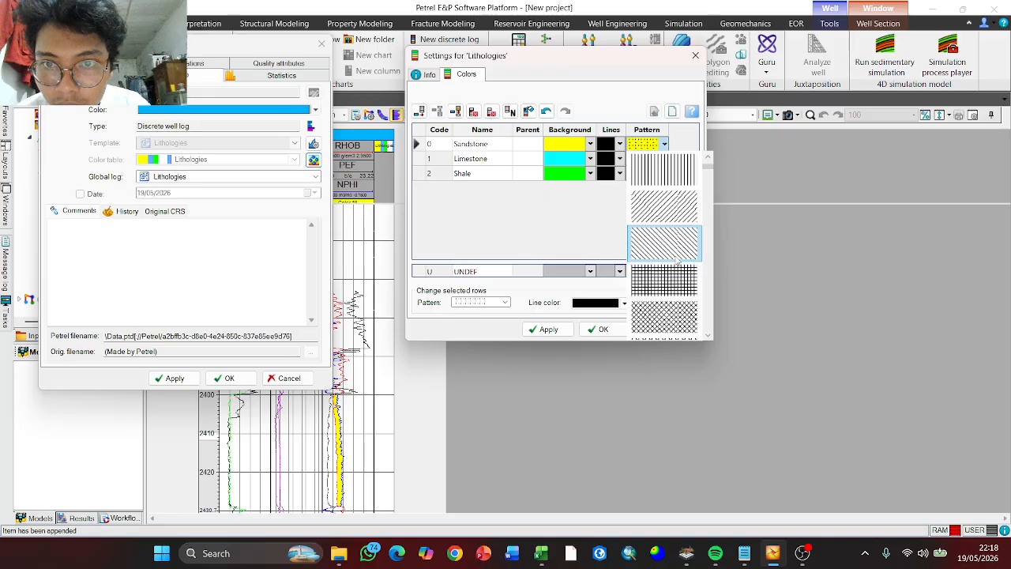
{"action": "left_click", "coordinate": [660, 145]}
Set the Sandstone, Limestone and Shale classes to the blank pattern for plain colour fills and accept the Lithologies settings
{"action": "left_click", "coordinate": [664, 145]}
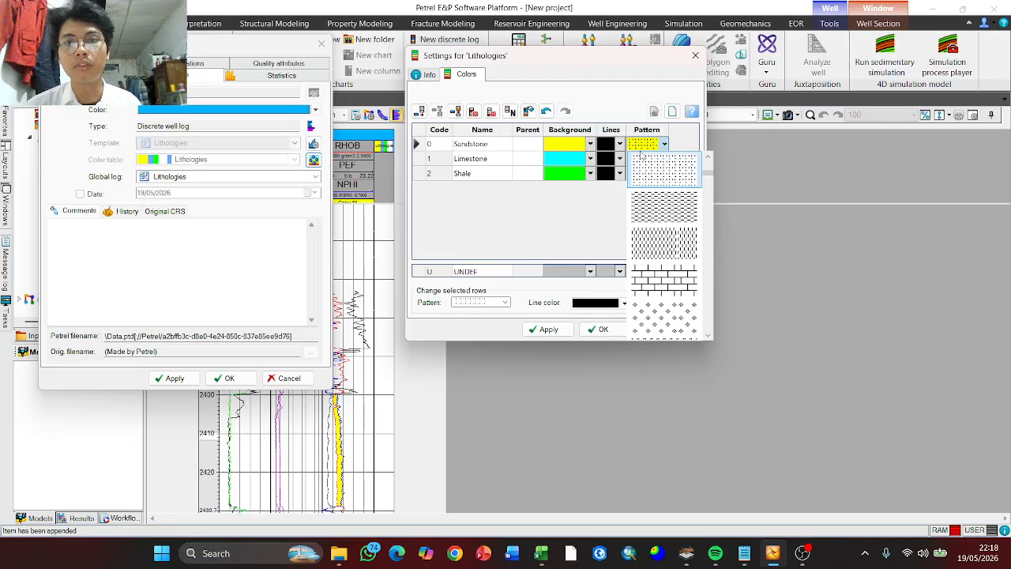
{"action": "scroll", "coordinate": [682, 178], "scroll_direction": "up", "scroll_amount": 3}
{"action": "left_click", "coordinate": [662, 179]}
{"action": "left_click", "coordinate": [665, 158]}
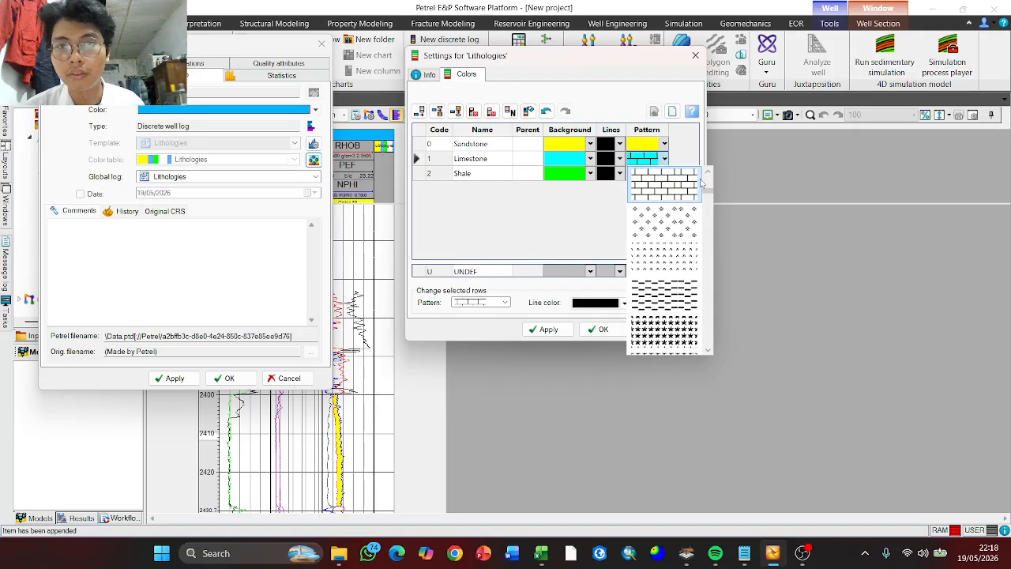
{"action": "scroll", "coordinate": [667, 192], "scroll_direction": "up", "scroll_amount": 3}
{"action": "left_click", "coordinate": [658, 181]}
{"action": "left_click", "coordinate": [664, 173]}
{"action": "scroll", "coordinate": [672, 198], "scroll_direction": "up", "scroll_amount": 4}
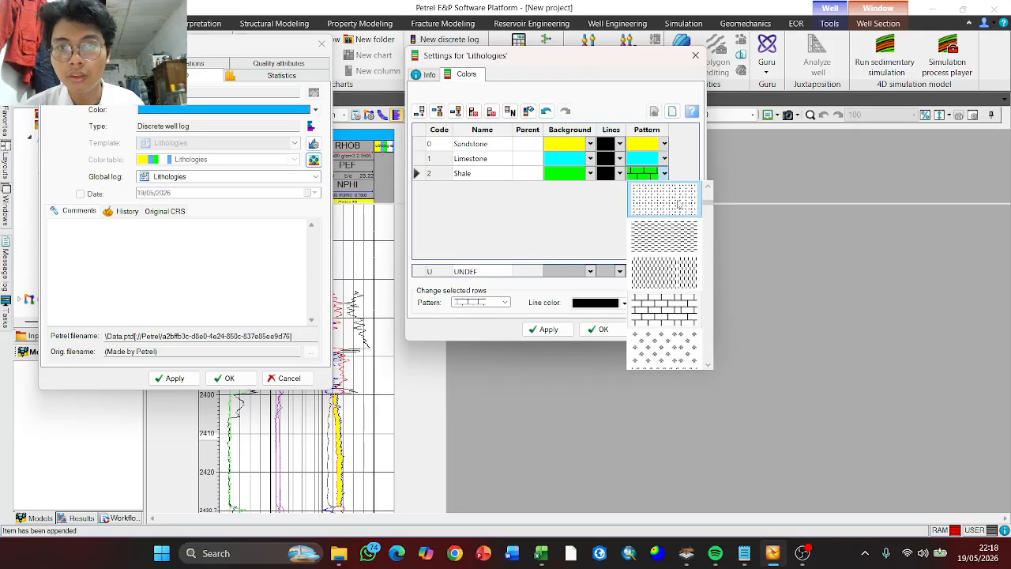
{"action": "left_click", "coordinate": [673, 199]}
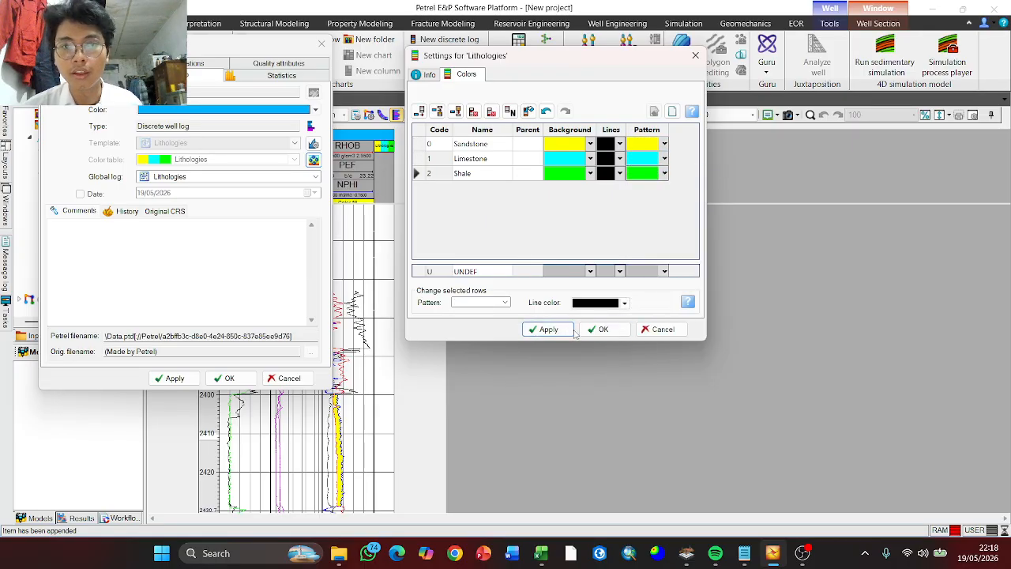
{"action": "left_click", "coordinate": [600, 328]}
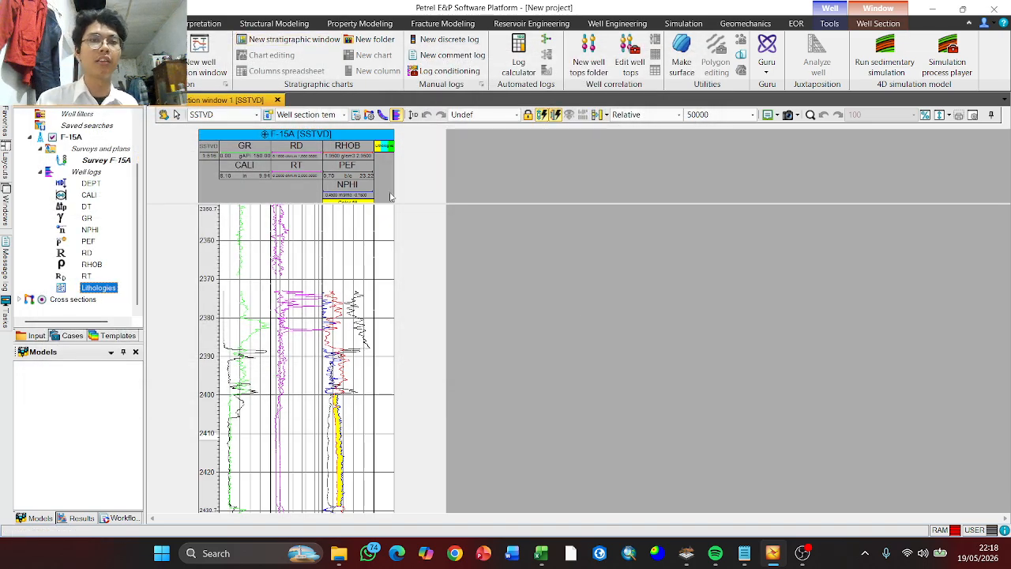
Paint a Sandstone interval in the Lithologies track along the yellow crossover zone, from about 2400 to 2429 depth
{"action": "scroll", "coordinate": [392, 285], "scroll_direction": "down", "scroll_amount": 3}
{"action": "scroll", "coordinate": [384, 277], "scroll_direction": "down", "scroll_amount": 4}
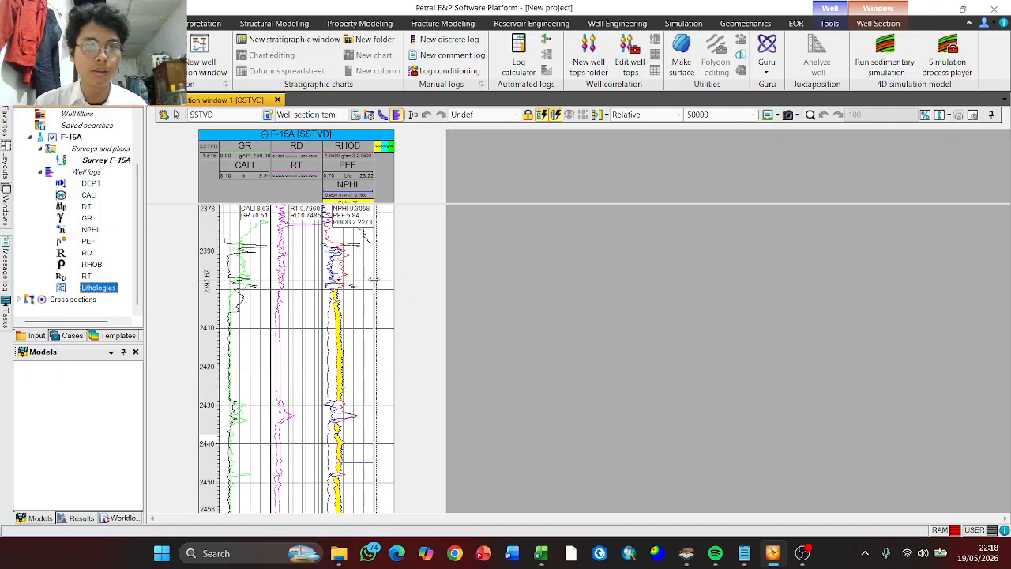
{"action": "scroll", "coordinate": [378, 303], "scroll_direction": "up", "scroll_amount": 3}
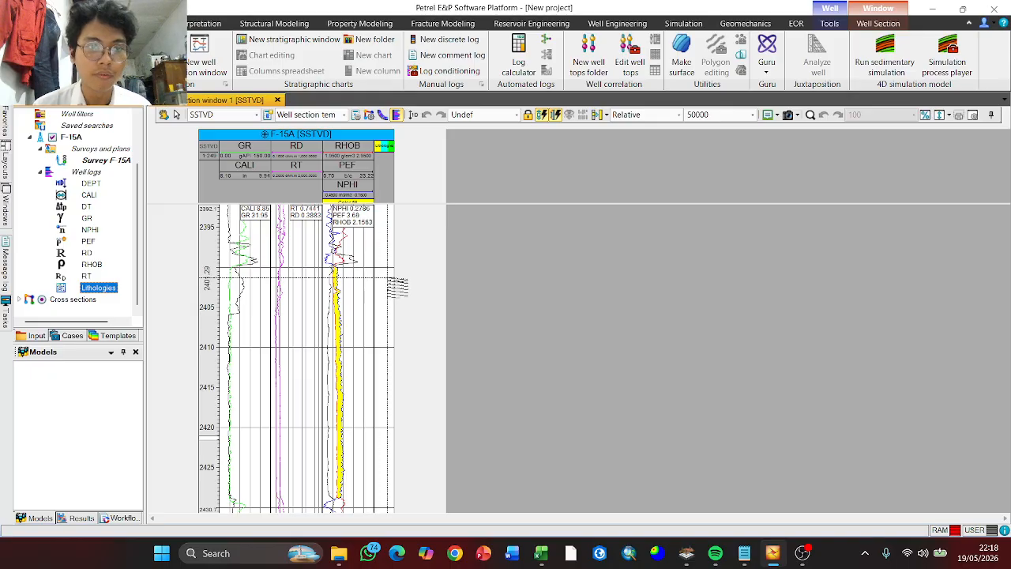
{"action": "right_click", "coordinate": [386, 278]}
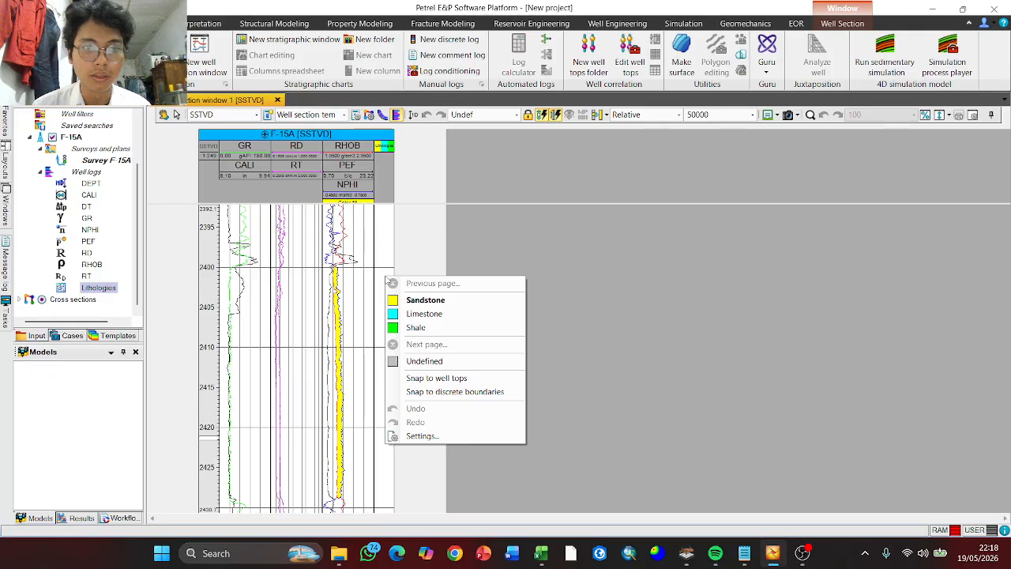
{"action": "left_click", "coordinate": [425, 314]}
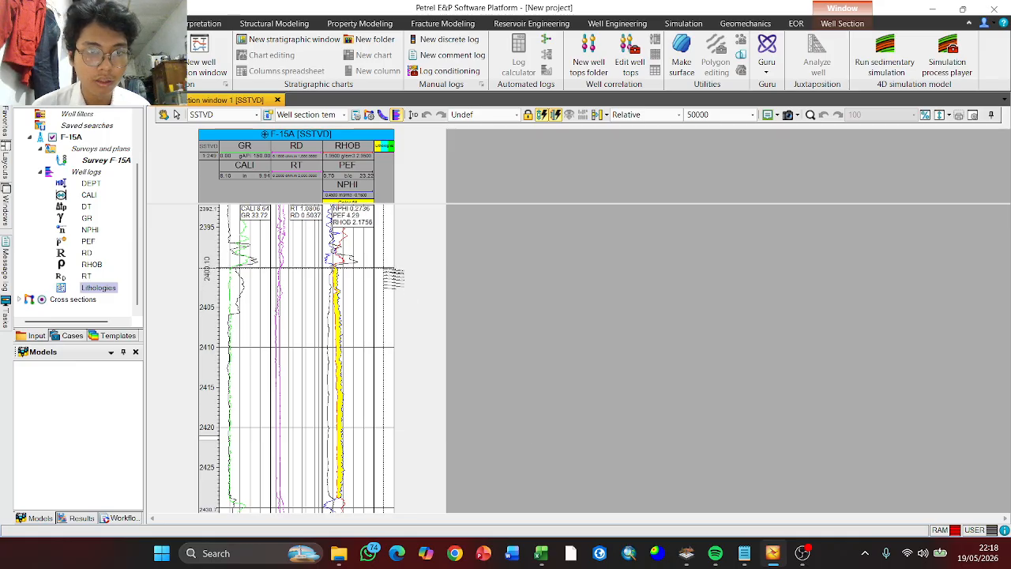
{"action": "left_click_drag", "start_coordinate": [393, 272], "coordinate": [402, 499]}
Paint a thin Shale interval in the Lithologies track at the high-GR peak, from about 2468 to 2470 depth
{"action": "scroll", "coordinate": [387, 387], "scroll_direction": "down", "scroll_amount": 5}
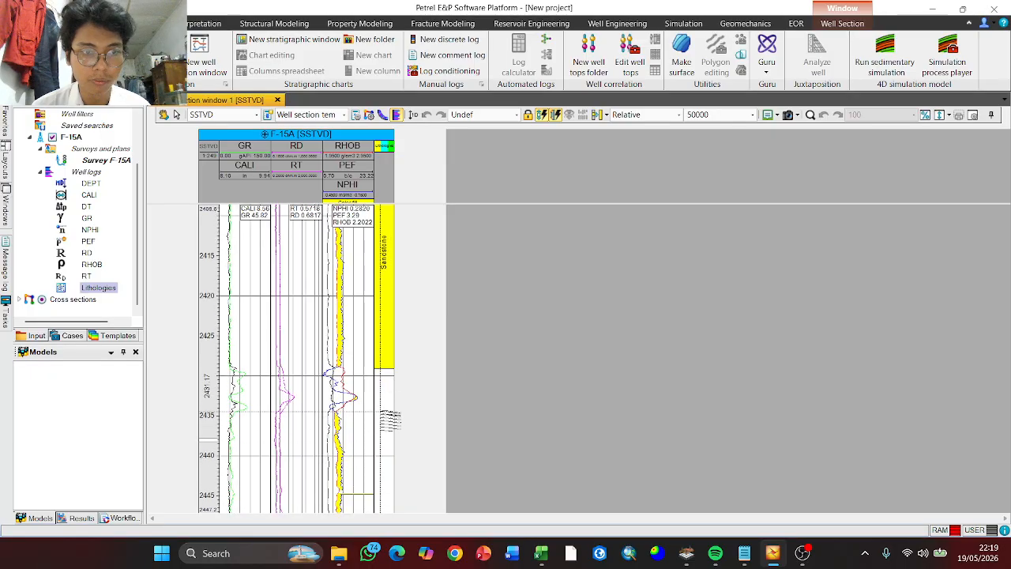
{"action": "scroll", "coordinate": [387, 387], "scroll_direction": "down", "scroll_amount": 4}
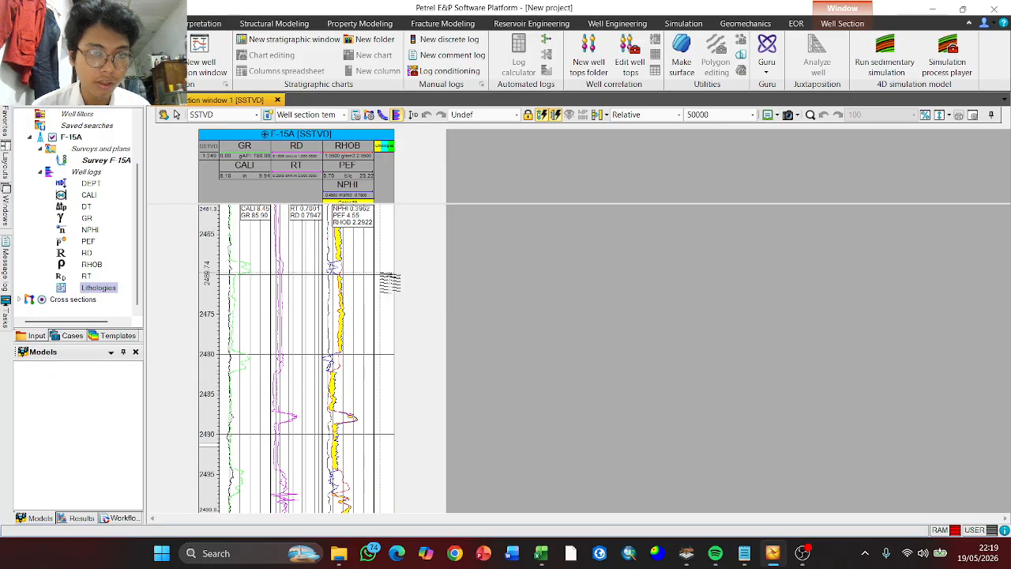
{"action": "right_click", "coordinate": [390, 265]}
{"action": "left_click", "coordinate": [425, 299]}
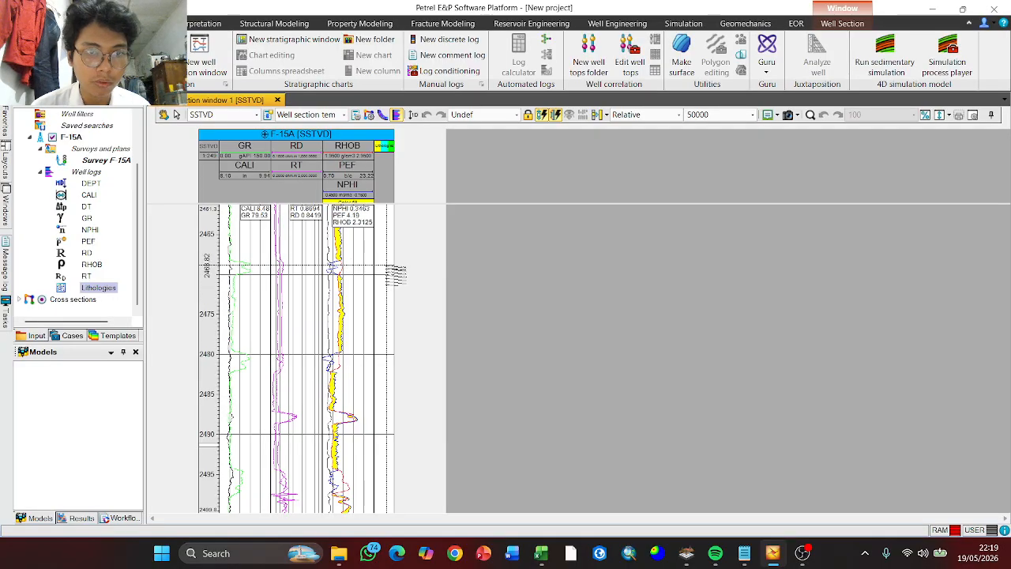
{"action": "left_click_drag", "start_coordinate": [390, 268], "coordinate": [391, 274]}
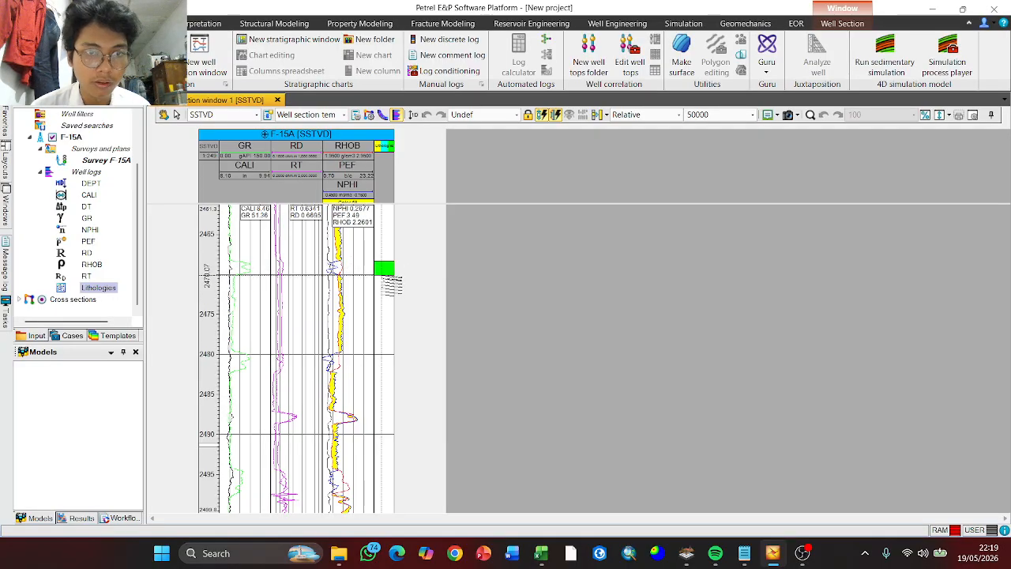
Create a new discrete log for the well using the Zones template
{"action": "scroll", "coordinate": [388, 316], "scroll_direction": "up", "scroll_amount": 3}
{"action": "scroll", "coordinate": [388, 341], "scroll_direction": "up", "scroll_amount": 8}
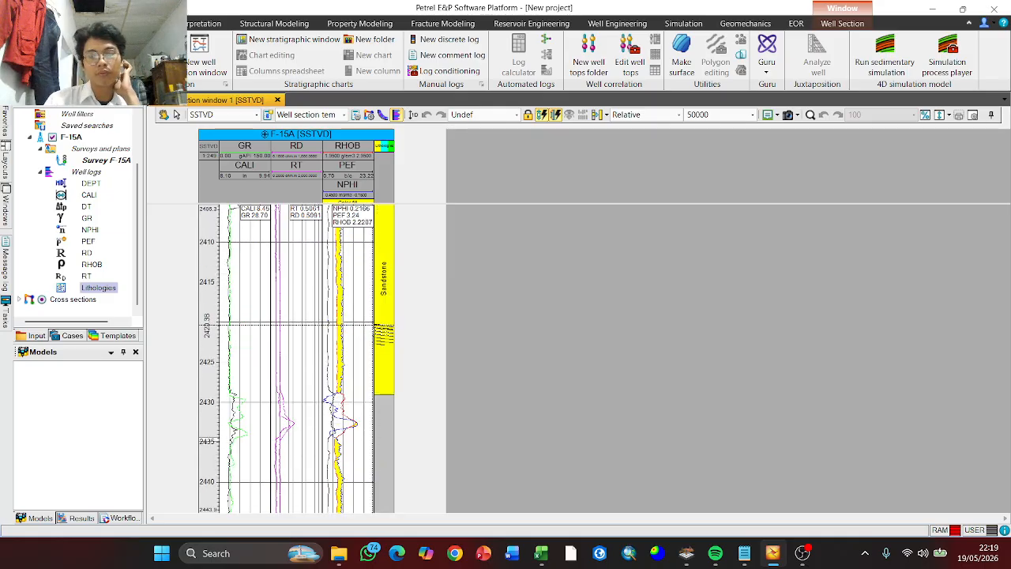
{"action": "left_click", "coordinate": [446, 41]}
{"action": "left_click", "coordinate": [310, 143]}
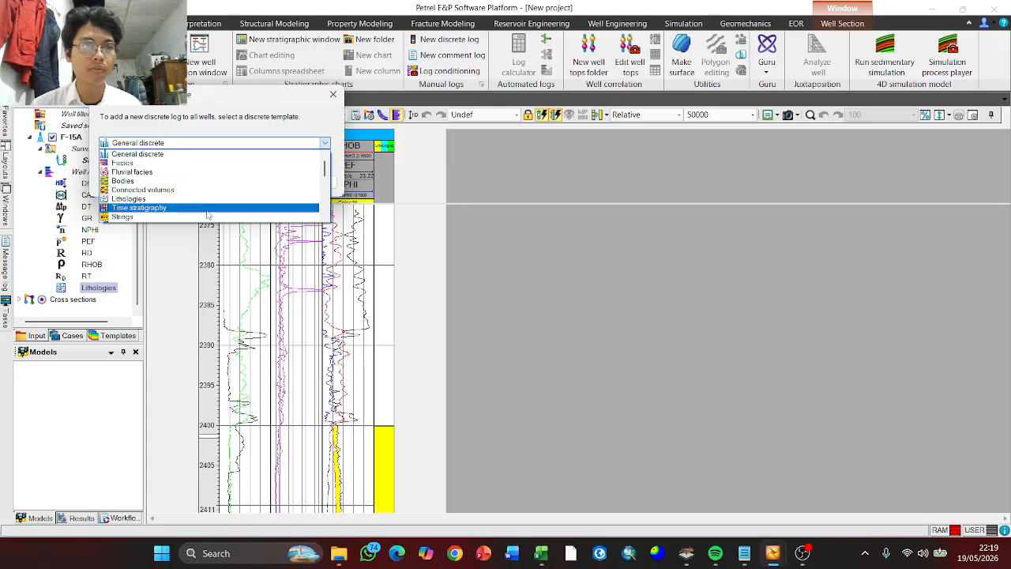
{"action": "scroll", "coordinate": [207, 212], "scroll_direction": "down", "scroll_amount": 1}
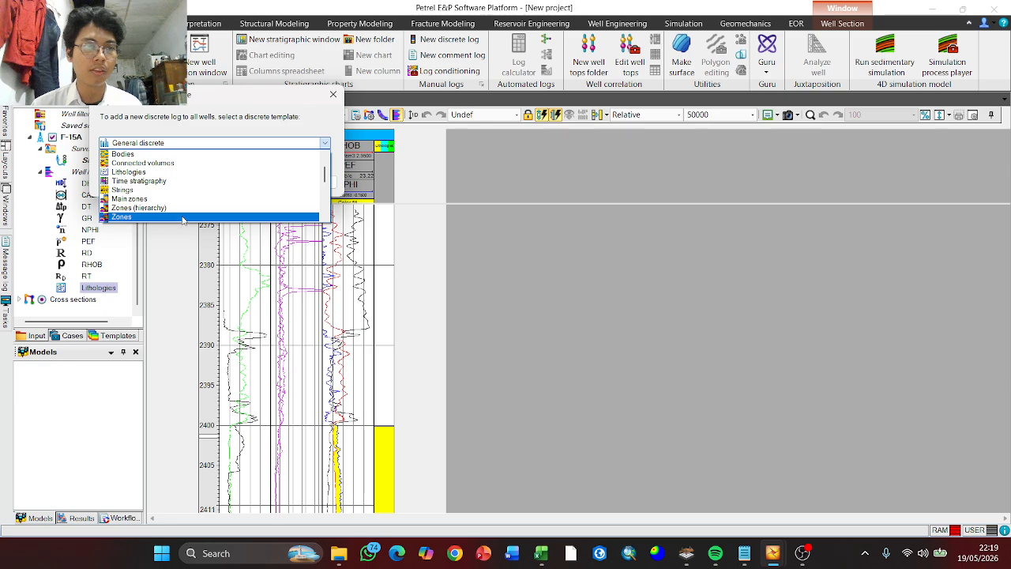
{"action": "left_click", "coordinate": [183, 217]}
{"action": "left_click", "coordinate": [239, 183]}
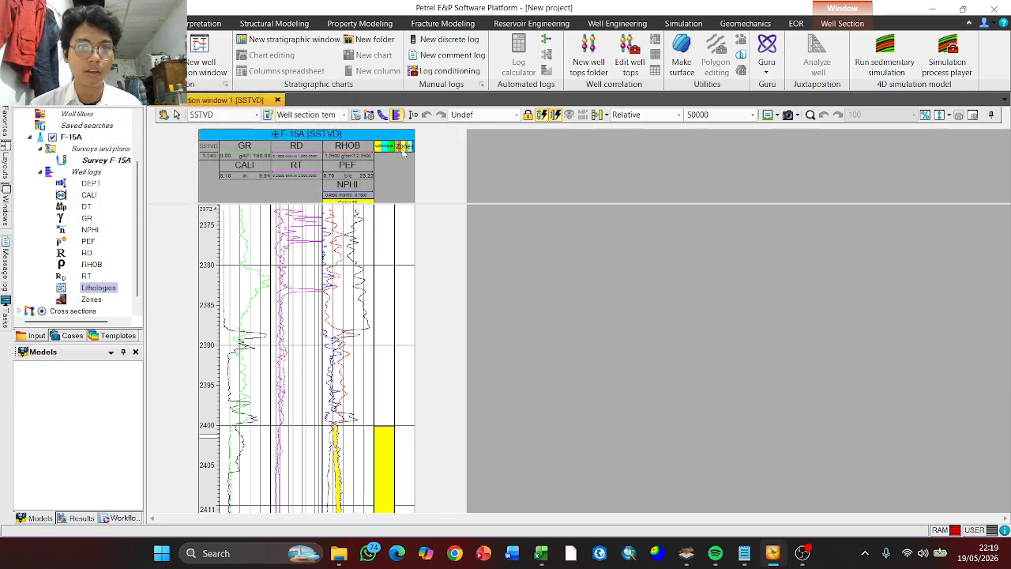
Open the colour table from the Zones log's settings and delete all its predefined zone classes
{"action": "right_click", "coordinate": [94, 300]}
{"action": "left_click", "coordinate": [126, 305]}
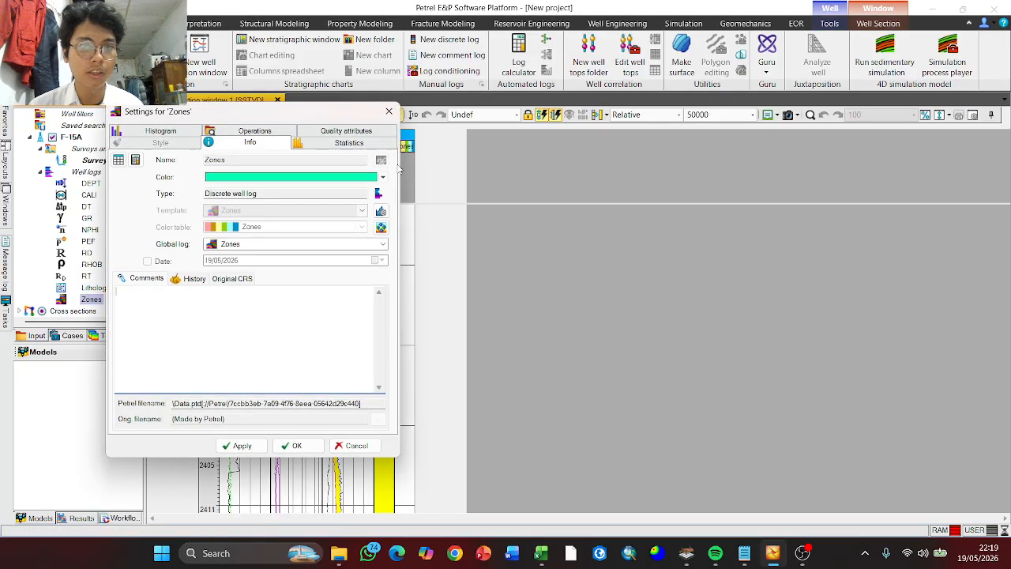
{"action": "left_click", "coordinate": [382, 228]}
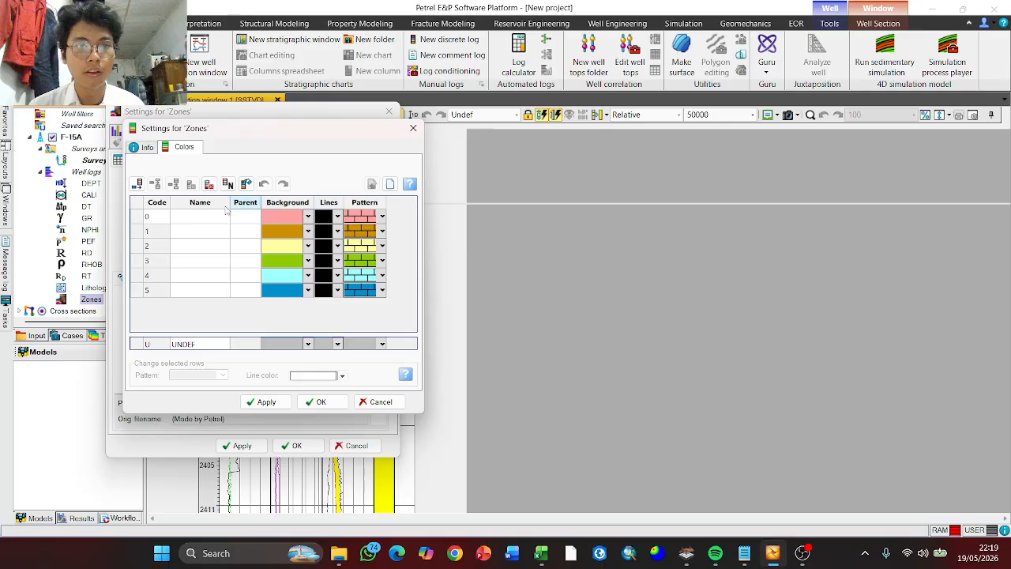
{"action": "left_click", "coordinate": [209, 184]}
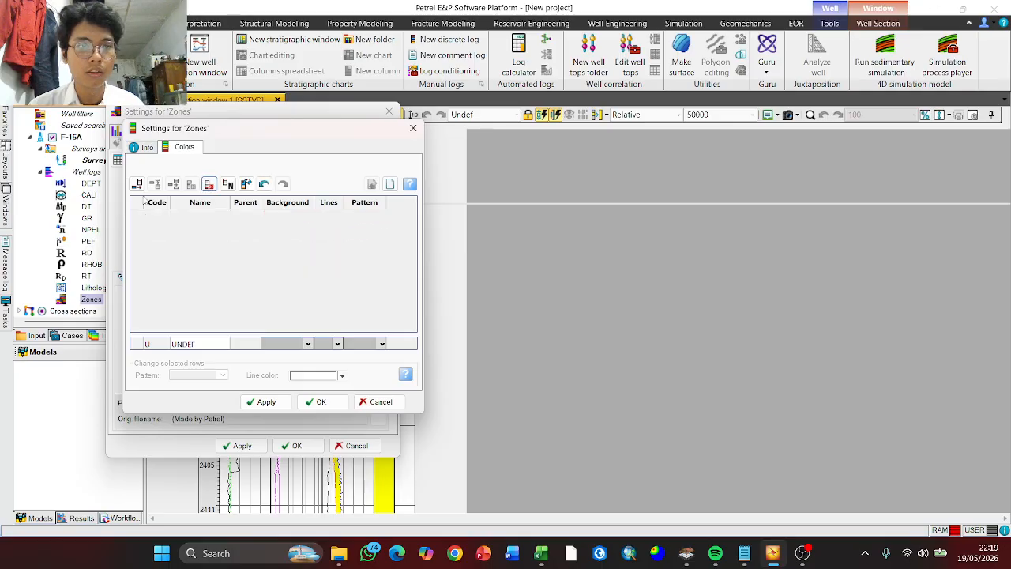
Add three zone classes to the emptied colour table, named LST, TST and HST
{"action": "left_click", "coordinate": [137, 183]}
{"action": "left_click", "coordinate": [137, 184]}
{"action": "left_click", "coordinate": [137, 183]}
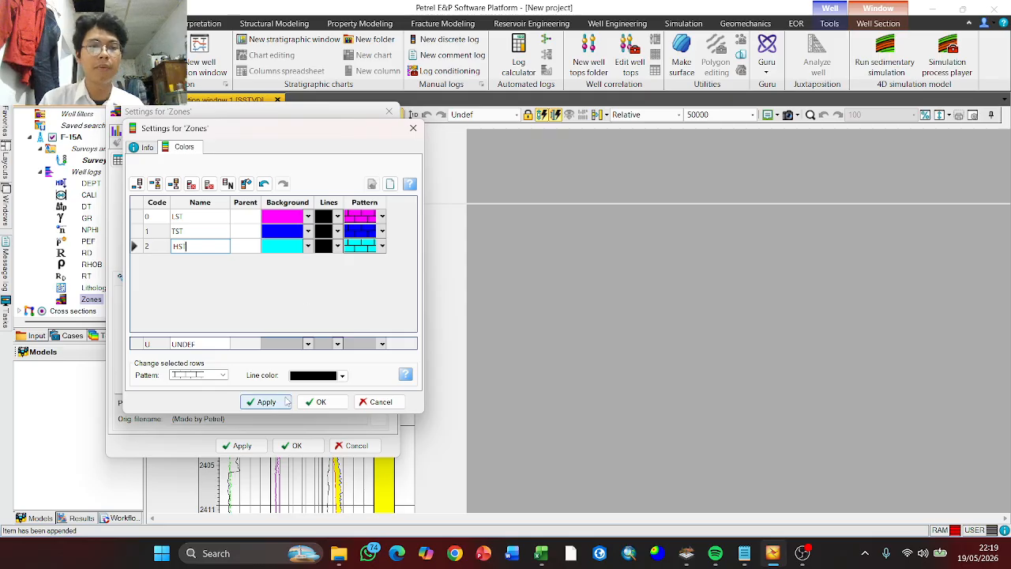
Set the LST, TST and HST classes to the blank pattern and accept the colour table and Zones log settings
{"action": "left_click", "coordinate": [358, 213]}
{"action": "left_click", "coordinate": [370, 219]}
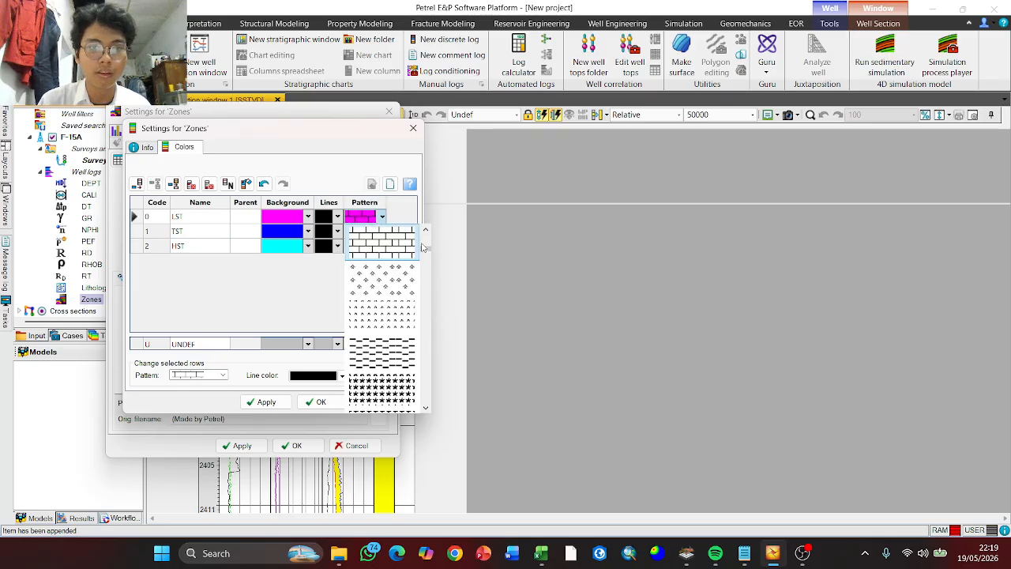
{"action": "left_click_drag", "start_coordinate": [425, 248], "coordinate": [425, 236]}
{"action": "left_click", "coordinate": [399, 243]}
{"action": "left_click", "coordinate": [382, 231]}
{"action": "left_click", "coordinate": [397, 261]}
{"action": "left_click", "coordinate": [377, 247]}
{"action": "left_click_drag", "start_coordinate": [425, 278], "coordinate": [421, 269]}
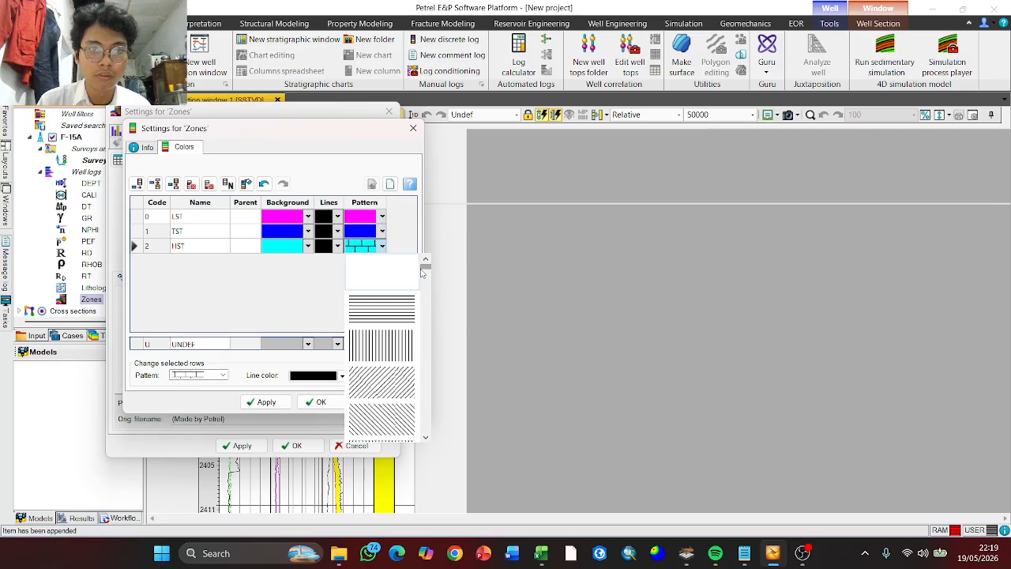
{"action": "left_click", "coordinate": [391, 270]}
{"action": "left_click", "coordinate": [313, 403]}
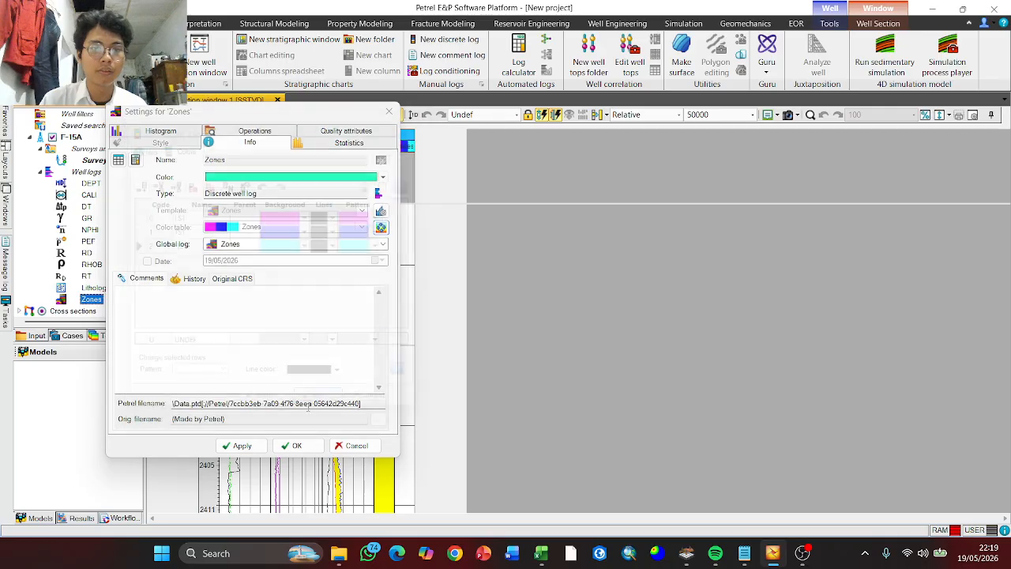
{"action": "left_click", "coordinate": [292, 446]}
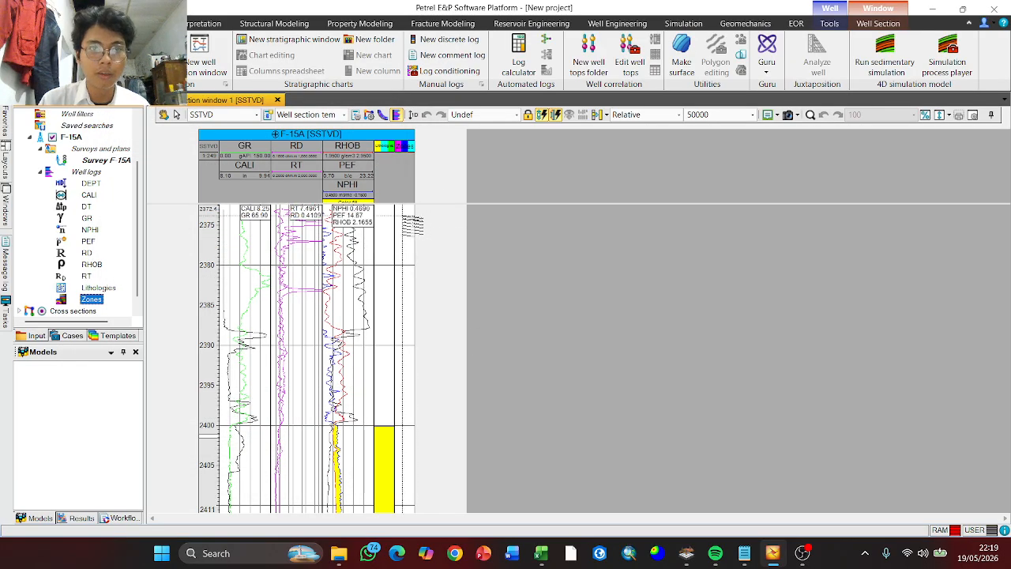
{"action": "scroll", "coordinate": [388, 295], "scroll_direction": "down", "scroll_amount": 1}
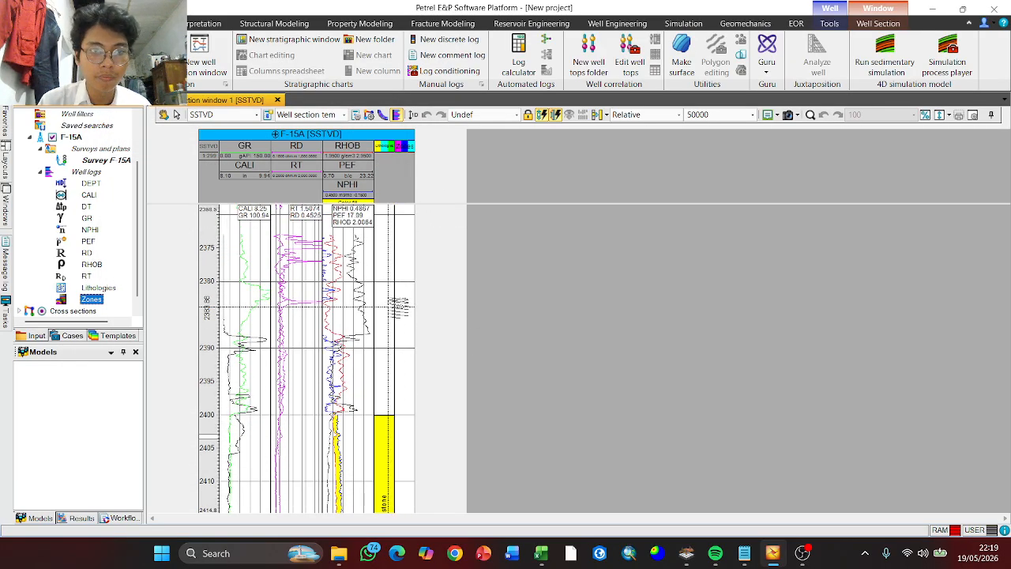
Paint a TST interval in the Zones log from about 2381 to 2388 m
{"action": "scroll", "coordinate": [391, 306], "scroll_direction": "down", "scroll_amount": 1}
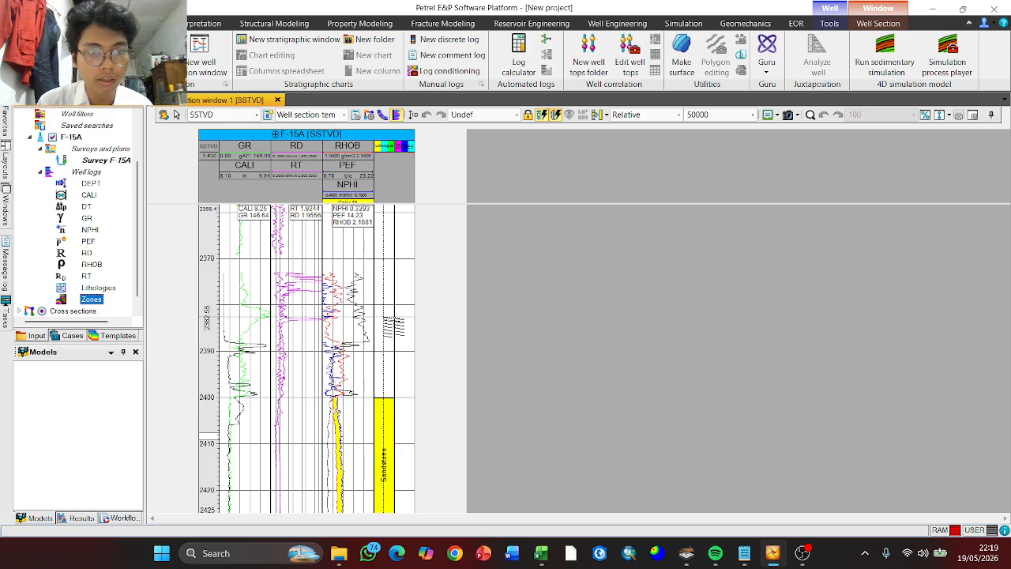
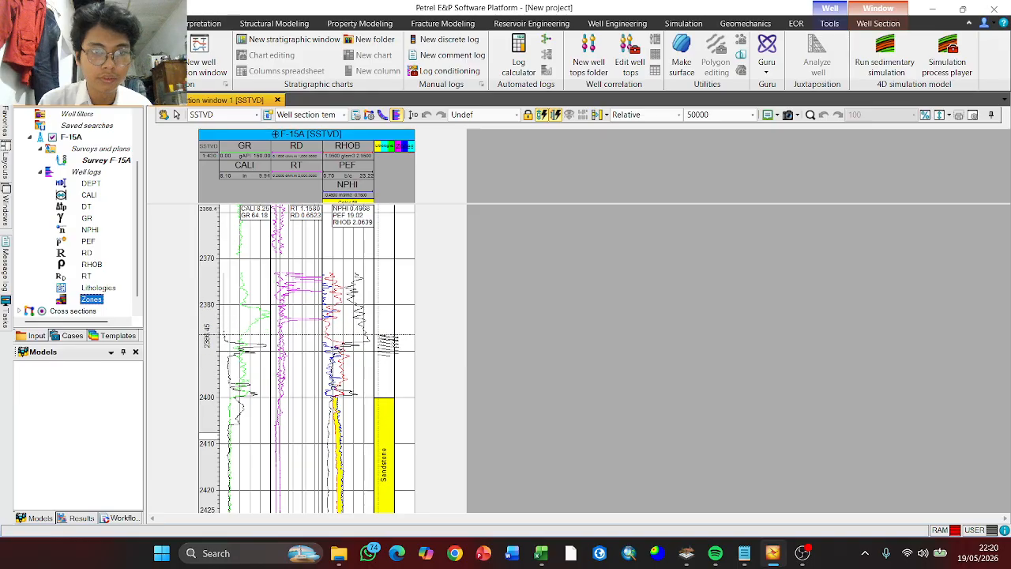
{"action": "right_click", "coordinate": [385, 337]}
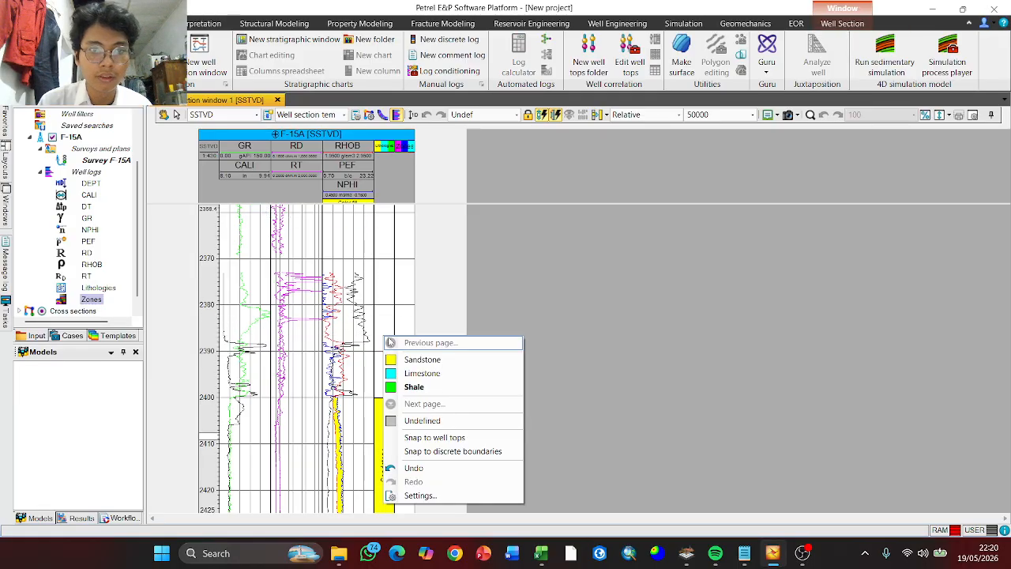
{"action": "left_click", "coordinate": [407, 321]}
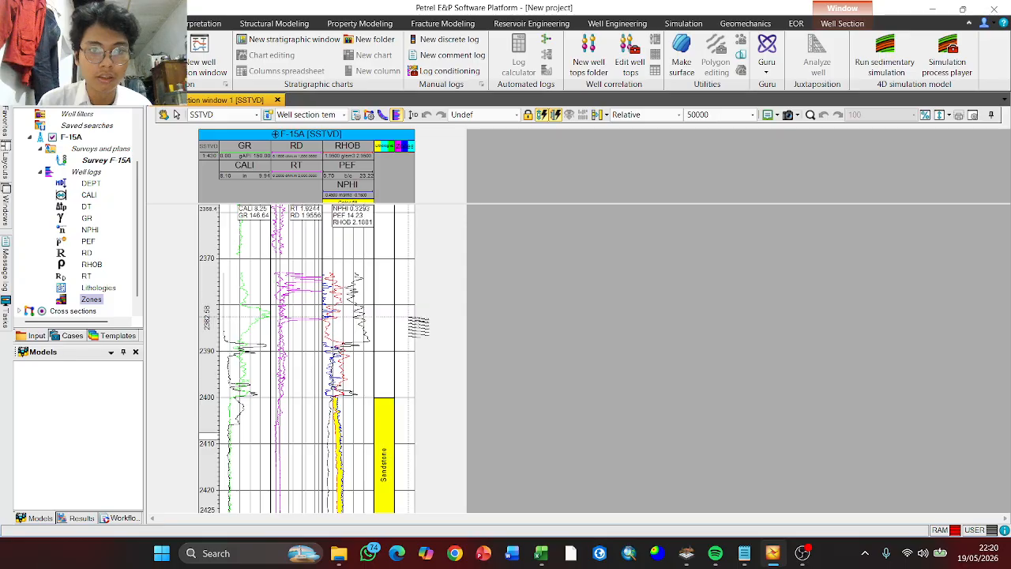
{"action": "right_click", "coordinate": [409, 317]}
{"action": "left_click", "coordinate": [435, 359]}
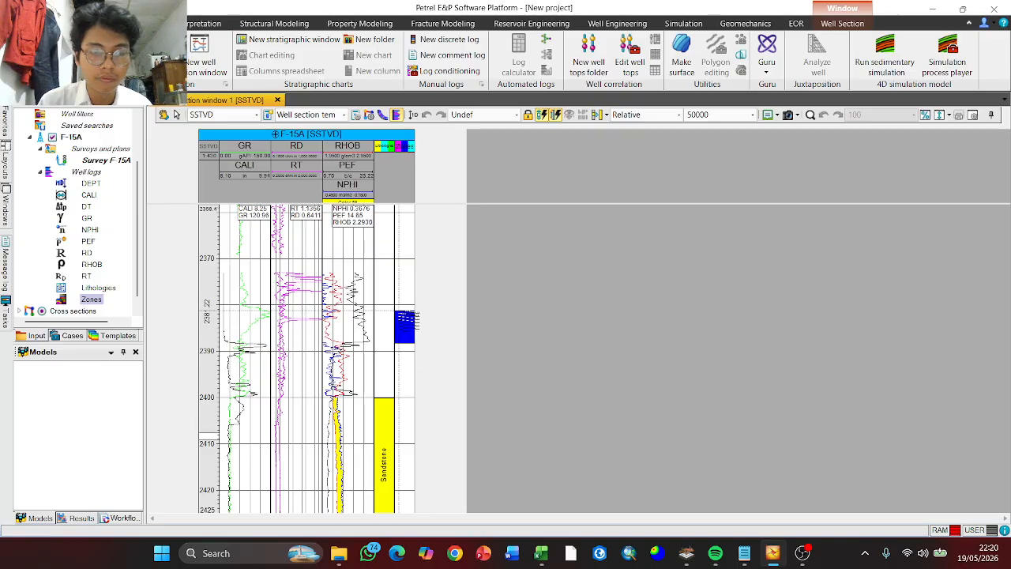
{"action": "scroll", "coordinate": [395, 392], "scroll_direction": "down", "scroll_amount": 2}
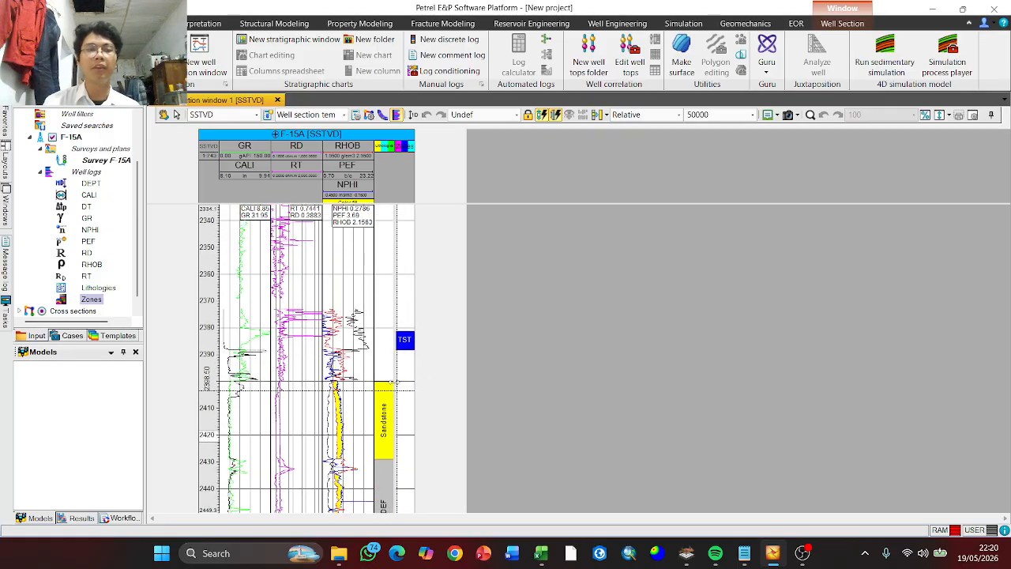
Paint an HST interval in the Zones log from the base of the logged section, about 3150 m, up to about 2550 m
{"action": "scroll", "coordinate": [395, 364], "scroll_direction": "down", "scroll_amount": 4}
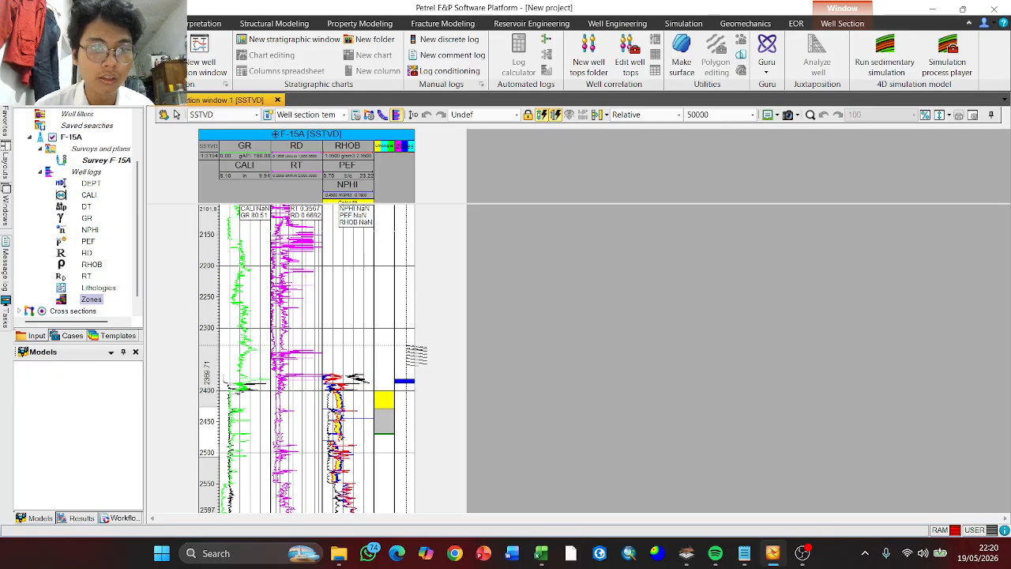
{"action": "scroll", "coordinate": [409, 347], "scroll_direction": "down", "scroll_amount": 5}
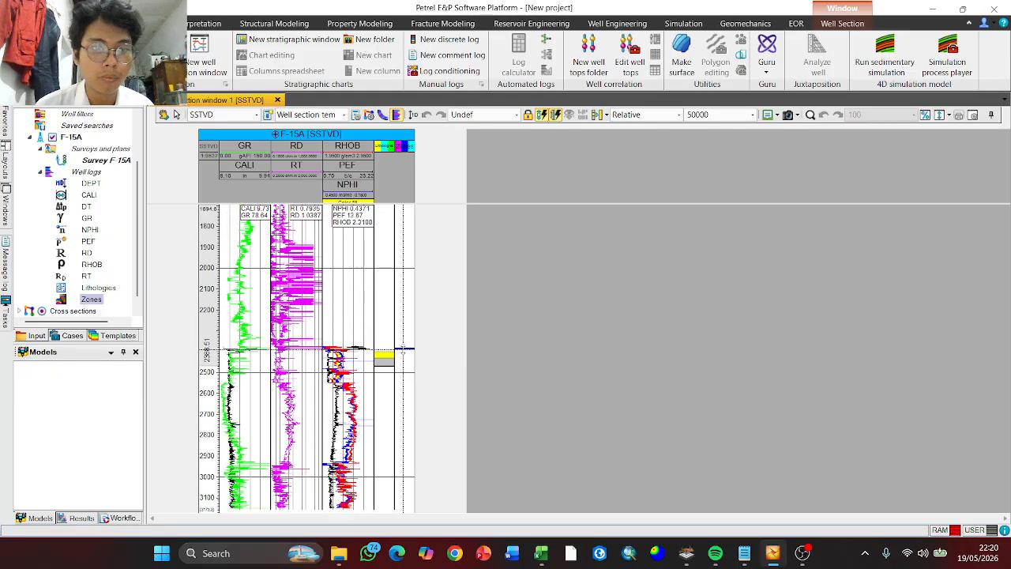
{"action": "scroll", "coordinate": [397, 350], "scroll_direction": "up", "scroll_amount": 11}
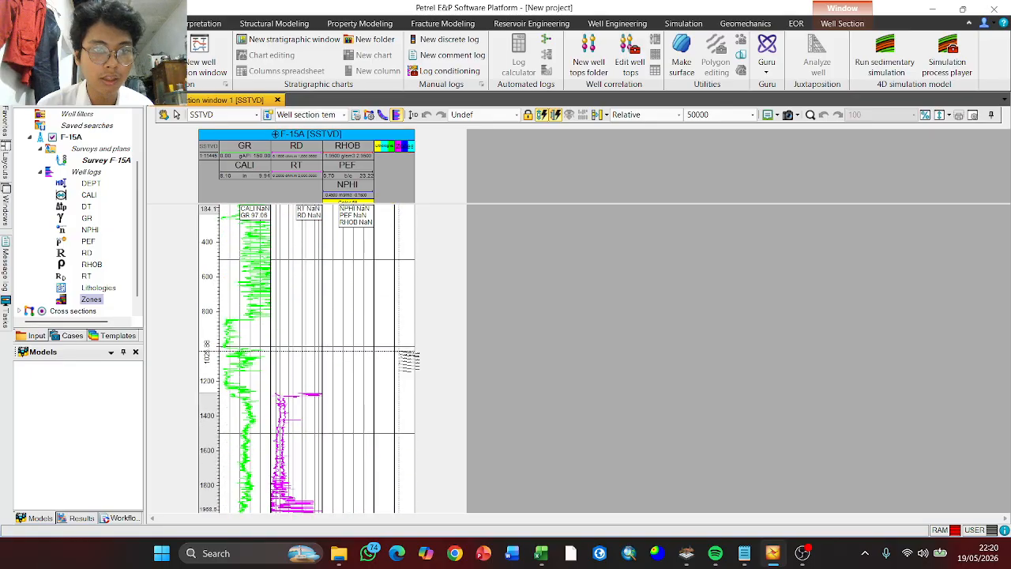
{"action": "scroll", "coordinate": [409, 360], "scroll_direction": "down", "scroll_amount": 5}
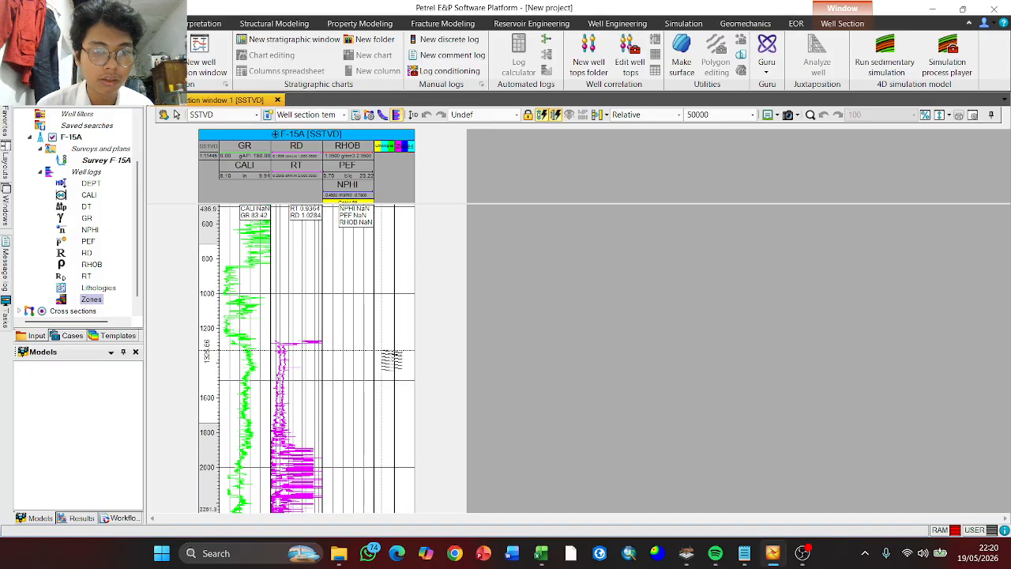
{"action": "scroll", "coordinate": [387, 349], "scroll_direction": "down", "scroll_amount": 6}
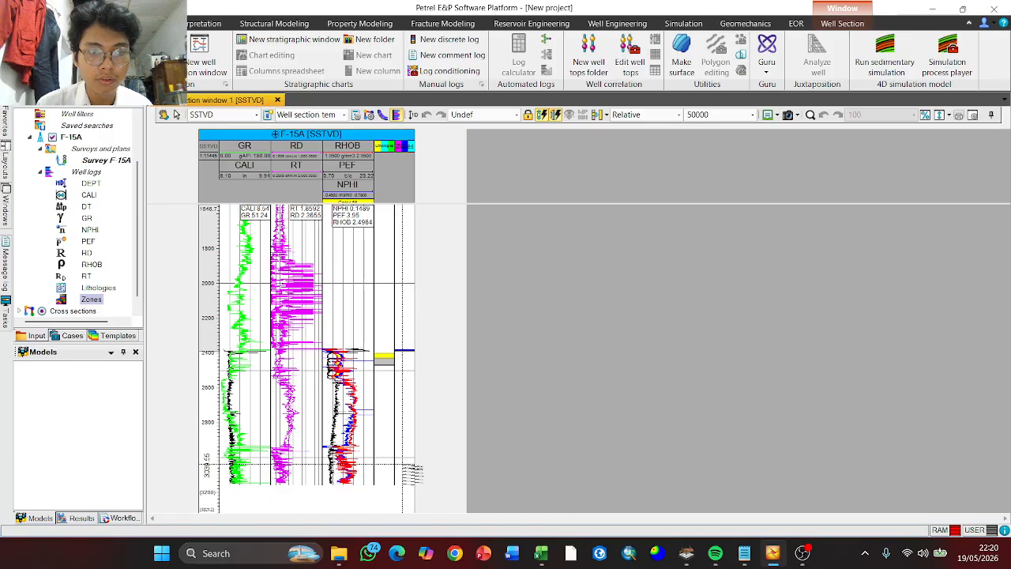
{"action": "scroll", "coordinate": [413, 471], "scroll_direction": "down", "scroll_amount": 1}
{"action": "right_click", "coordinate": [406, 445]}
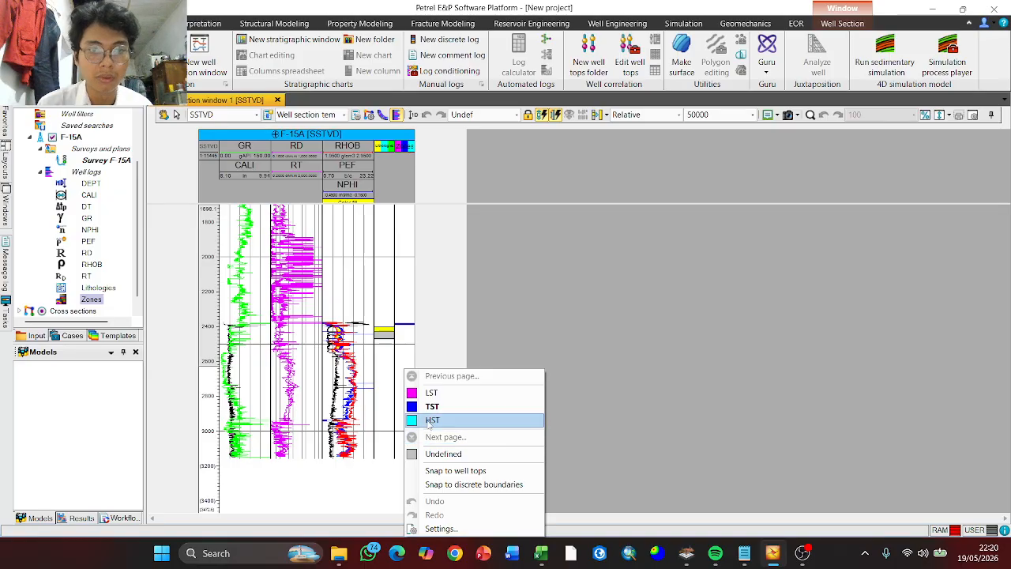
{"action": "left_click", "coordinate": [429, 421]}
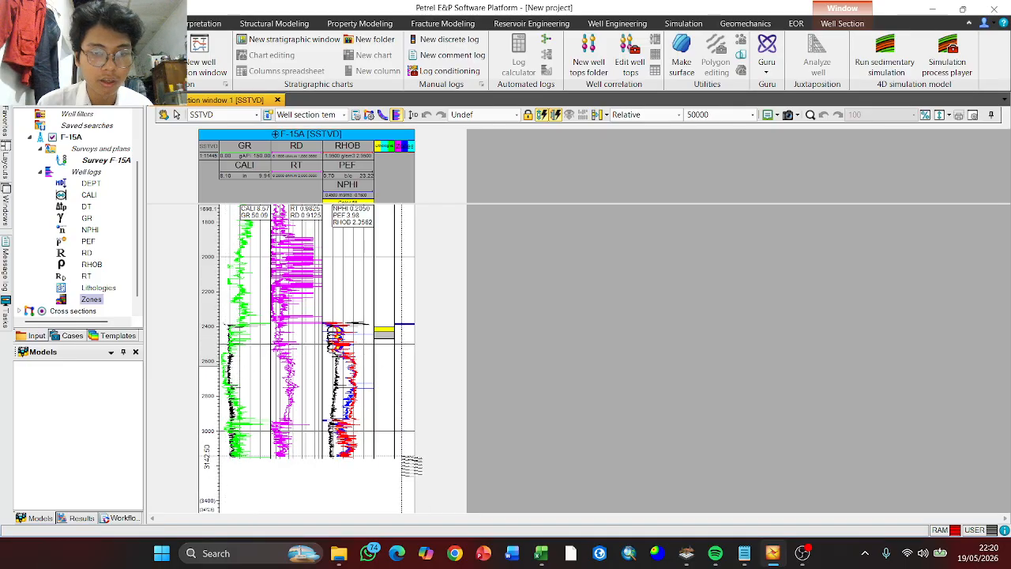
{"action": "left_click_drag", "start_coordinate": [403, 460], "coordinate": [403, 352]}
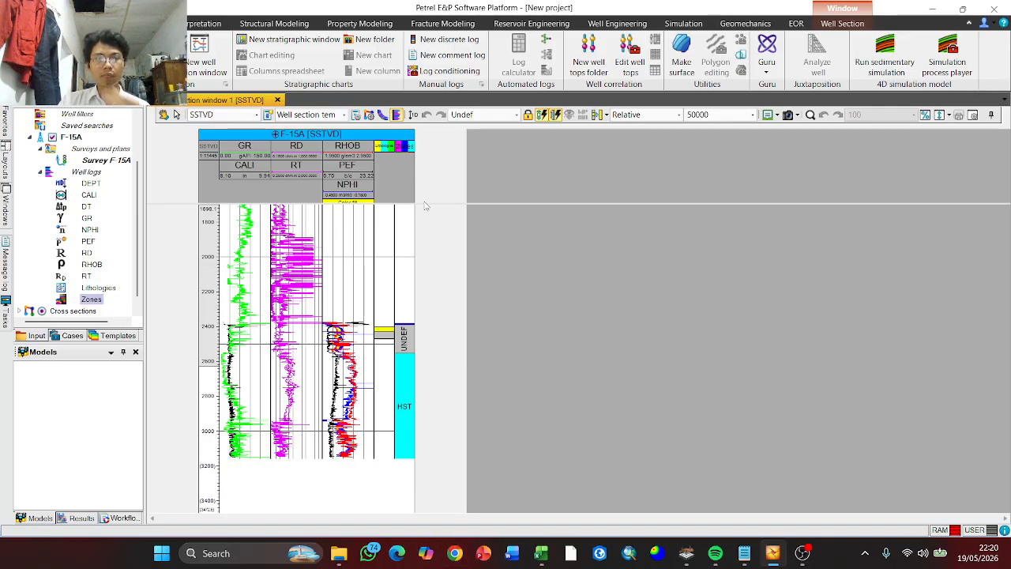
Create a new discrete log for the well using the Fluids template
{"action": "scroll", "coordinate": [372, 316], "scroll_direction": "down", "scroll_amount": 2}
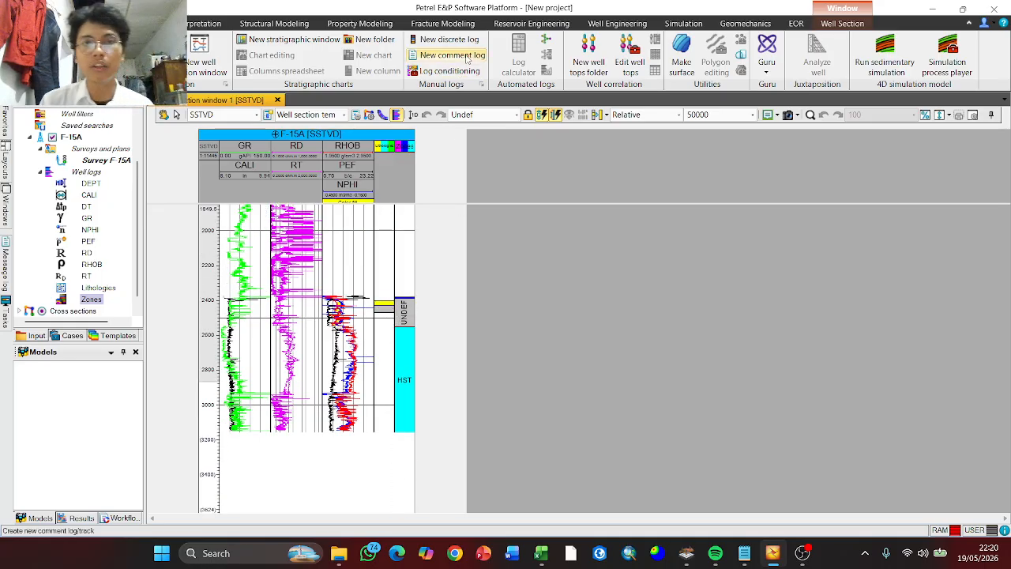
{"action": "left_click", "coordinate": [474, 41]}
{"action": "left_click", "coordinate": [257, 75]}
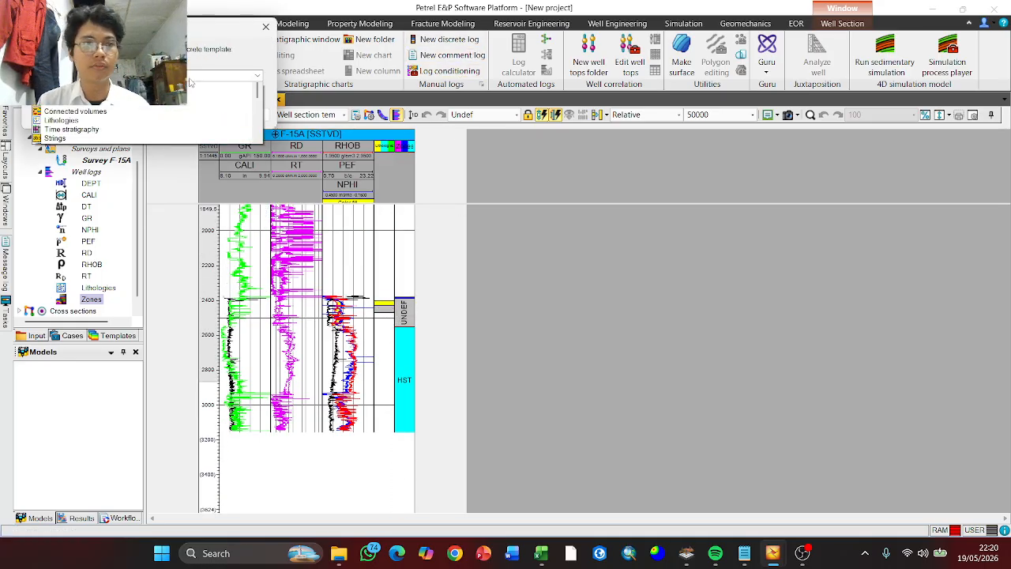
{"action": "scroll", "coordinate": [160, 130], "scroll_direction": "down", "scroll_amount": 2}
{"action": "scroll", "coordinate": [163, 120], "scroll_direction": "down", "scroll_amount": 1}
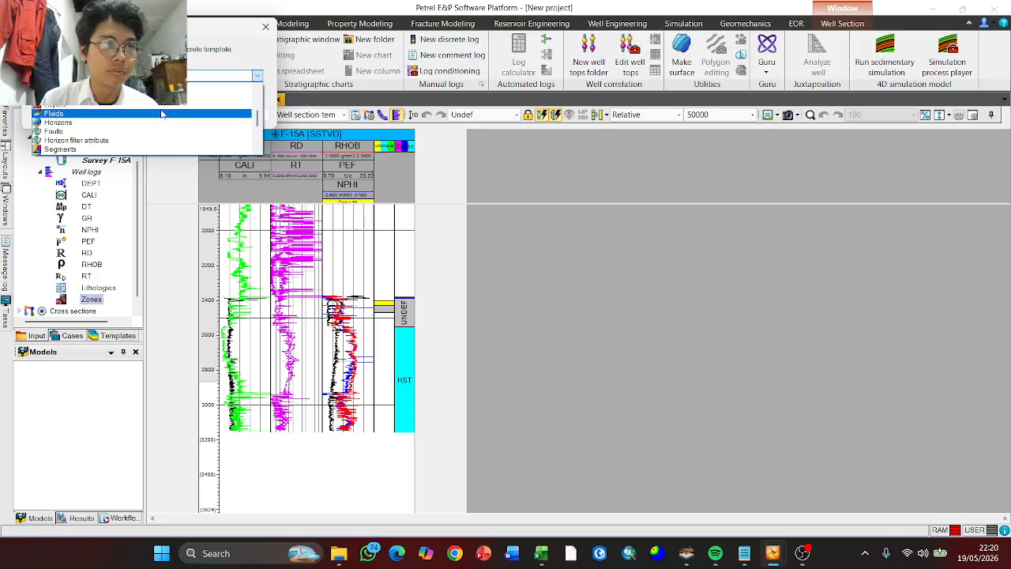
{"action": "left_click", "coordinate": [163, 116]}
{"action": "left_click", "coordinate": [198, 117]}
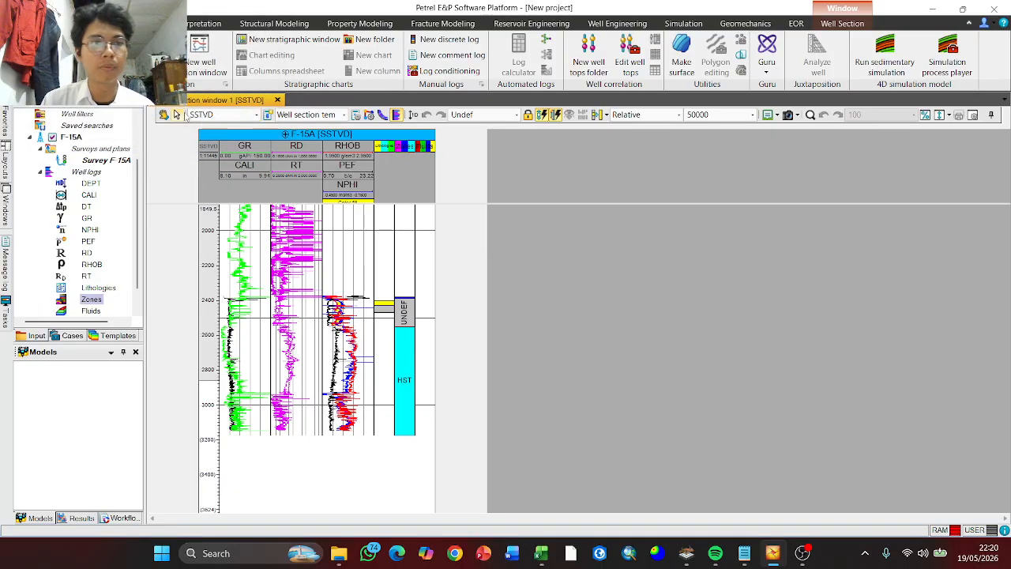
Open the colour table from the Fluids log's settings
{"action": "right_click", "coordinate": [99, 296]}
{"action": "right_click", "coordinate": [84, 305]}
{"action": "right_click", "coordinate": [83, 311]}
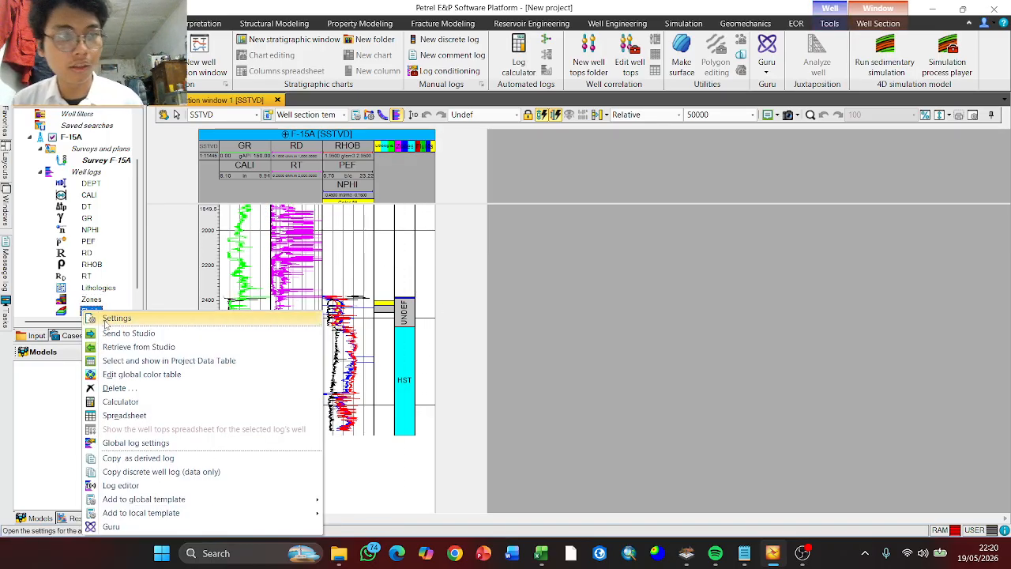
{"action": "left_click", "coordinate": [116, 318]}
{"action": "left_click", "coordinate": [313, 161]}
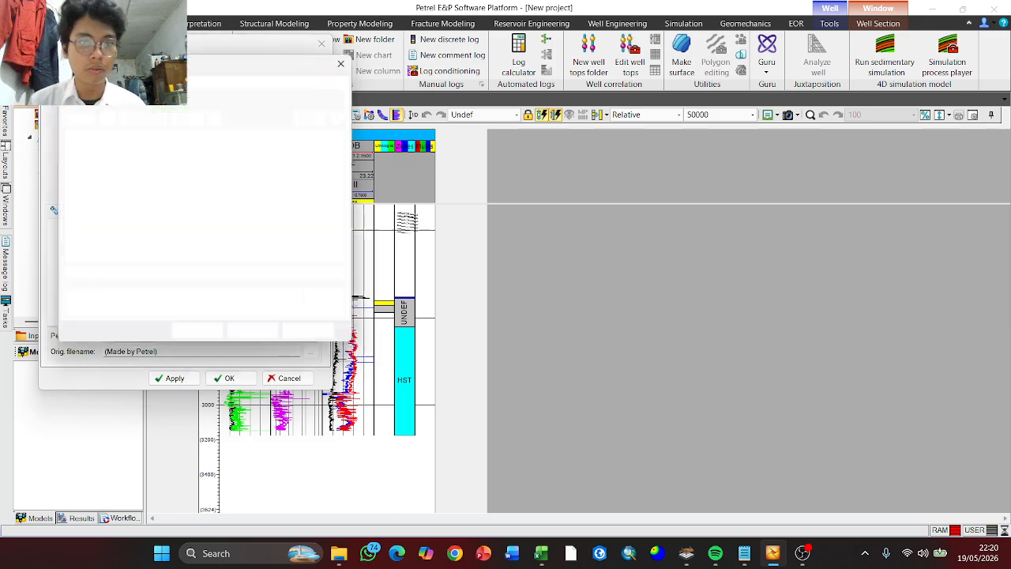
{"action": "left_click", "coordinate": [134, 164]}
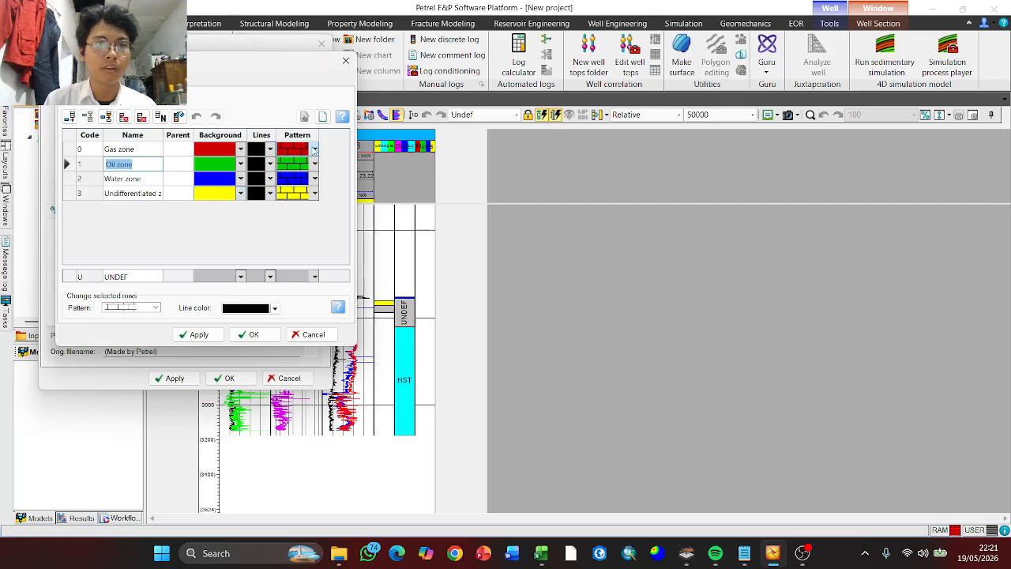
Set the Gas, Oil, Water and Undifferentiated zone classes to the blank pattern and accept the colour table and Fluids log settings
{"action": "left_click", "coordinate": [314, 150]}
{"action": "scroll", "coordinate": [316, 206], "scroll_direction": "up", "scroll_amount": 3}
{"action": "left_click", "coordinate": [336, 176]}
{"action": "left_click", "coordinate": [314, 164]}
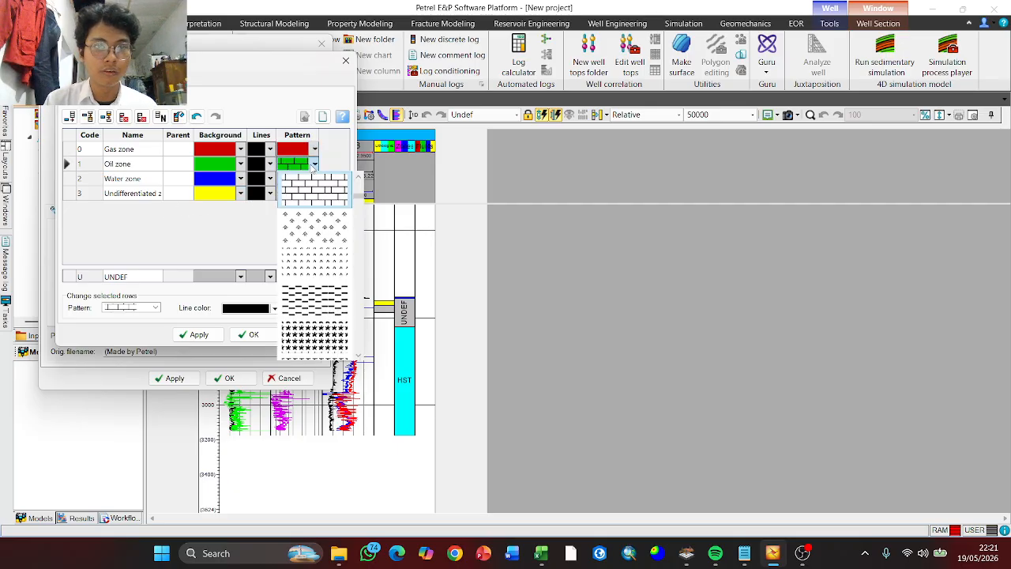
{"action": "scroll", "coordinate": [316, 190], "scroll_direction": "up", "scroll_amount": 3}
{"action": "left_click", "coordinate": [329, 195]}
{"action": "left_click", "coordinate": [315, 179]}
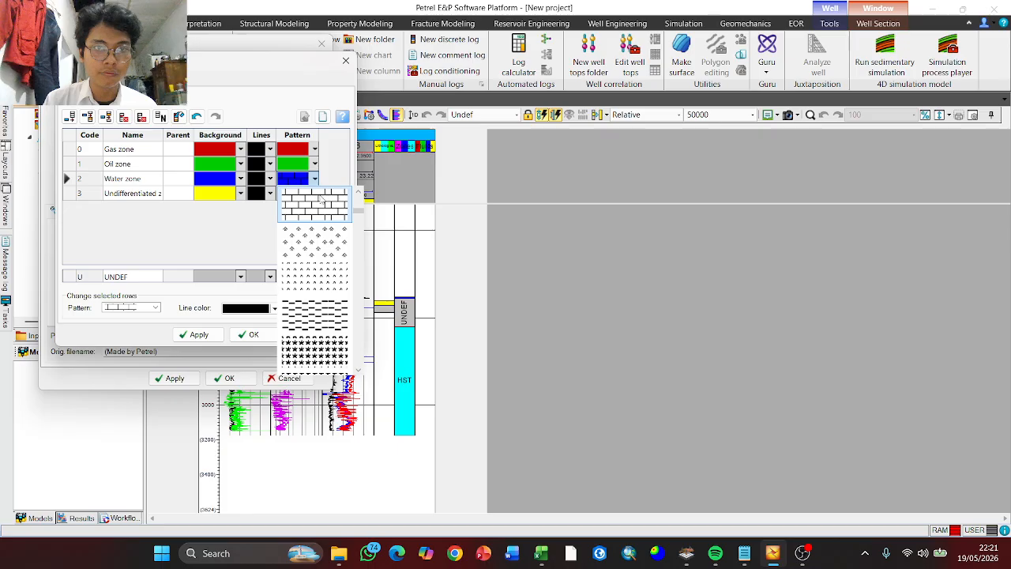
{"action": "scroll", "coordinate": [327, 198], "scroll_direction": "up", "scroll_amount": 3}
{"action": "left_click", "coordinate": [328, 197]}
{"action": "left_click", "coordinate": [315, 193]}
{"action": "scroll", "coordinate": [322, 207], "scroll_direction": "up", "scroll_amount": 3}
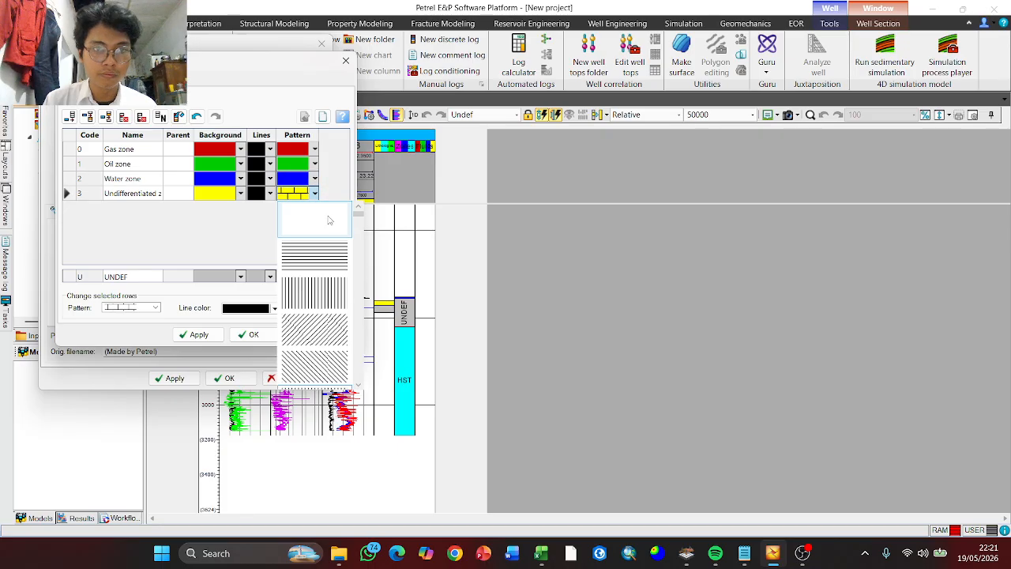
{"action": "left_click", "coordinate": [327, 219]}
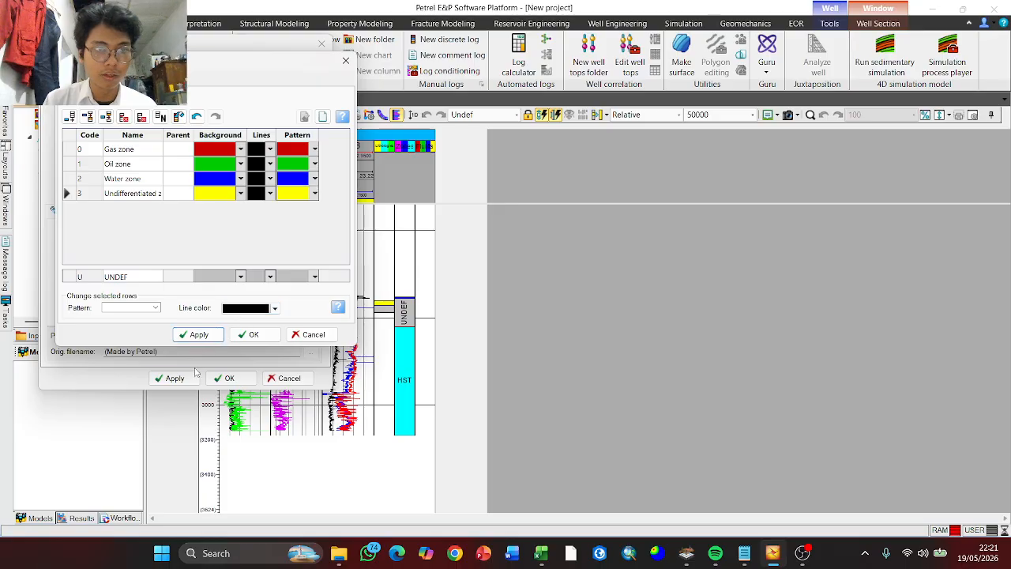
{"action": "left_click", "coordinate": [252, 334]}
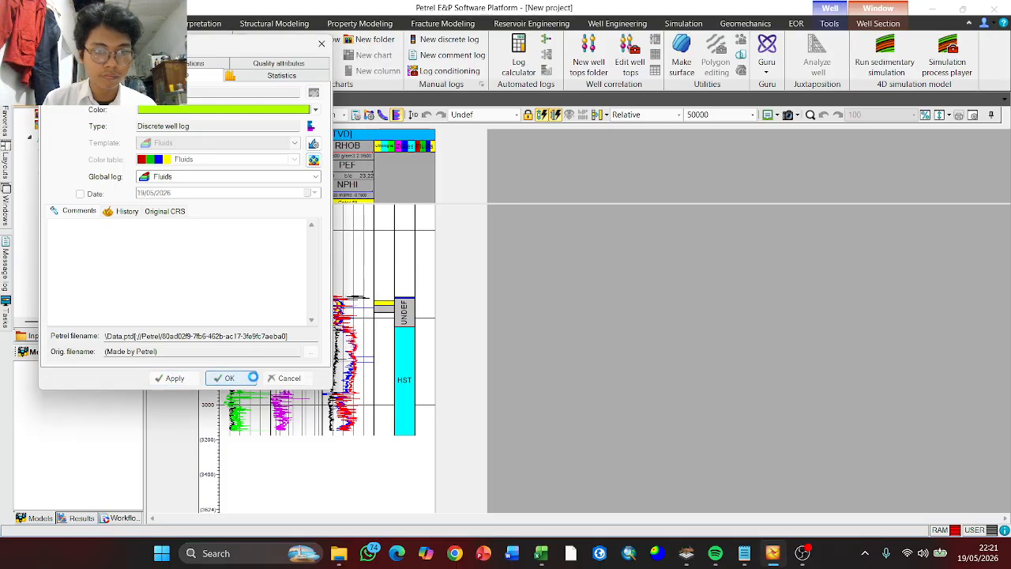
{"action": "left_click", "coordinate": [228, 377]}
Paint a Water zone interval in the Fluids log from about 2982 to 2992 m
{"action": "scroll", "coordinate": [428, 313], "scroll_direction": "up", "scroll_amount": 2}
{"action": "scroll", "coordinate": [424, 320], "scroll_direction": "down", "scroll_amount": 3}
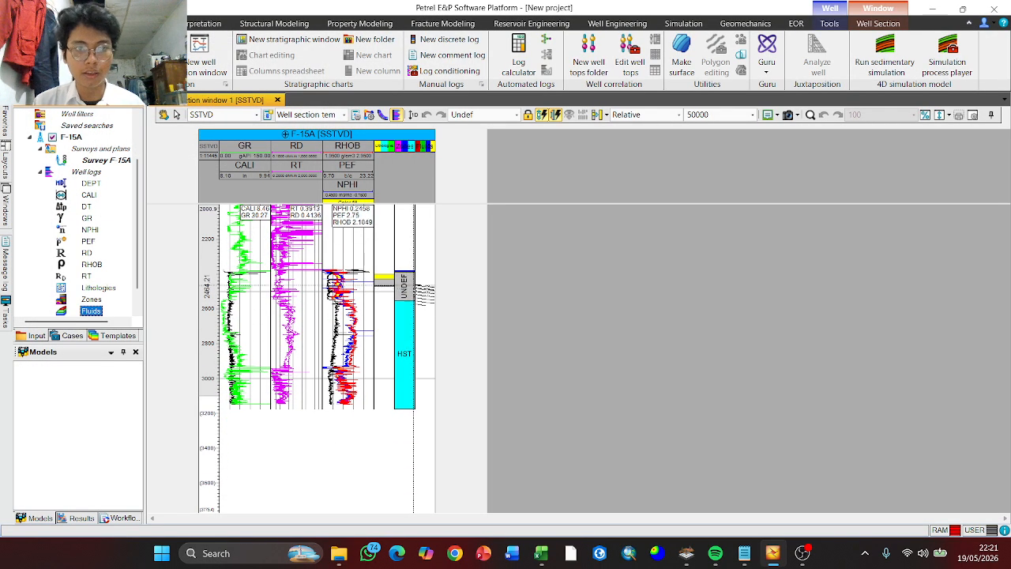
{"action": "scroll", "coordinate": [414, 276], "scroll_direction": "down", "scroll_amount": 3}
{"action": "scroll", "coordinate": [413, 271], "scroll_direction": "down", "scroll_amount": 5}
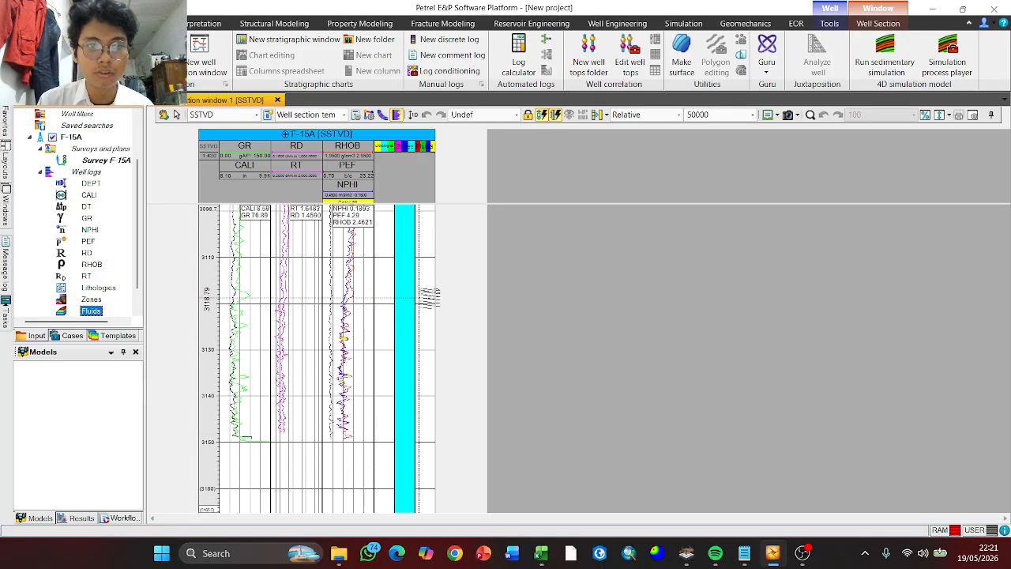
{"action": "scroll", "coordinate": [427, 314], "scroll_direction": "up", "scroll_amount": 5}
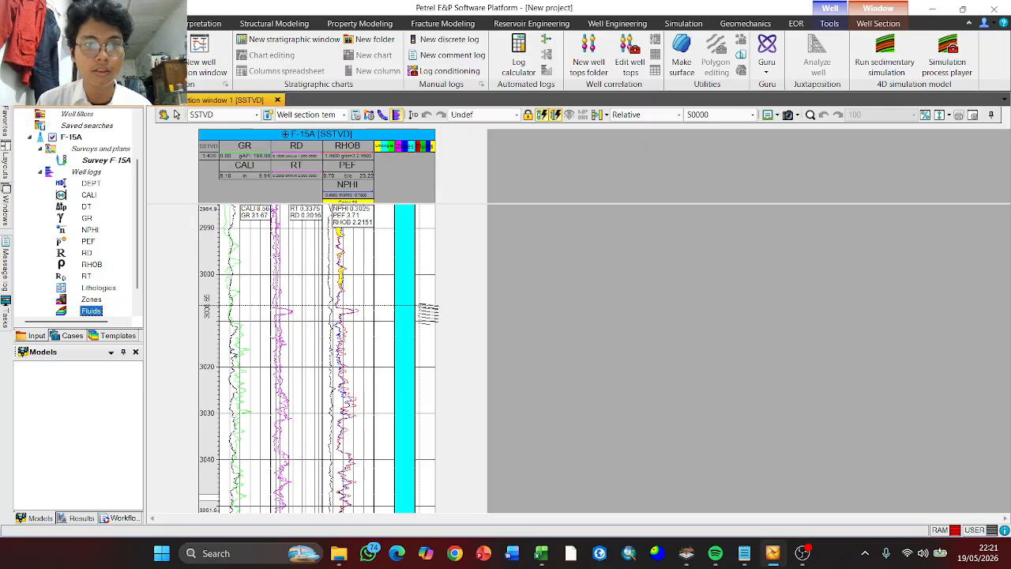
{"action": "scroll", "coordinate": [414, 303], "scroll_direction": "down", "scroll_amount": 3}
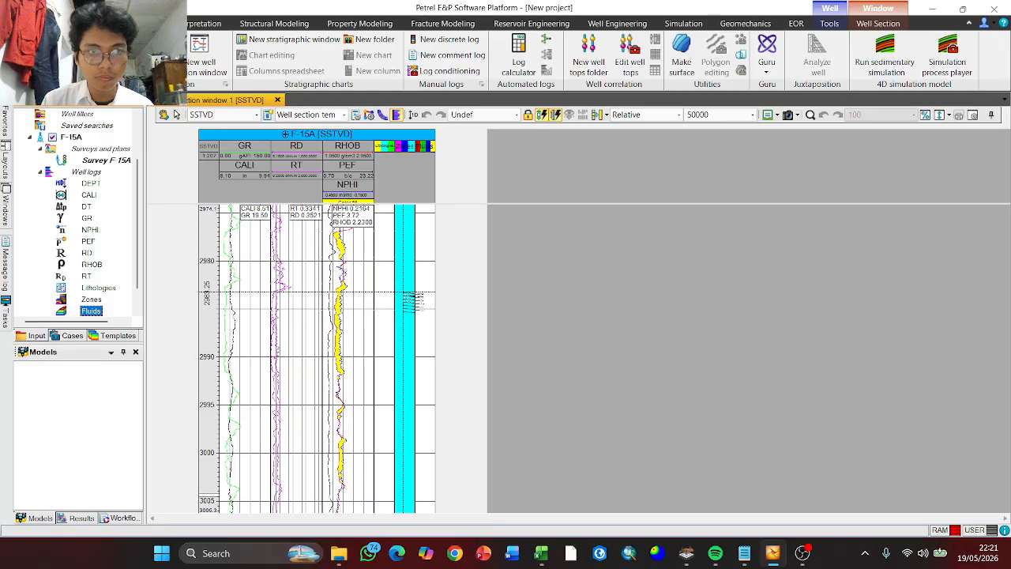
{"action": "right_click", "coordinate": [424, 295]}
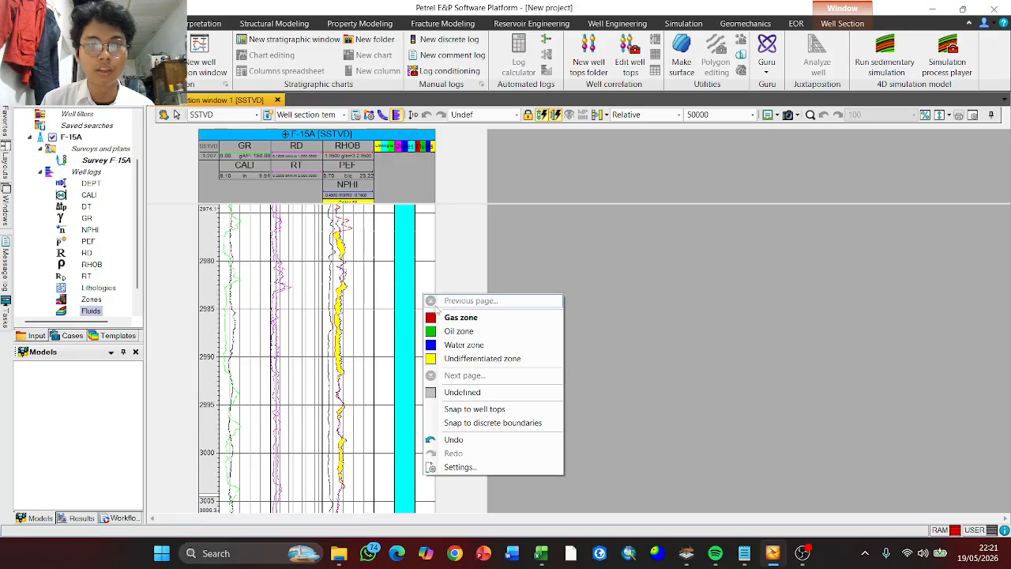
{"action": "left_click", "coordinate": [462, 345]}
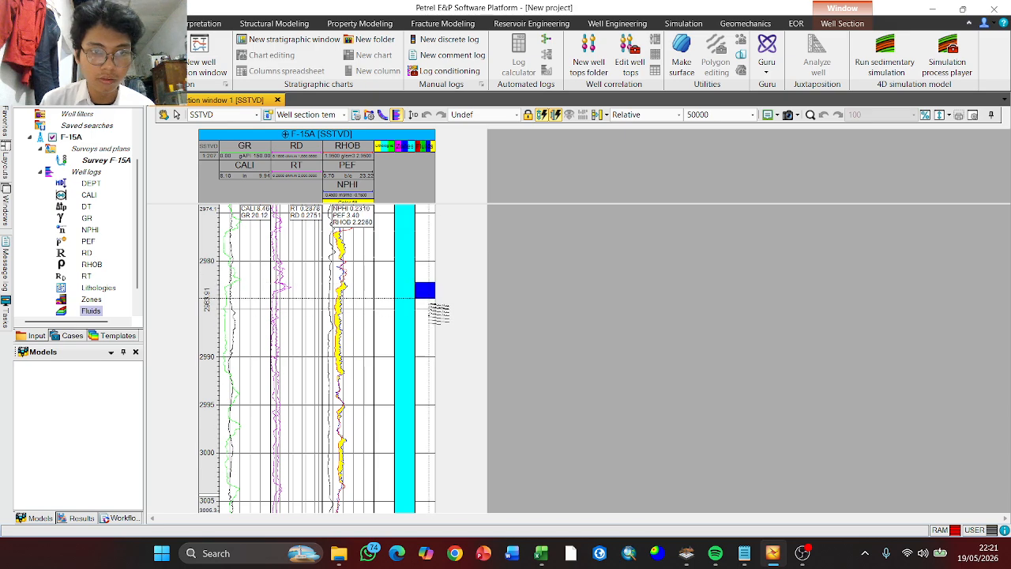
{"action": "left_click", "coordinate": [435, 378]}
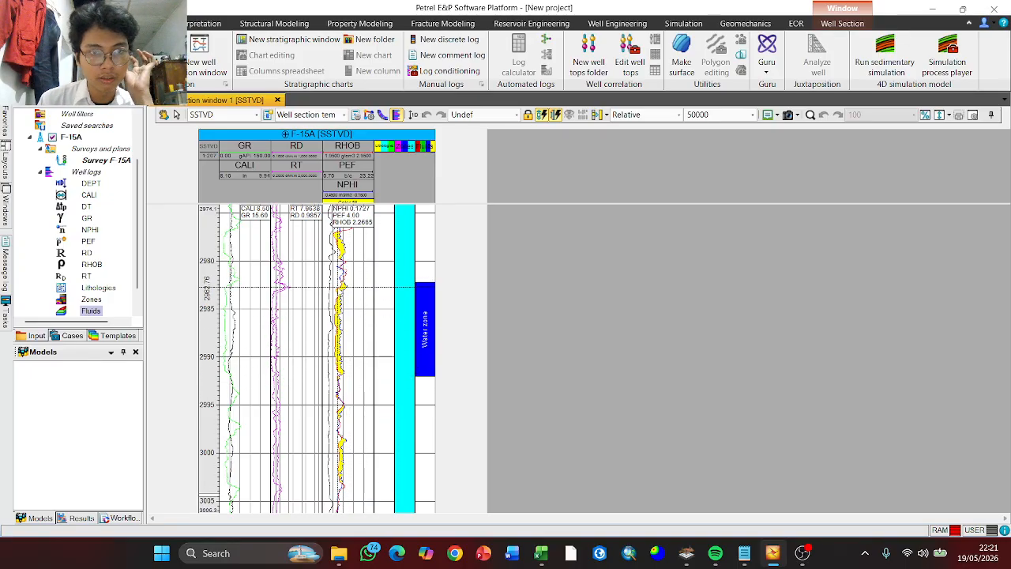
{"action": "scroll", "coordinate": [345, 299], "scroll_direction": "up", "scroll_amount": 3}
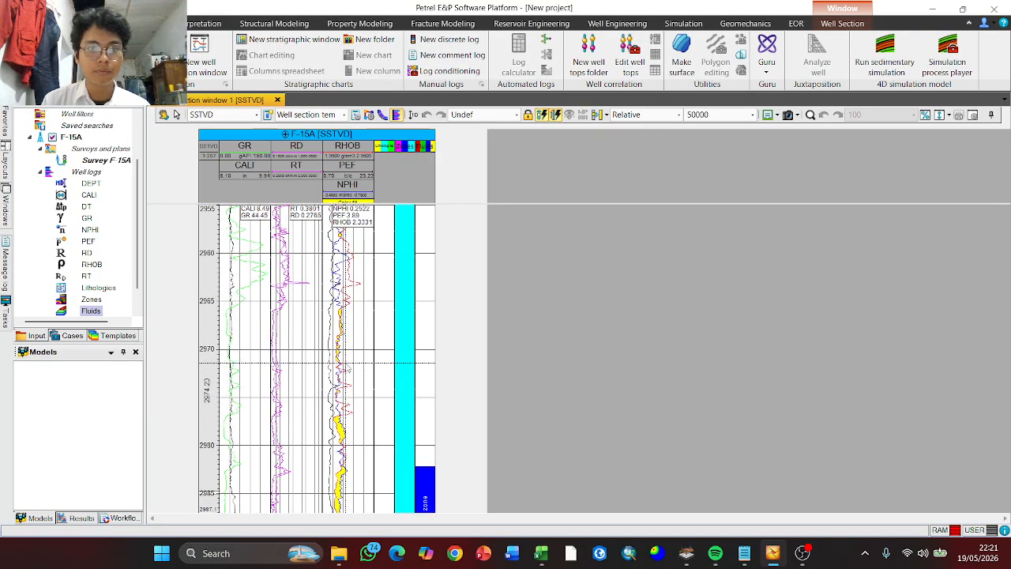
{"action": "scroll", "coordinate": [345, 372], "scroll_direction": "up", "scroll_amount": 1}
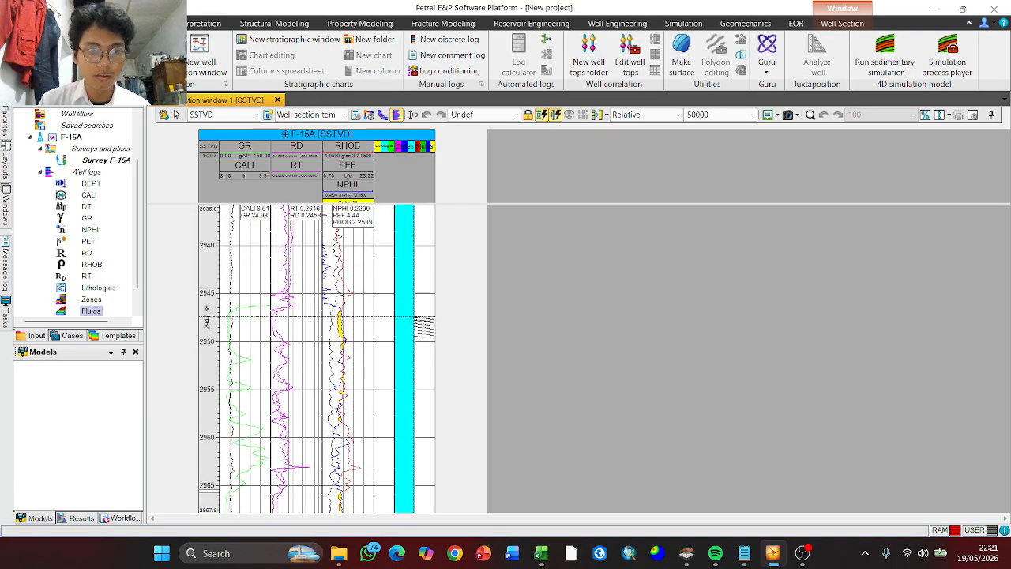
Review the well curves and the painted Lithologies, Zones and Fluids logs along the depth of well F-15A
{"action": "scroll", "coordinate": [439, 333], "scroll_direction": "up", "scroll_amount": 2}
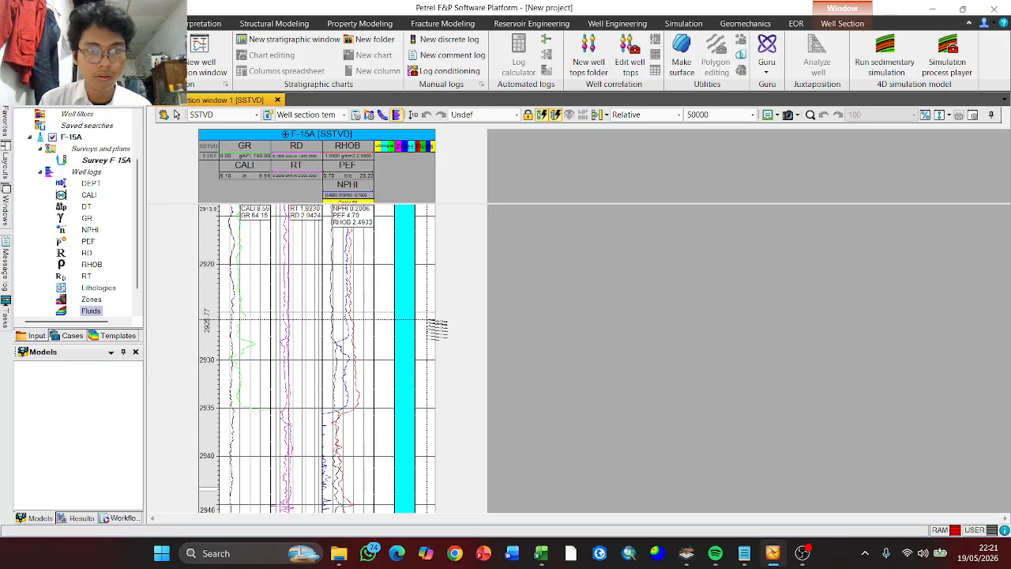
{"action": "scroll", "coordinate": [434, 349], "scroll_direction": "up", "scroll_amount": 6}
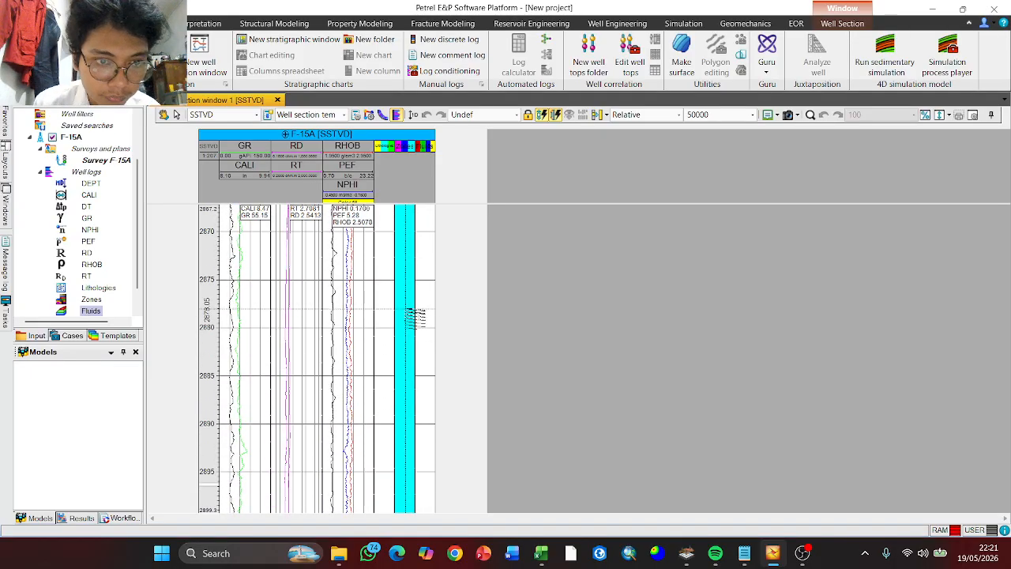
{"action": "scroll", "coordinate": [407, 298], "scroll_direction": "up", "scroll_amount": 3}
{"action": "scroll", "coordinate": [419, 290], "scroll_direction": "down", "scroll_amount": 3}
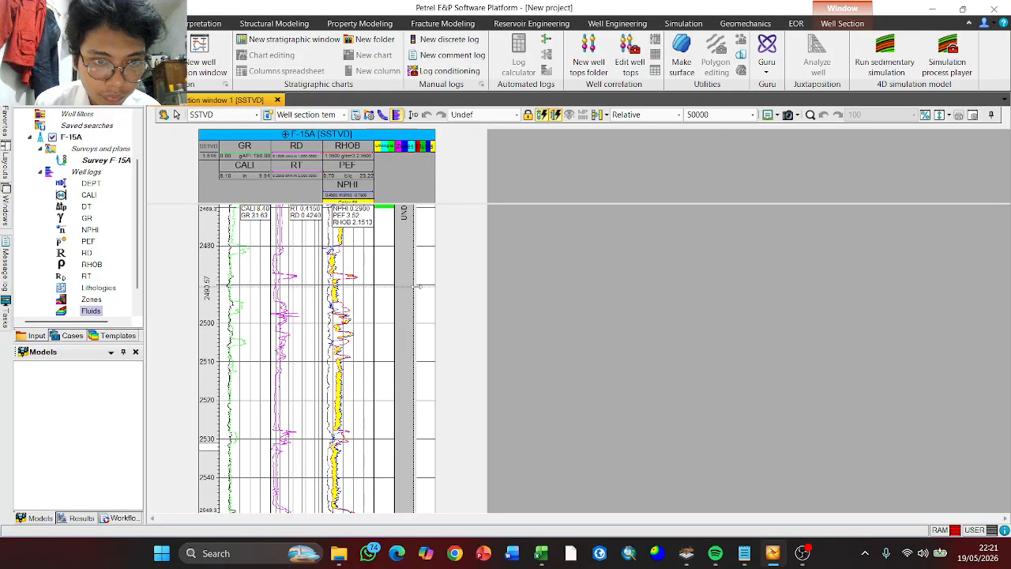
{"action": "scroll", "coordinate": [430, 296], "scroll_direction": "up", "scroll_amount": 5}
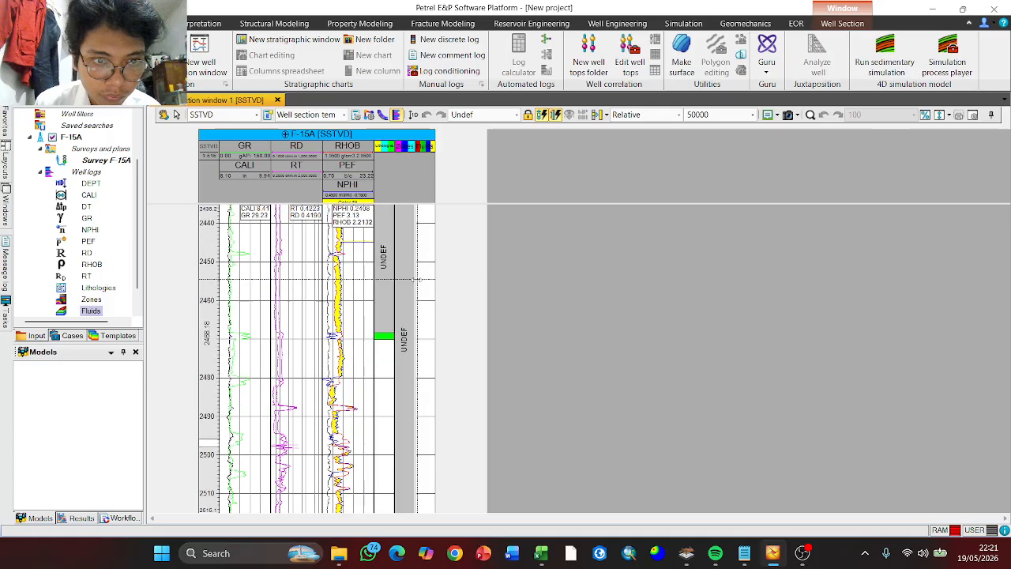
{"action": "scroll", "coordinate": [424, 288], "scroll_direction": "up", "scroll_amount": 2}
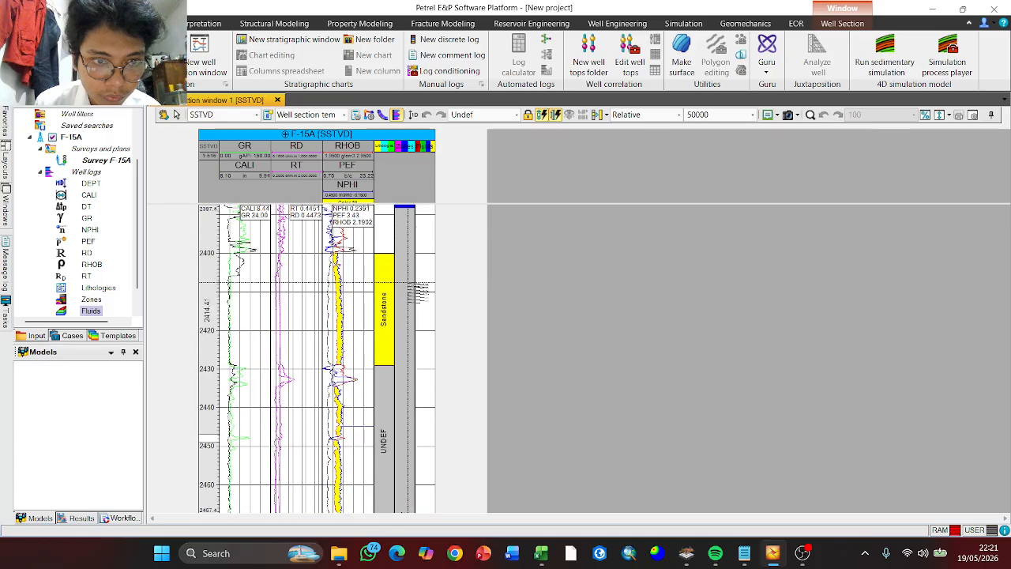
{"action": "scroll", "coordinate": [418, 289], "scroll_direction": "down", "scroll_amount": 12}
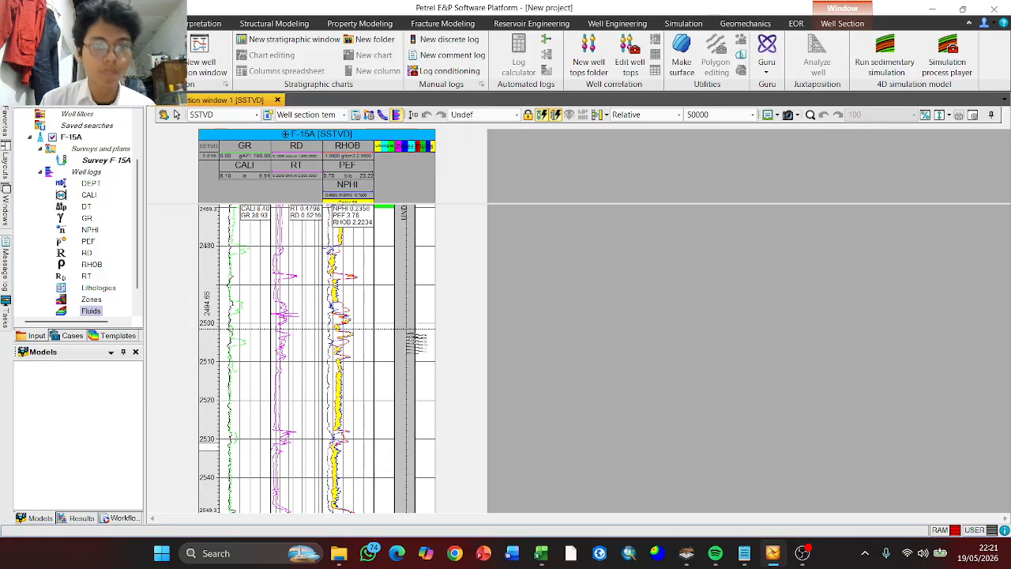
{"action": "scroll", "coordinate": [417, 341], "scroll_direction": "down", "scroll_amount": 20}
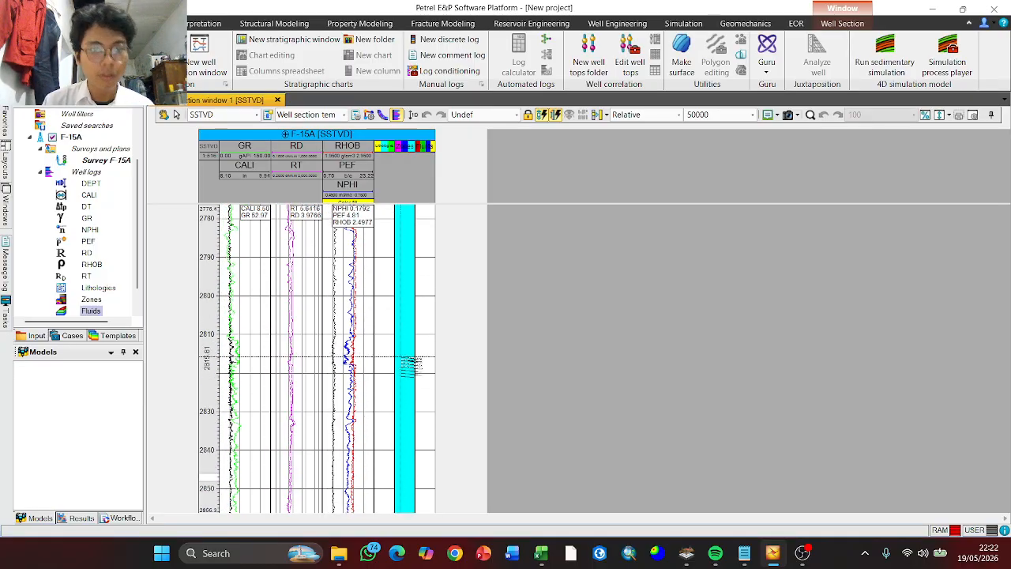
{"action": "scroll", "coordinate": [409, 365], "scroll_direction": "down", "scroll_amount": 15}
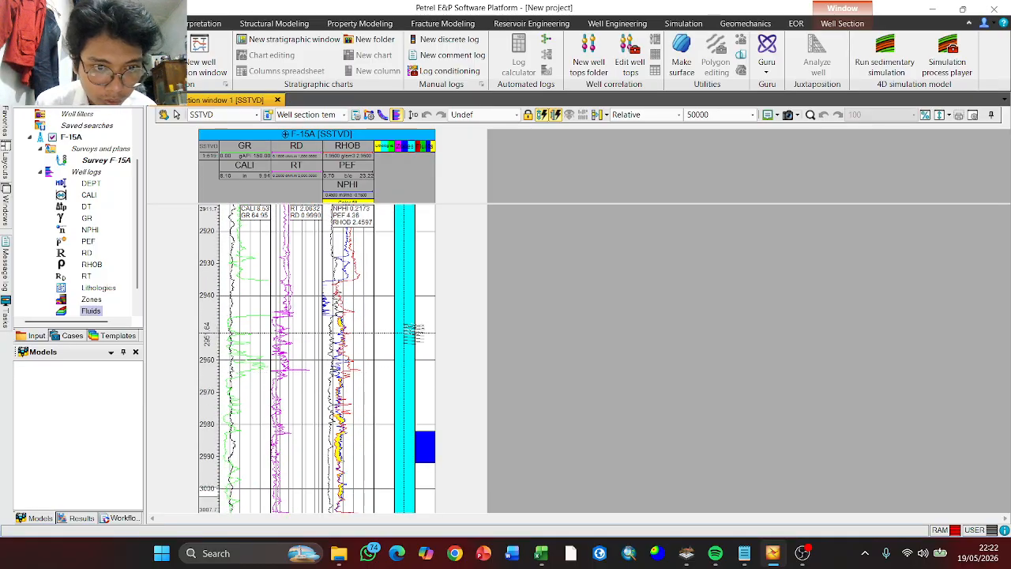
{"action": "scroll", "coordinate": [417, 399], "scroll_direction": "down", "scroll_amount": 18}
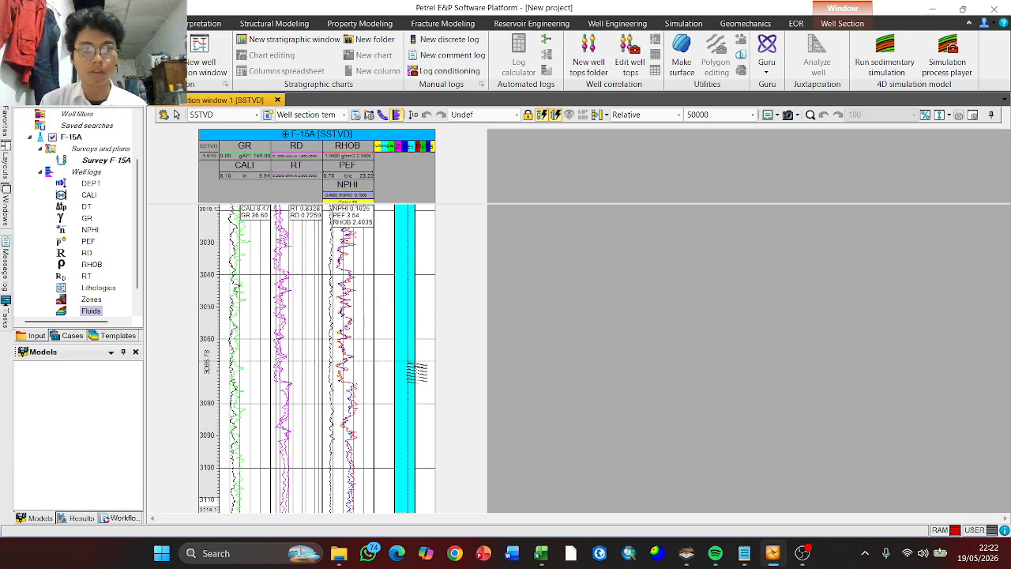
{"action": "scroll", "coordinate": [395, 373], "scroll_direction": "up", "scroll_amount": 5}
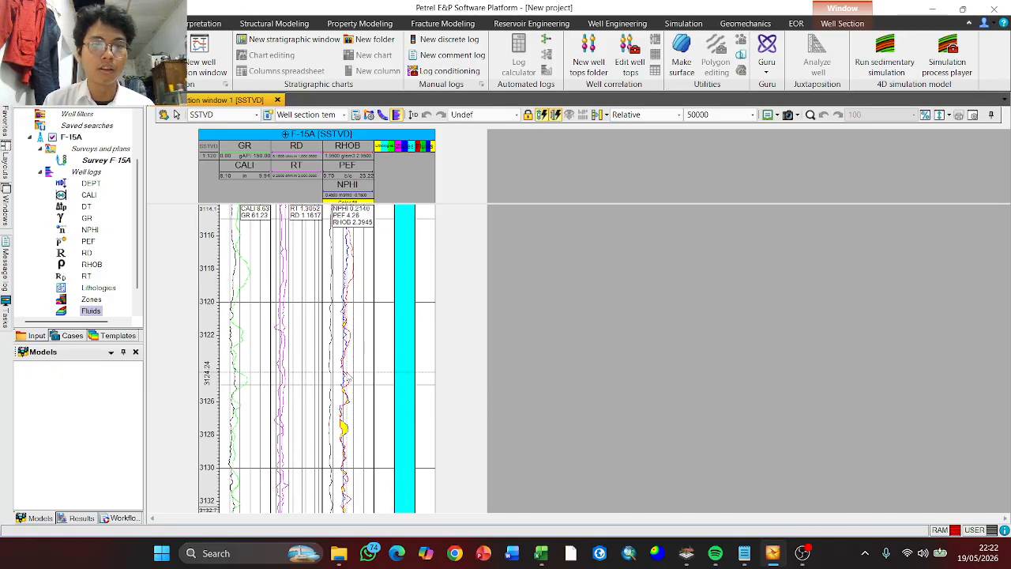
{"action": "scroll", "coordinate": [389, 352], "scroll_direction": "up", "scroll_amount": 2}
{"action": "scroll", "coordinate": [389, 352], "scroll_direction": "up", "scroll_amount": 8}
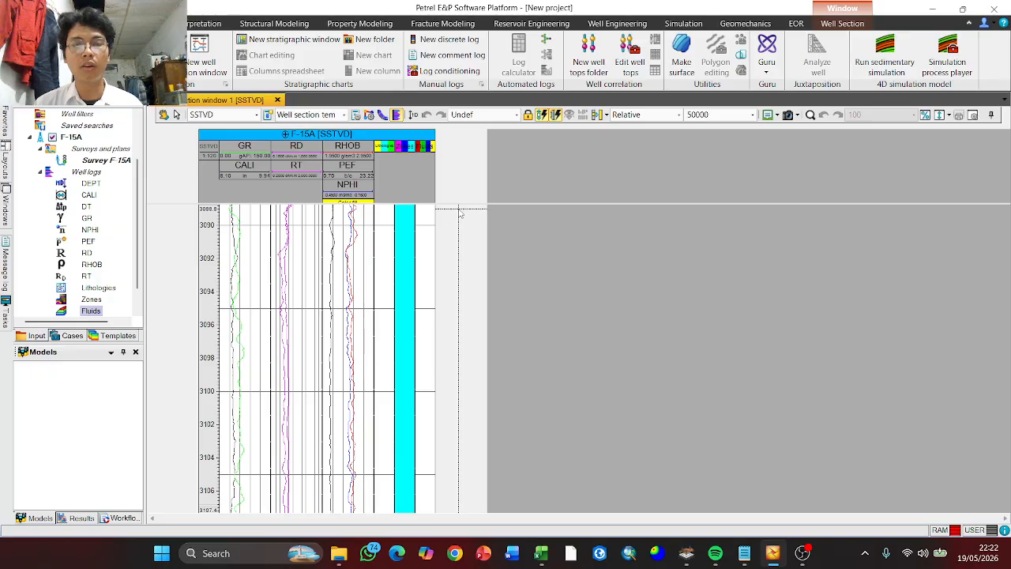
{"action": "scroll", "coordinate": [422, 348], "scroll_direction": "down", "scroll_amount": 10}
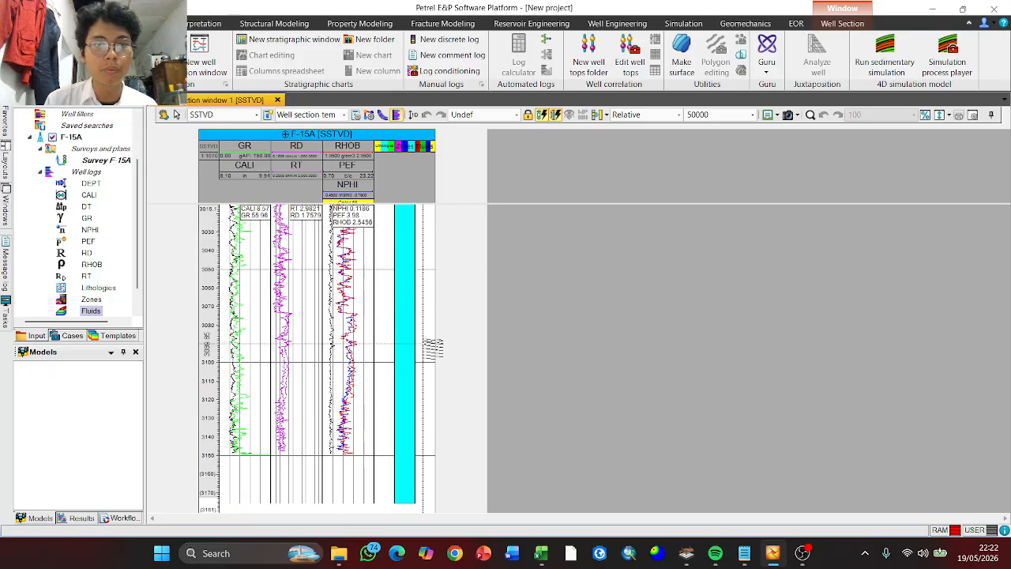
{"action": "scroll", "coordinate": [435, 349], "scroll_direction": "up", "scroll_amount": 3}
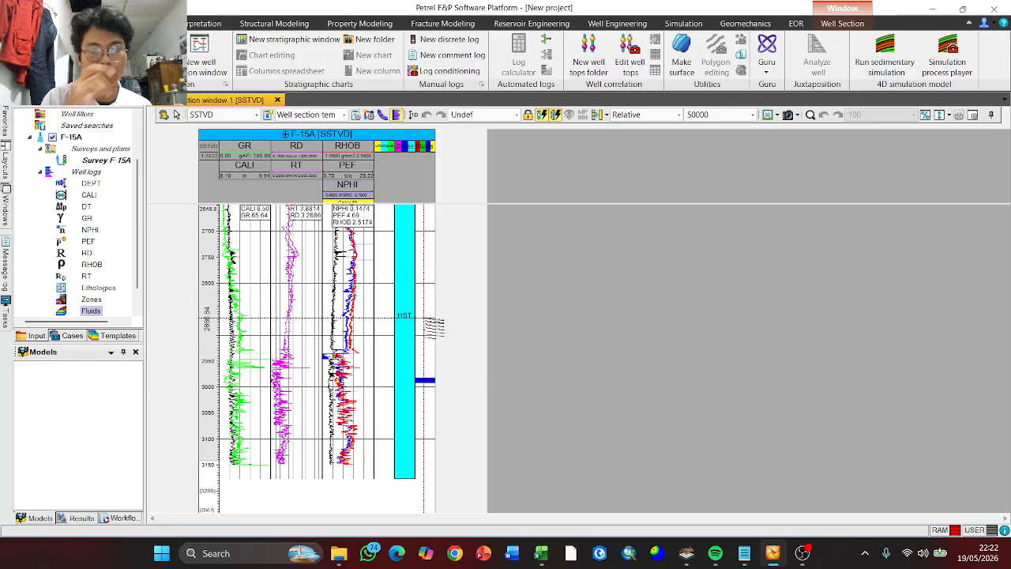
{"action": "scroll", "coordinate": [435, 325], "scroll_direction": "down", "scroll_amount": 4}
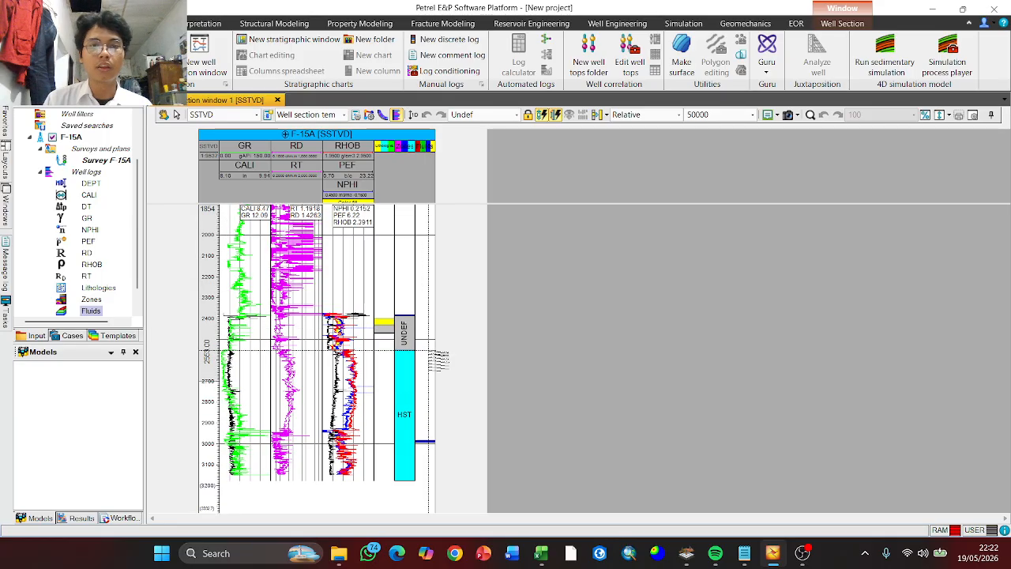
Start well top editing and create a horizon well top at about 2550 m, at the top of the HST zone
{"action": "left_click", "coordinate": [633, 71]}
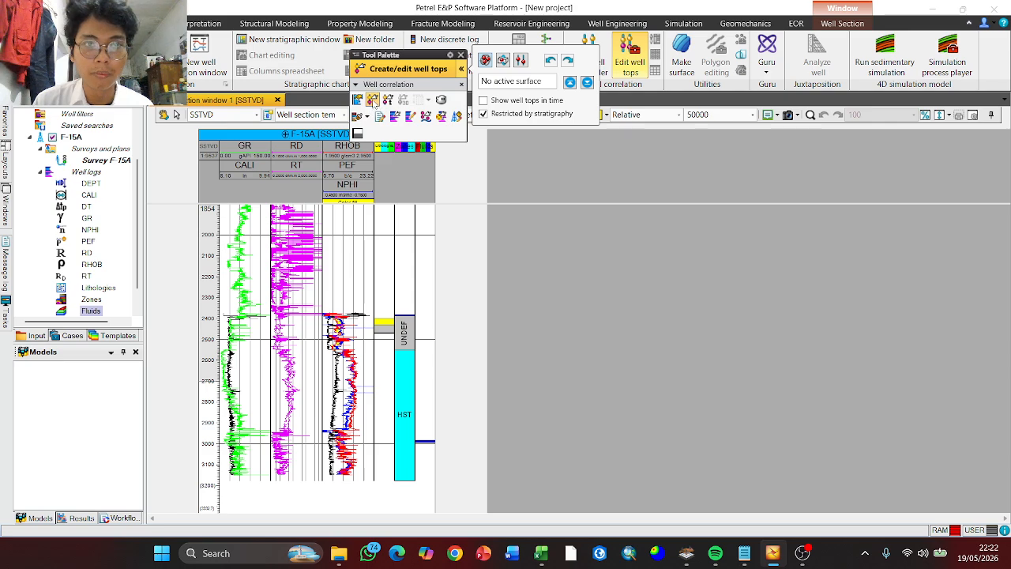
{"action": "left_click", "coordinate": [545, 80]}
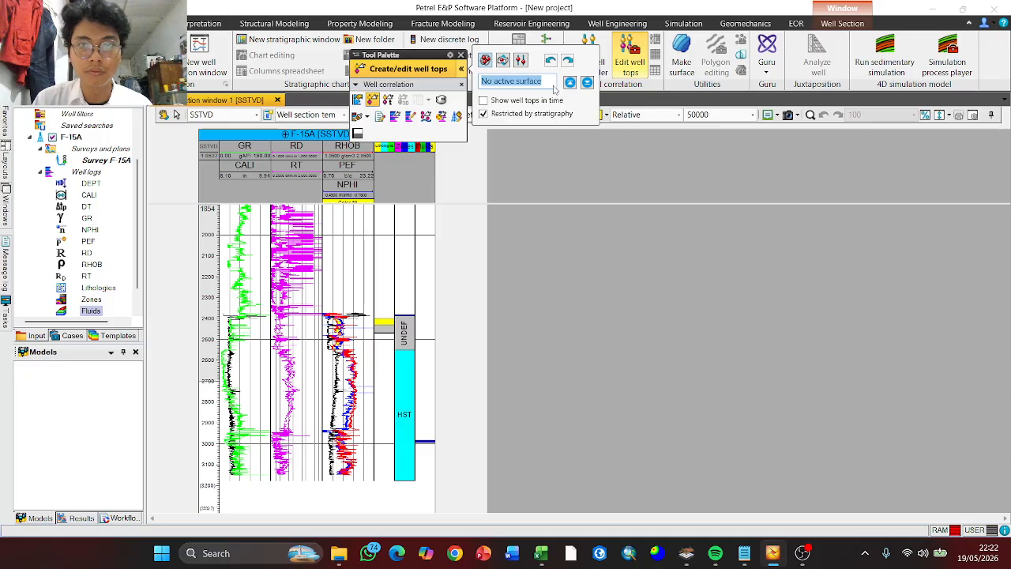
{"action": "left_click", "coordinate": [428, 349]}
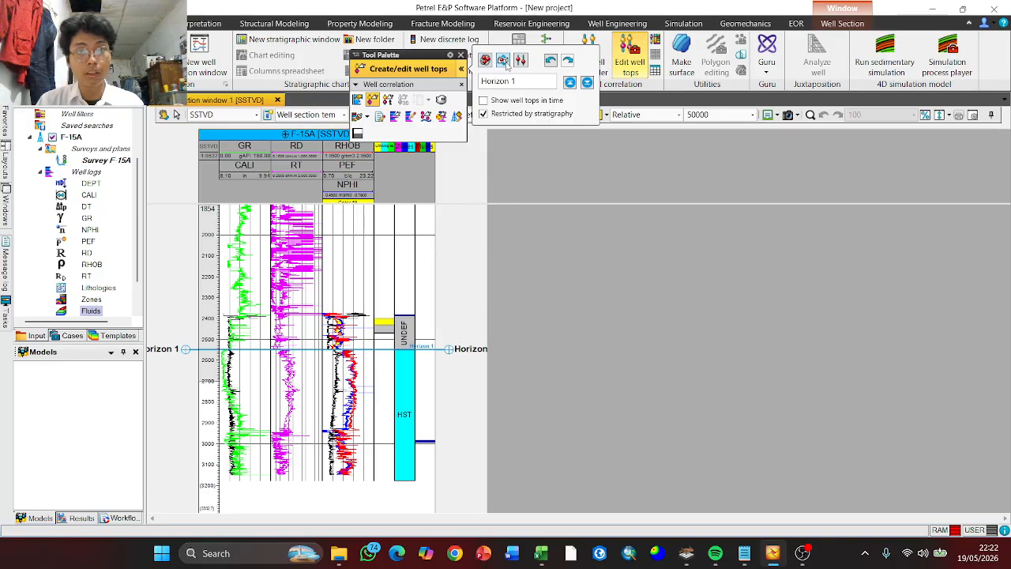
Try to place another well top at about 1420 m with Horizon 1 still active, and undo that pick
{"action": "left_click_drag", "start_coordinate": [530, 83], "coordinate": [419, 86]}
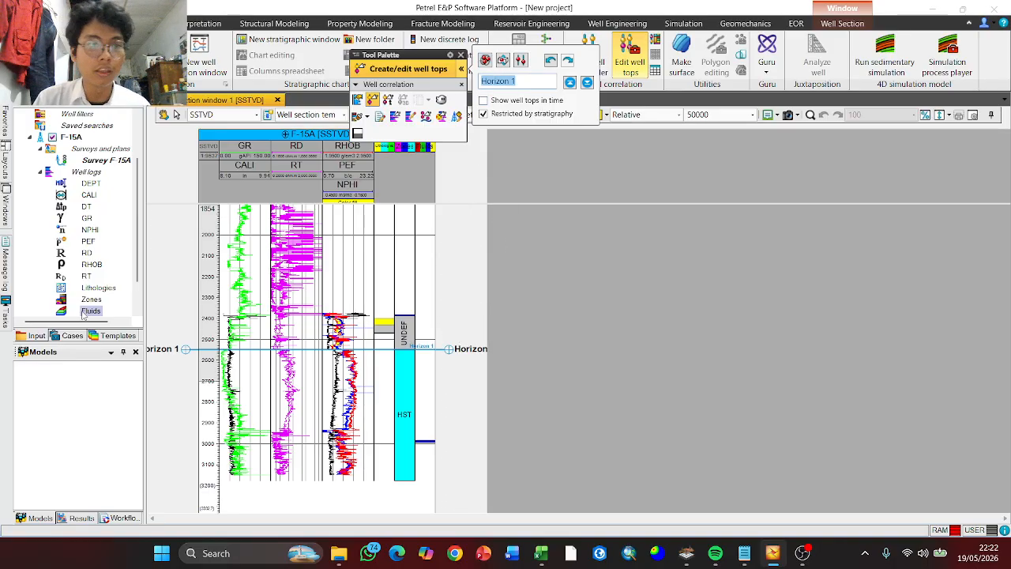
{"action": "scroll", "coordinate": [84, 315], "scroll_direction": "down", "scroll_amount": 1}
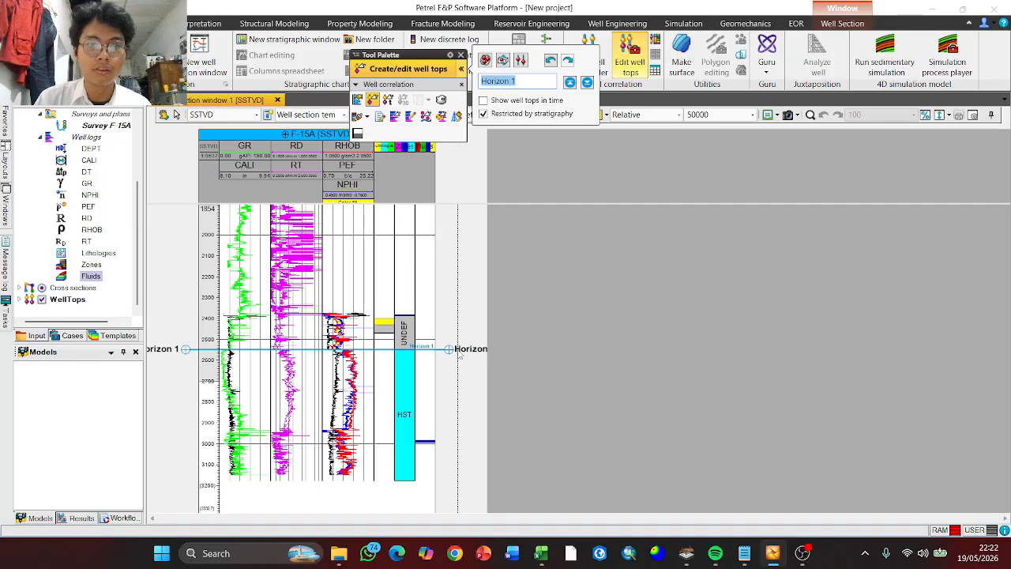
{"action": "scroll", "coordinate": [429, 378], "scroll_direction": "down", "scroll_amount": 5}
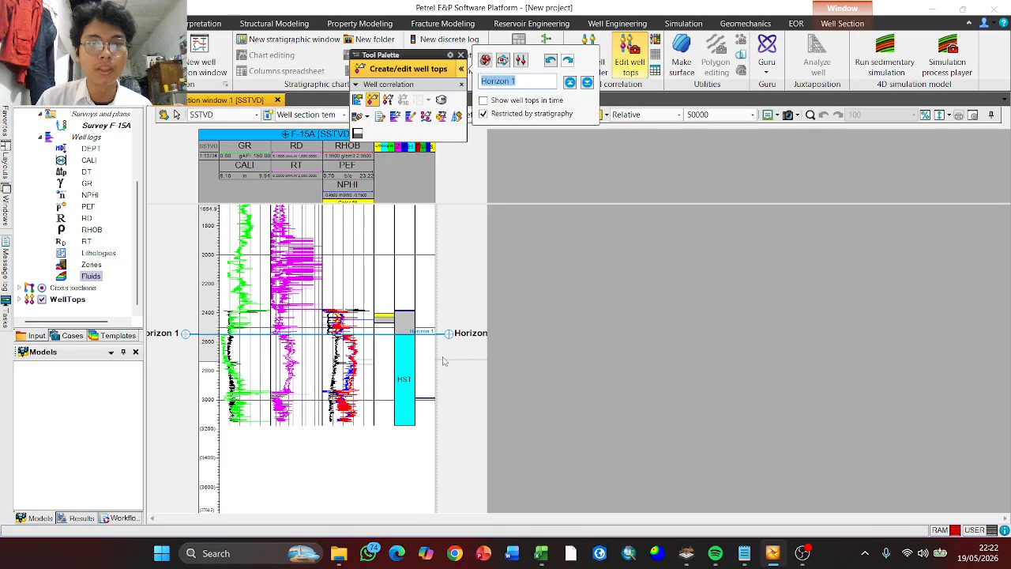
{"action": "scroll", "coordinate": [416, 362], "scroll_direction": "down", "scroll_amount": 1}
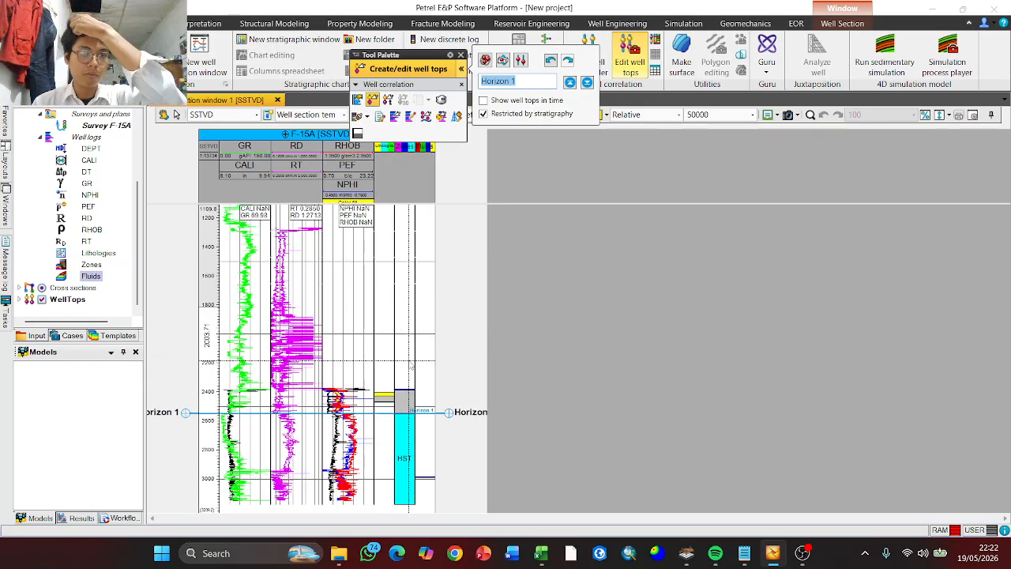
{"action": "scroll", "coordinate": [417, 332], "scroll_direction": "up", "scroll_amount": 1}
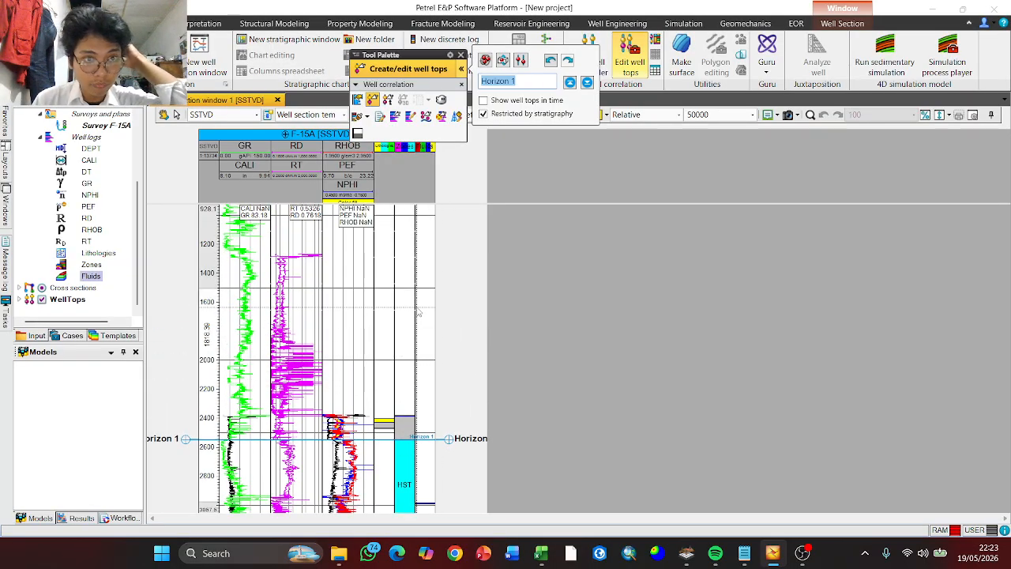
{"action": "scroll", "coordinate": [420, 282], "scroll_direction": "up", "scroll_amount": 1}
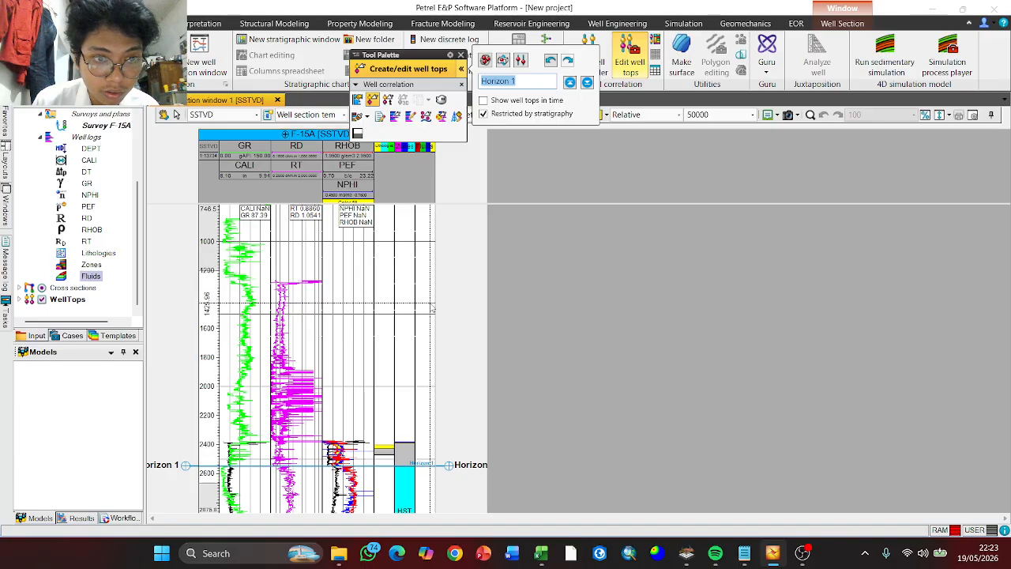
{"action": "left_click", "coordinate": [432, 306]}
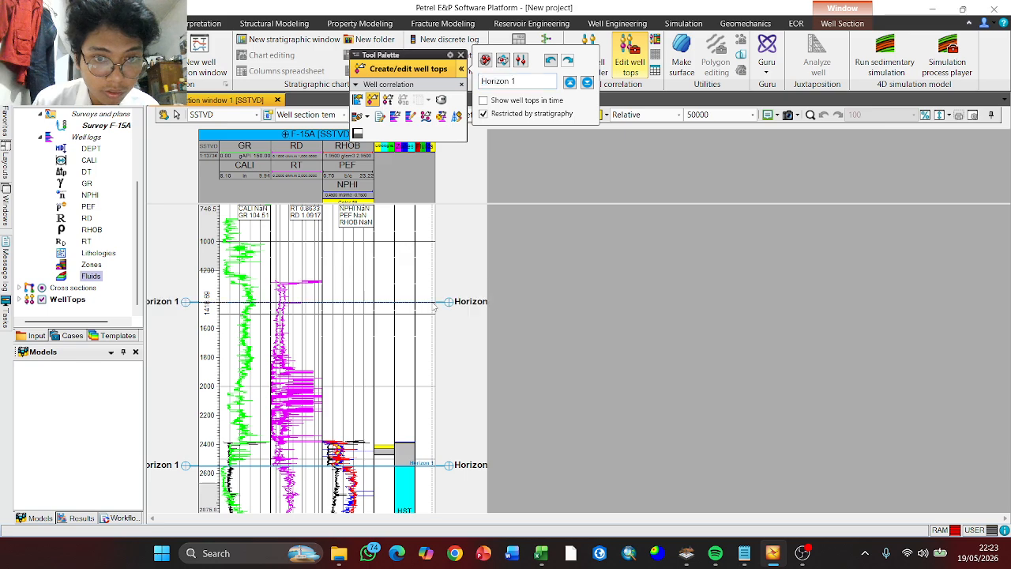
{"action": "scroll", "coordinate": [443, 305], "scroll_direction": "down", "scroll_amount": 1}
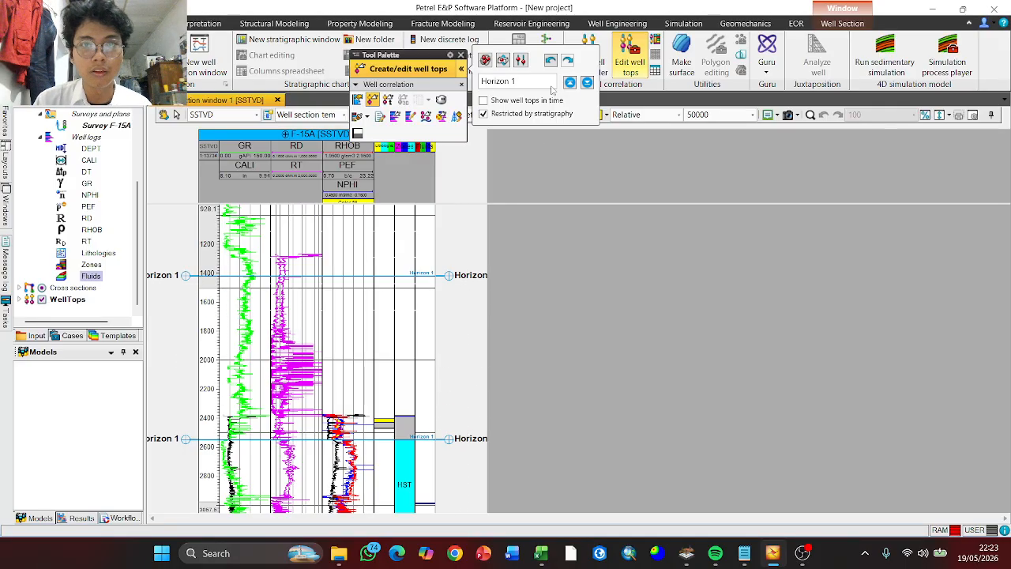
{"action": "left_click", "coordinate": [551, 61]}
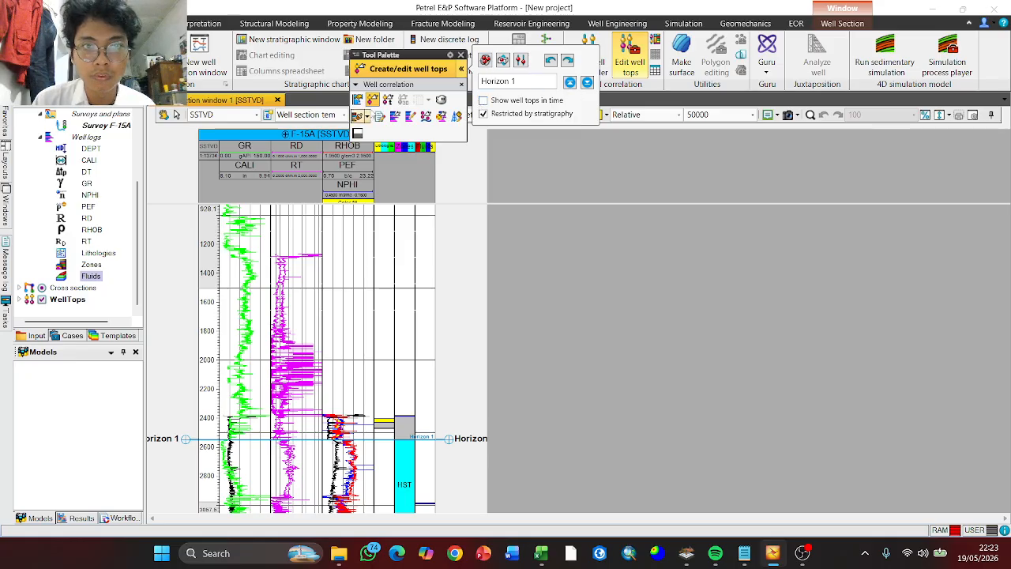
Turn on Show well tops in time and create a new, separate horizon well top at about 1420 m
{"action": "left_click", "coordinate": [483, 100]}
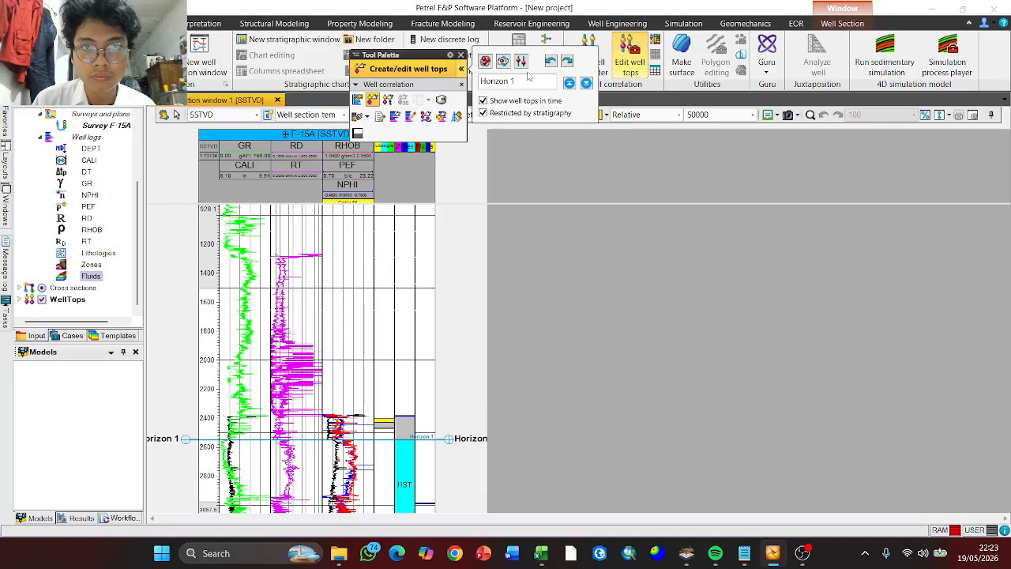
{"action": "left_click", "coordinate": [490, 64]}
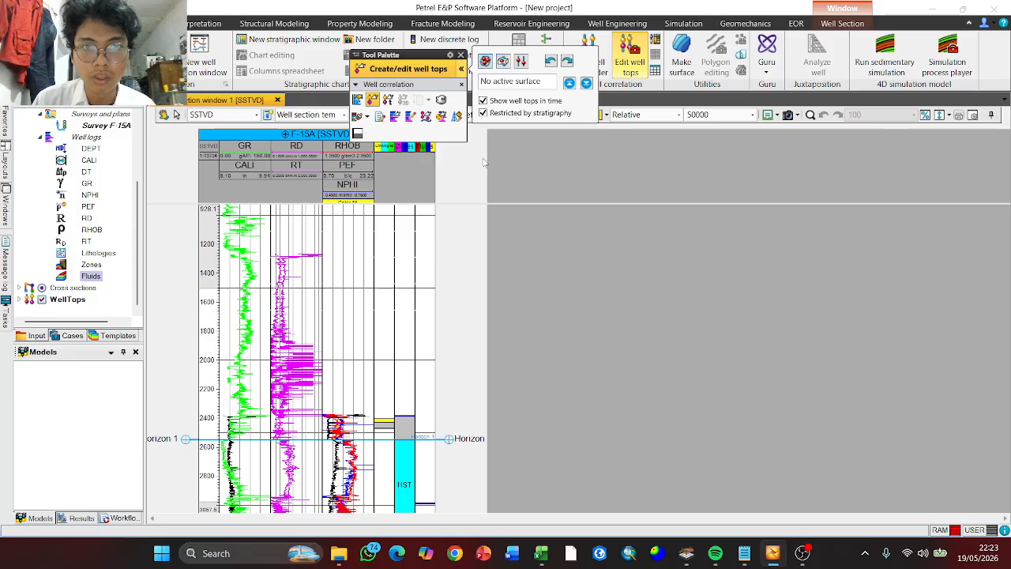
{"action": "left_click", "coordinate": [419, 274]}
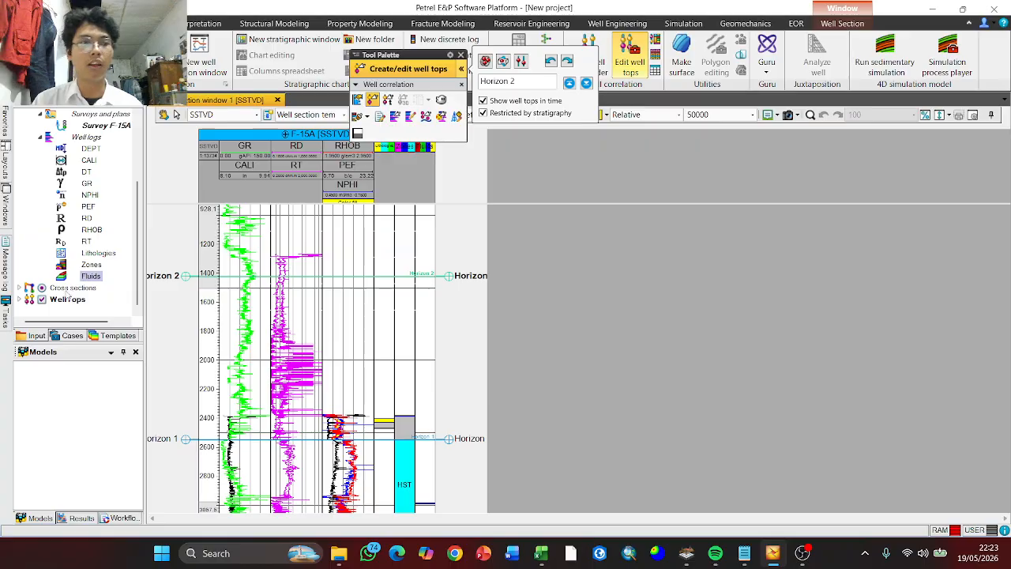
Expand the WellTops folder with its Attributes and Stratigraphy to inspect the attributes and horizons it contains
{"action": "scroll", "coordinate": [88, 261], "scroll_direction": "up", "scroll_amount": 2}
{"action": "scroll", "coordinate": [89, 261], "scroll_direction": "down", "scroll_amount": 2}
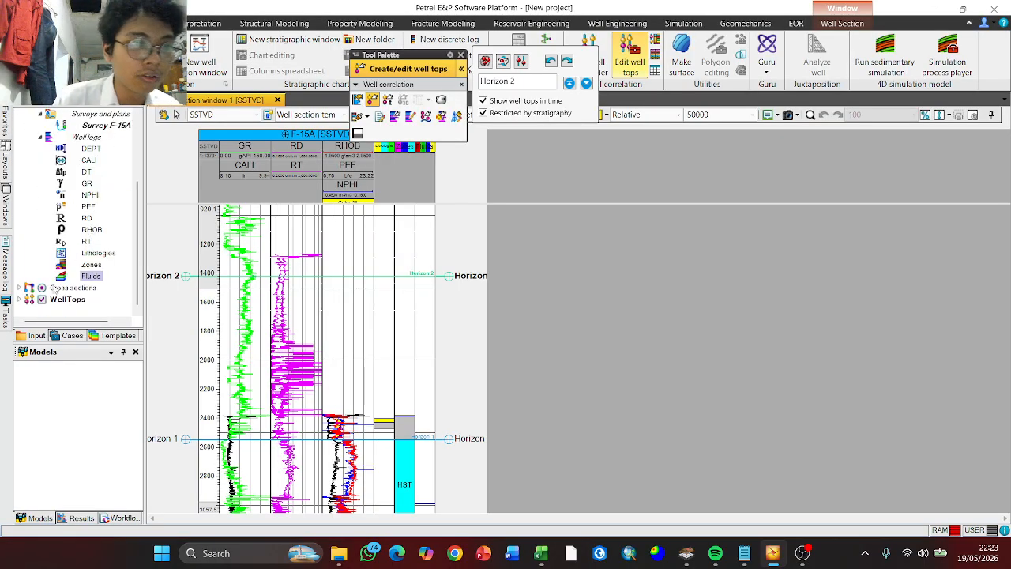
{"action": "left_click", "coordinate": [25, 302]}
{"action": "left_click", "coordinate": [20, 300]}
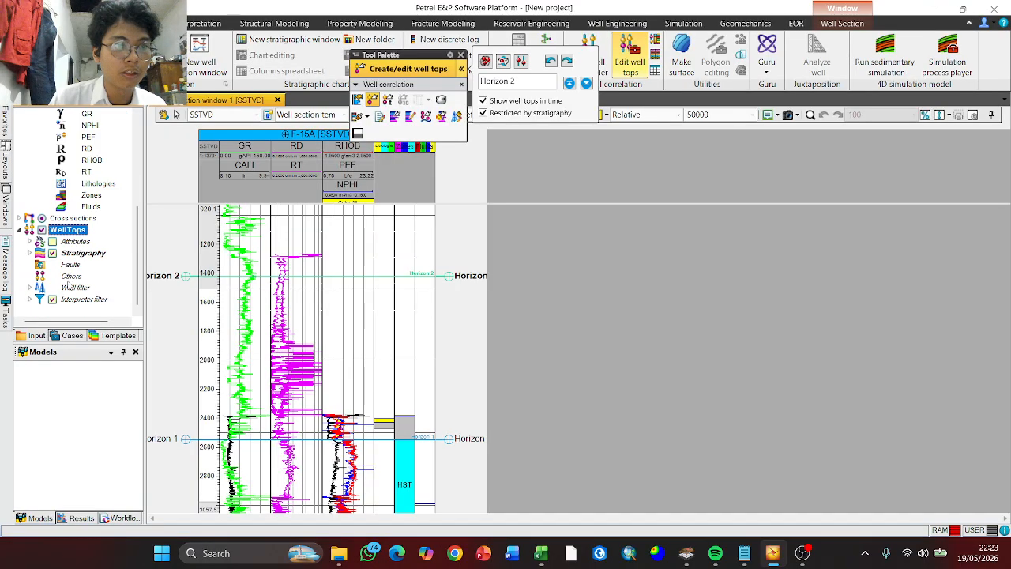
{"action": "left_click", "coordinate": [30, 243]}
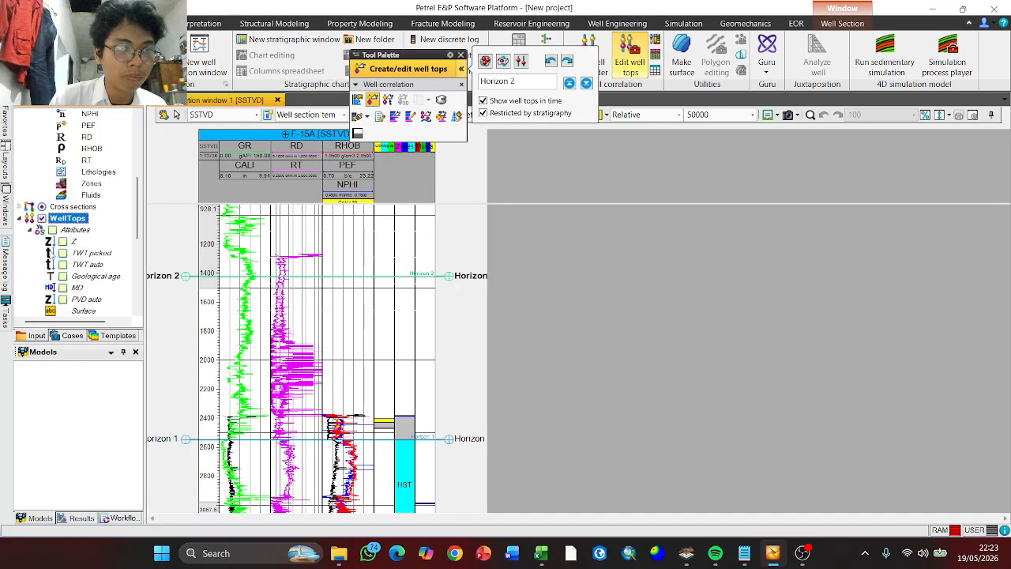
{"action": "scroll", "coordinate": [57, 252], "scroll_direction": "down", "scroll_amount": 6}
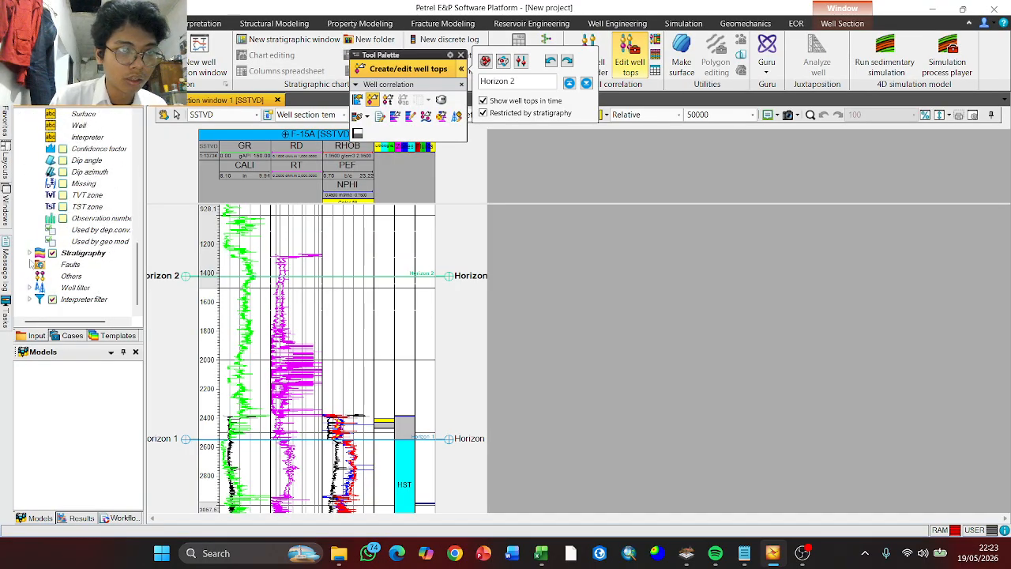
{"action": "left_click", "coordinate": [30, 253]}
{"action": "scroll", "coordinate": [48, 261], "scroll_direction": "down", "scroll_amount": 2}
Open the settings of the Horizon 2 well top, select its name and accept the settings as they are
{"action": "left_click", "coordinate": [88, 242]}
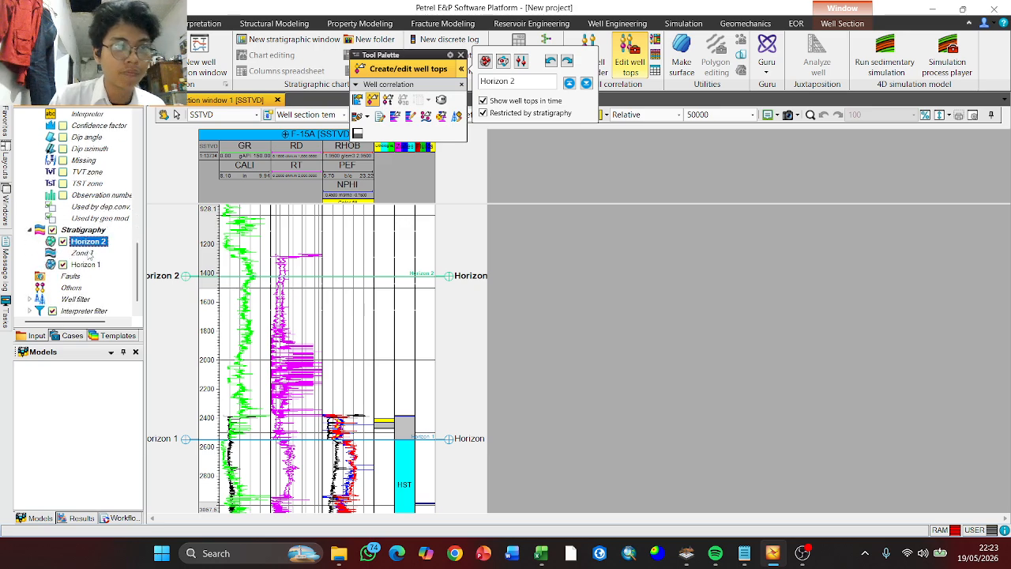
{"action": "right_click", "coordinate": [97, 242]}
{"action": "left_click", "coordinate": [119, 248]}
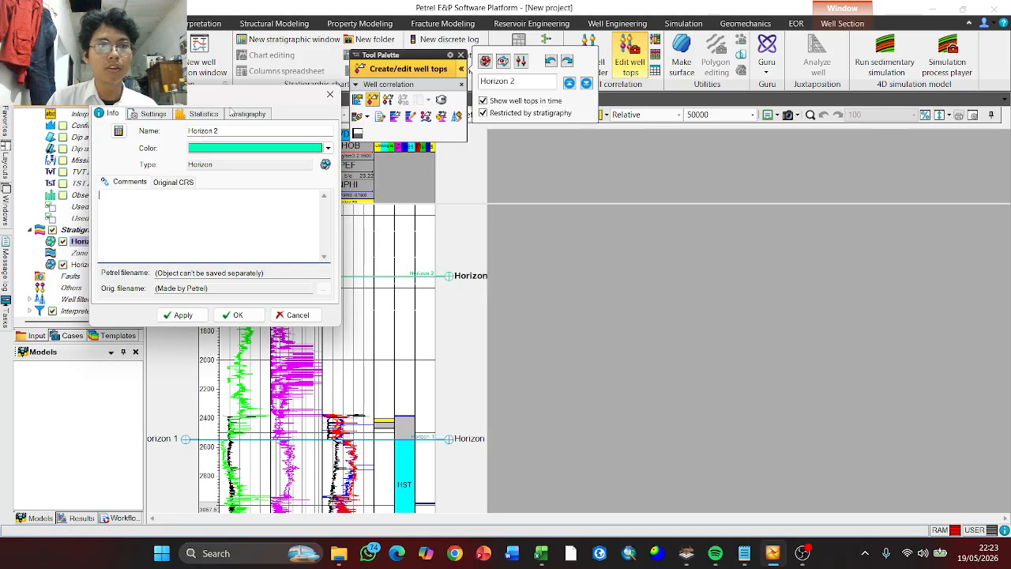
{"action": "left_click", "coordinate": [229, 130]}
{"action": "left_click_drag", "start_coordinate": [228, 130], "coordinate": [23, 162]}
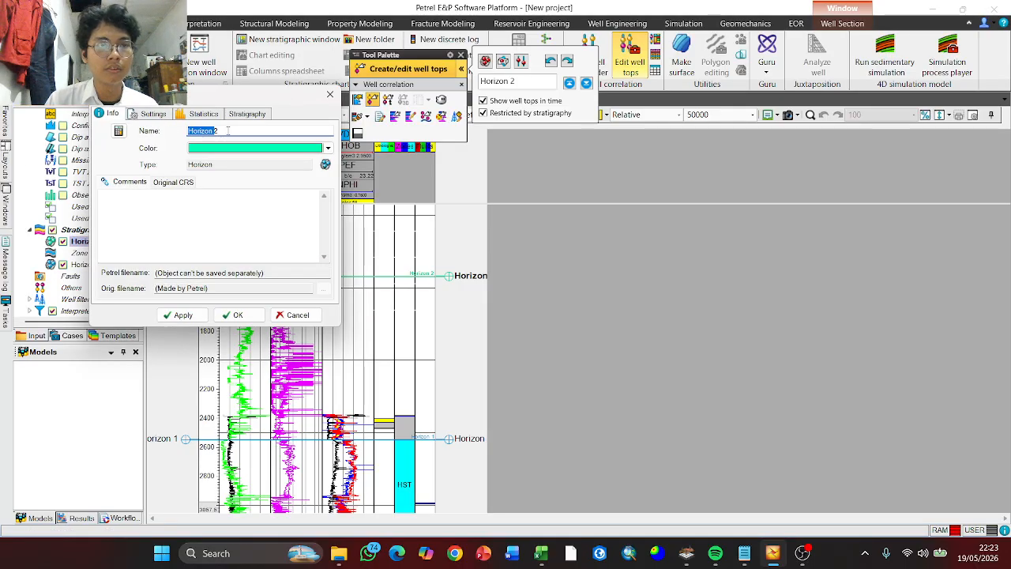
{"action": "left_click", "coordinate": [234, 316]}
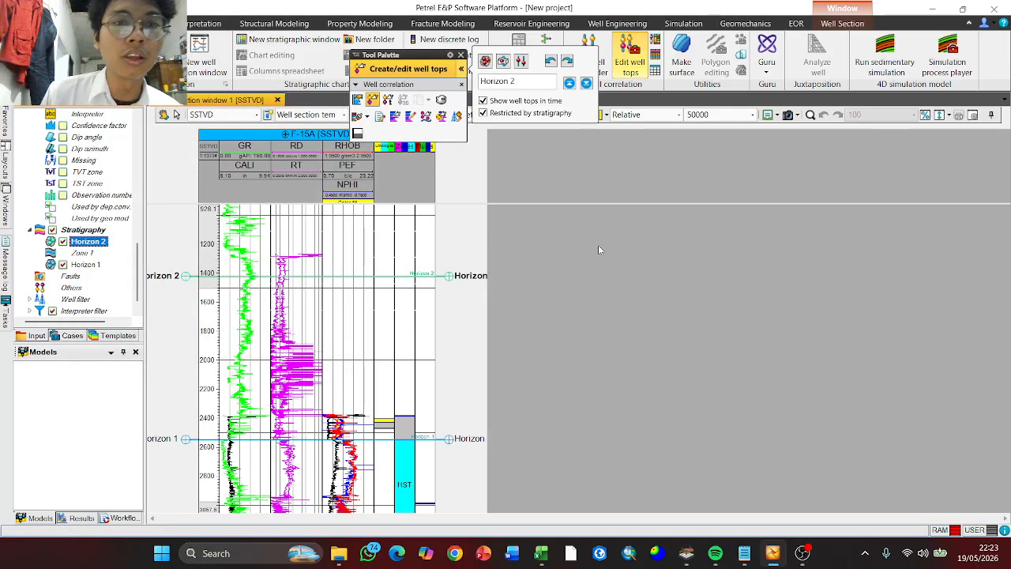